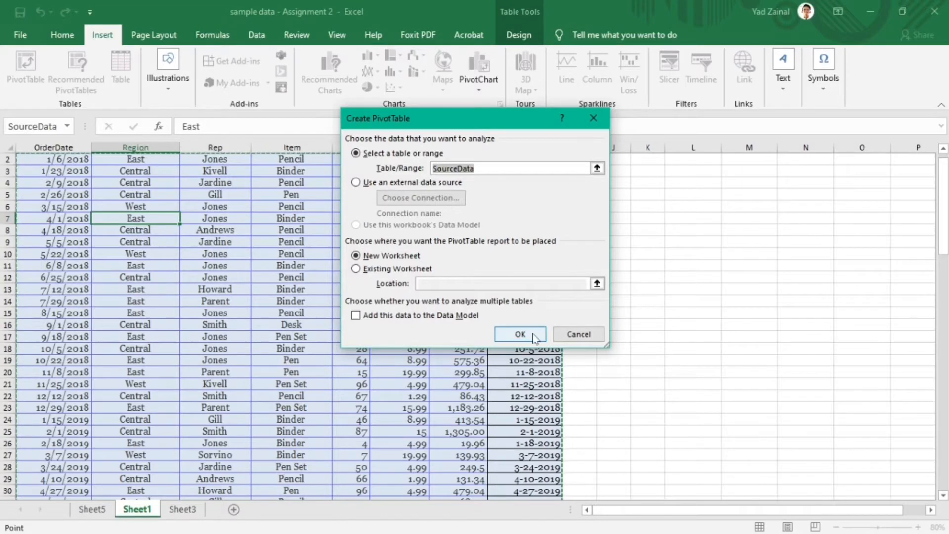
- Create a PivotTable from SourceData on a new worksheet with Region as rows and Total as values
click(535, 335)
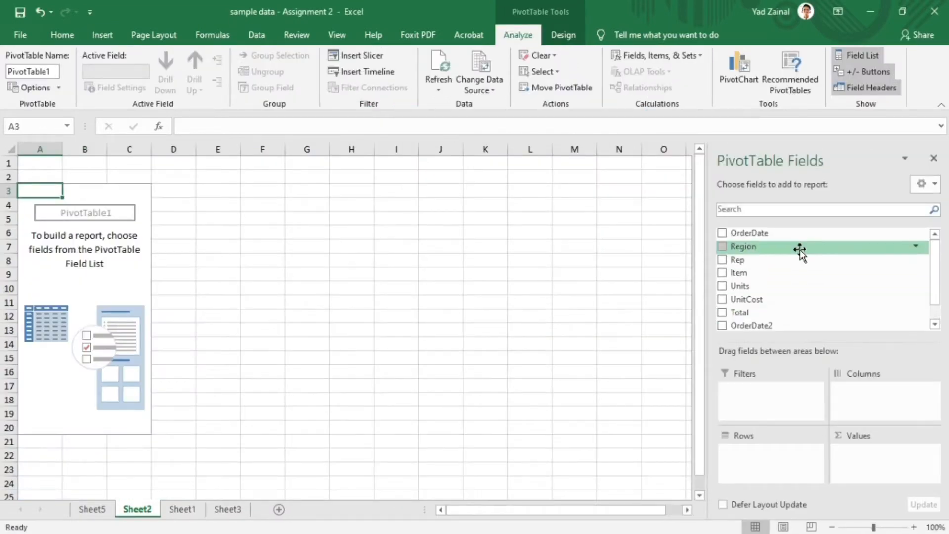
drag(799, 248, 769, 470)
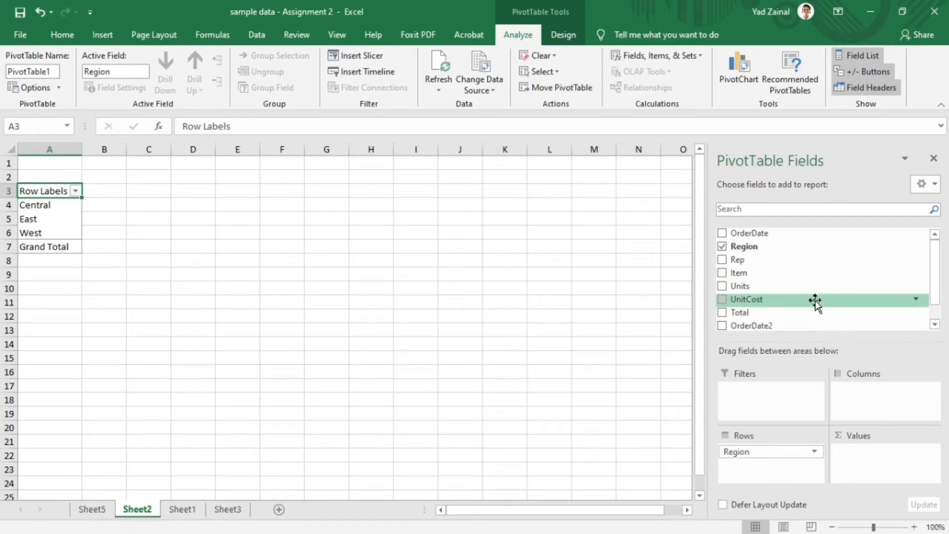
drag(818, 312, 863, 467)
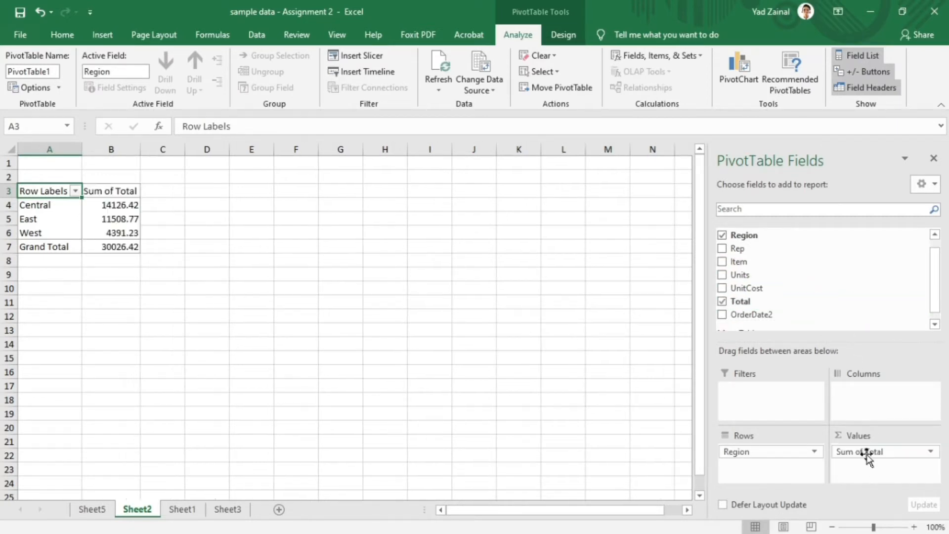
- Show the PivotTable's Sum of Total values as % of Column Total
right_click(113, 204)
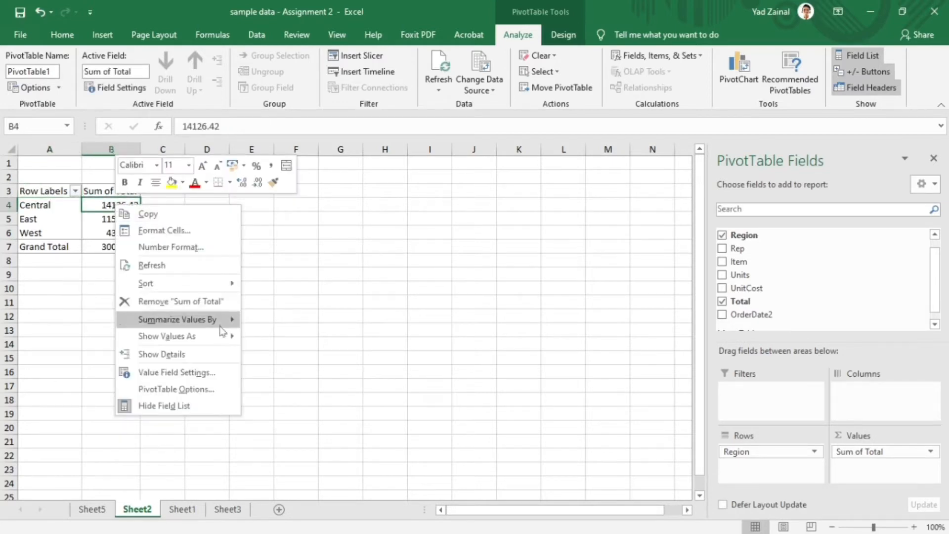
mouse_move(212, 341)
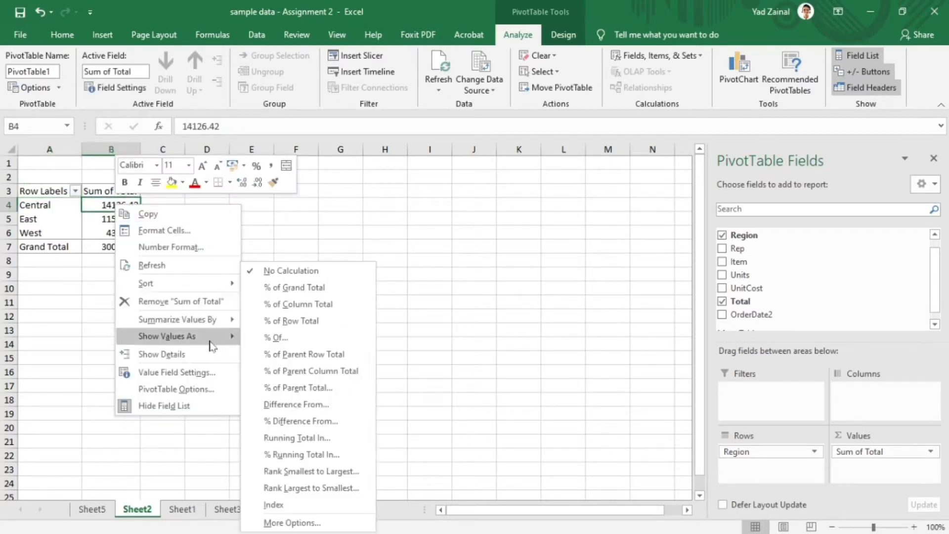
click(325, 307)
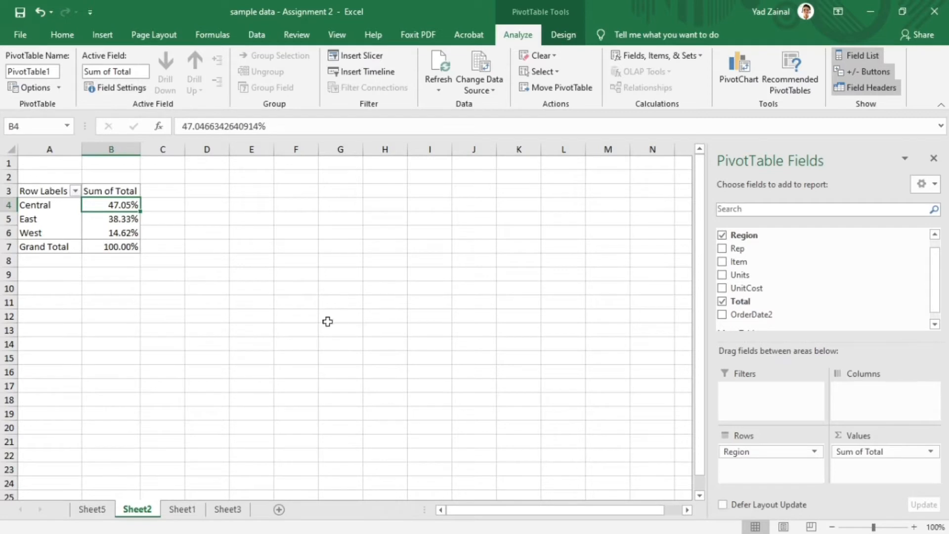
- Format the Sum of Total values as percentages with 0 decimal places
right_click(124, 204)
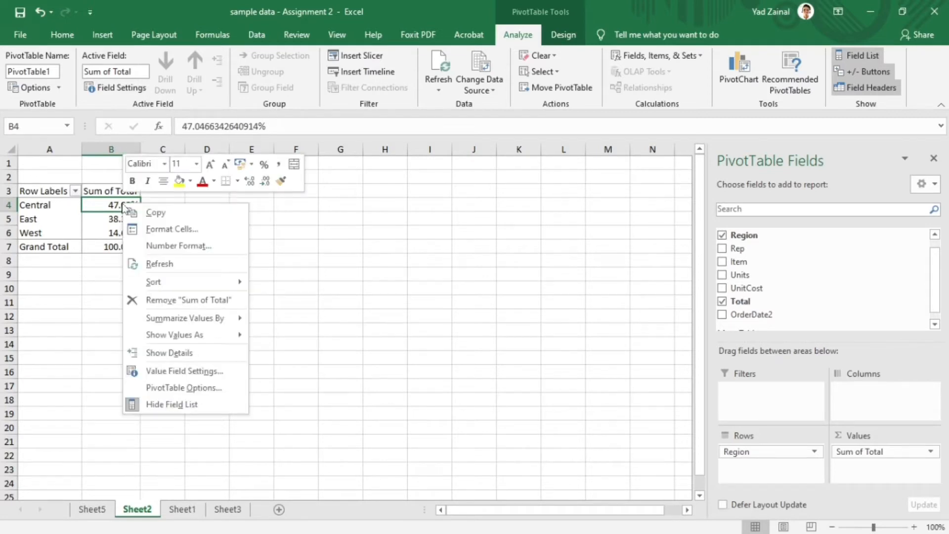
click(216, 248)
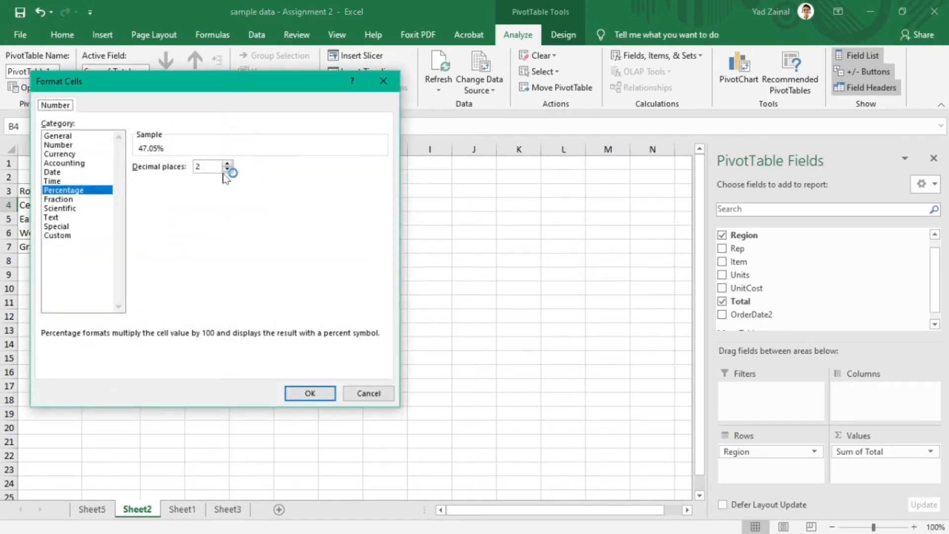
click(227, 169)
click(228, 169)
click(322, 395)
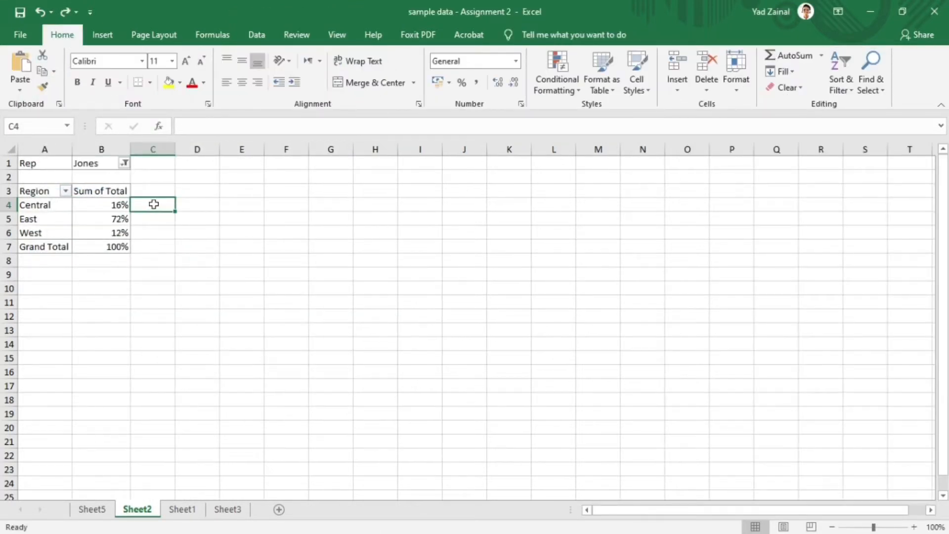
- Enter the formula =1-B4 in cell C4 and fill it down to C6
text(=)
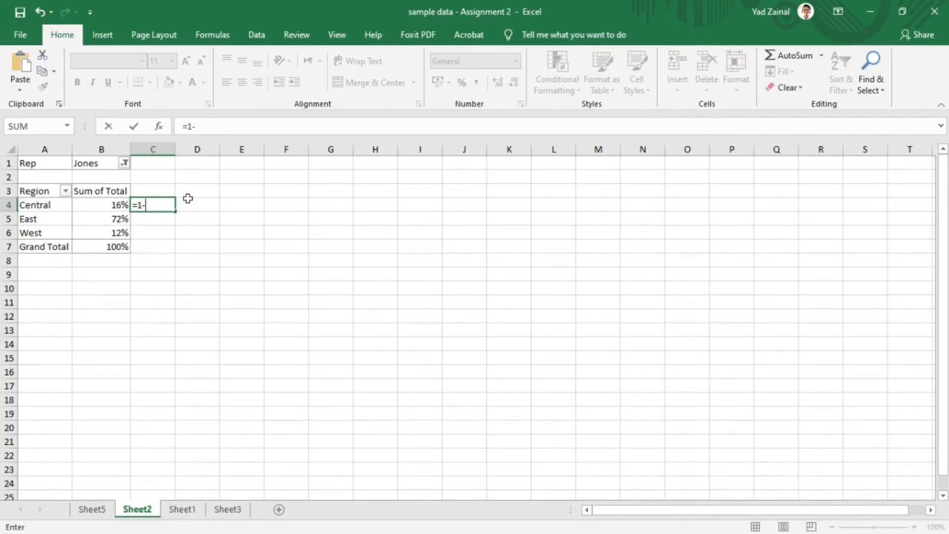
text(1-B4)
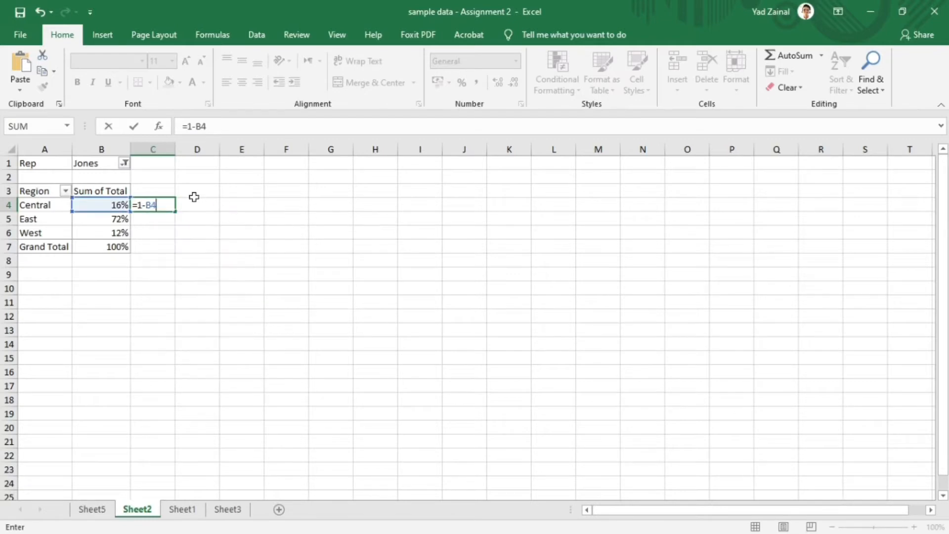
key(Return)
click(171, 205)
drag(176, 225, 176, 239)
- Enter the formula =B1&""&"Sales" in cell C1 to build a title from the filtered rep
click(153, 161)
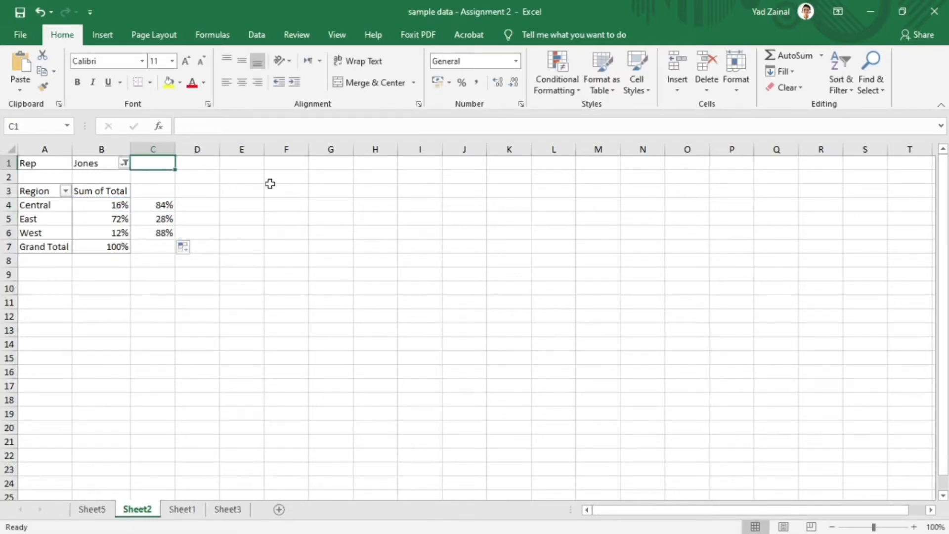
text(=)
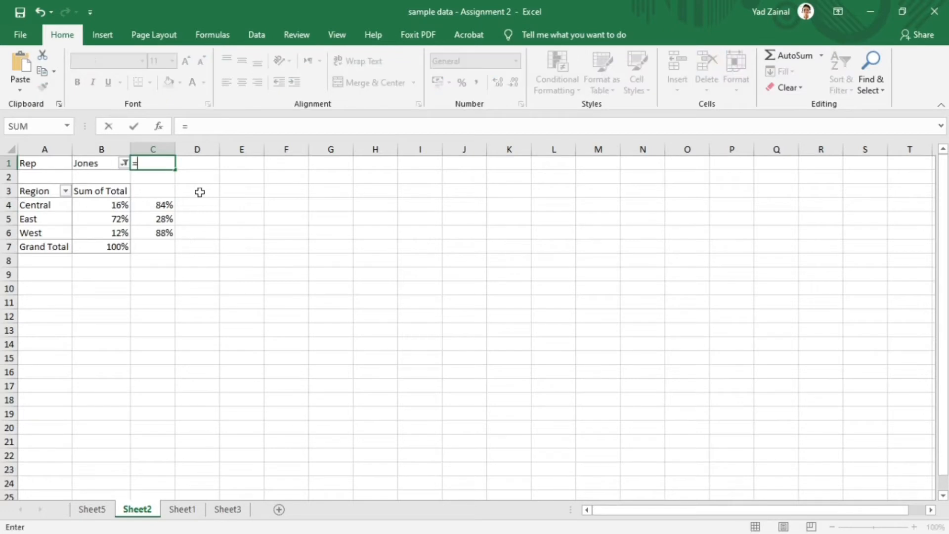
text(B1&""&)
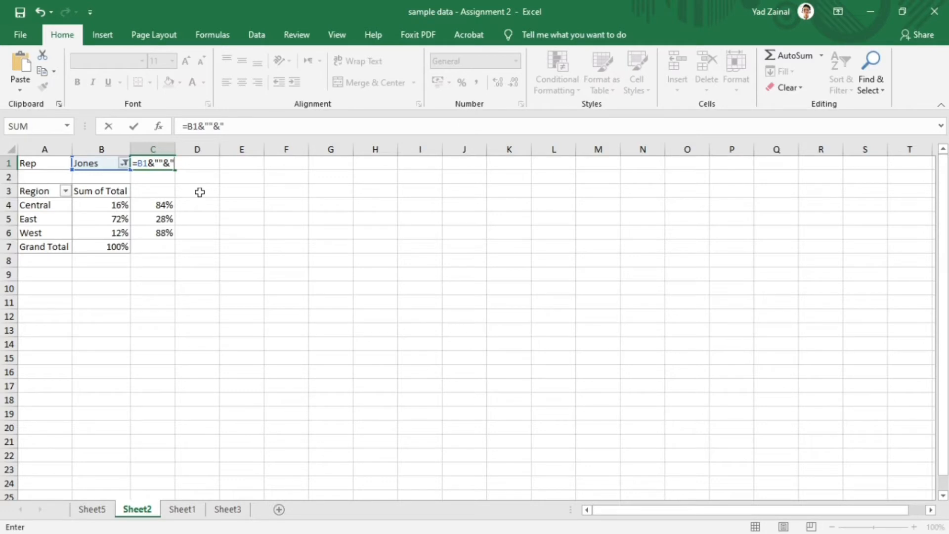
text(ales")
click(286, 218)
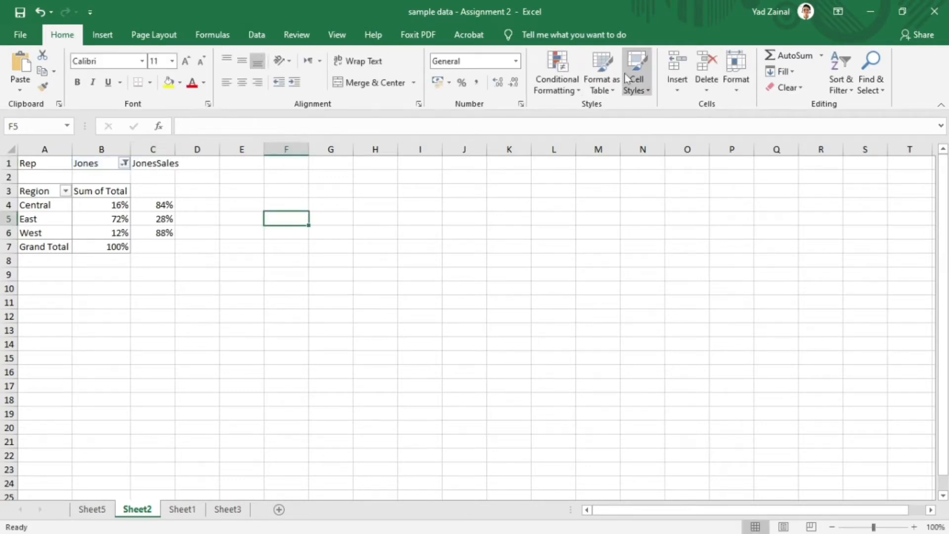
- Insert an empty doughnut chart on the PivotTable sheet
click(118, 36)
click(368, 87)
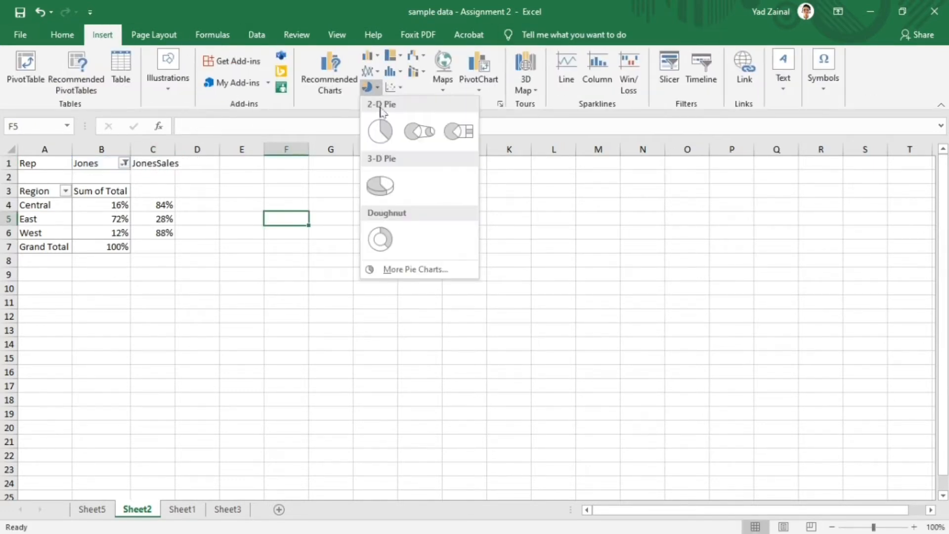
click(394, 239)
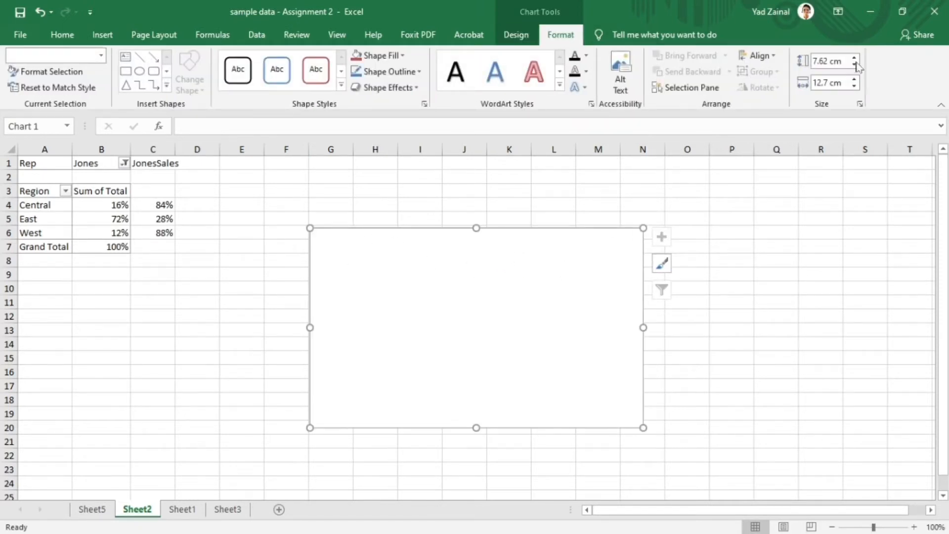
- Set the empty chart's height and width to 6 cm each
click(853, 65)
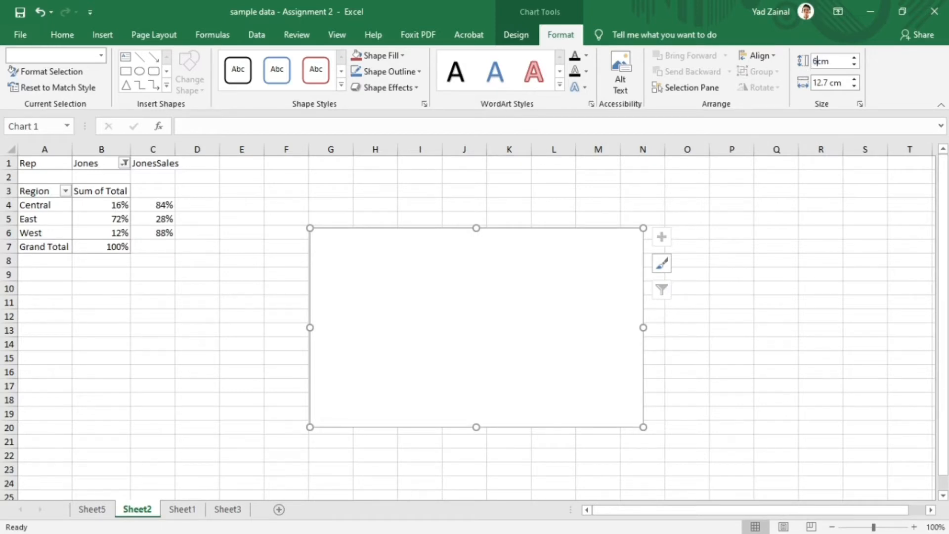
text(6)
key(Return)
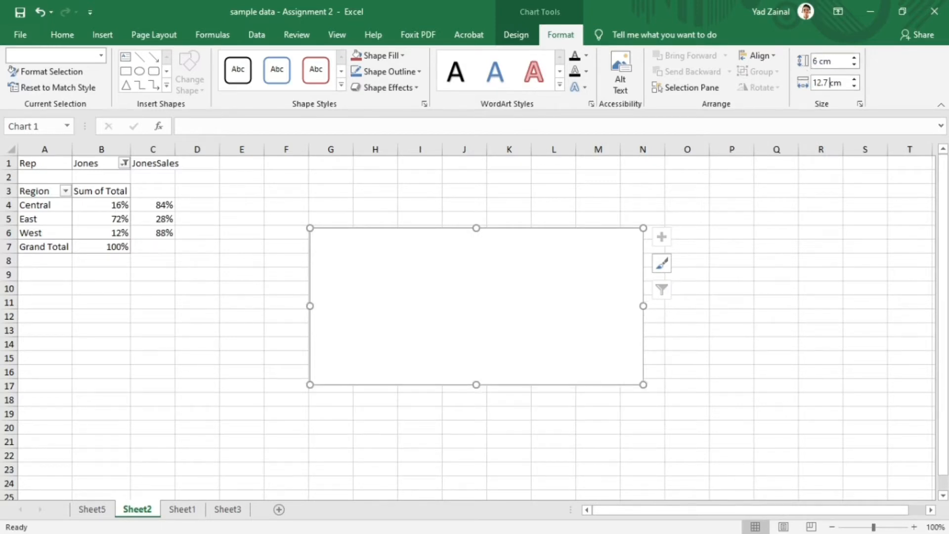
drag(831, 83, 797, 87)
text(6)
key(Return)
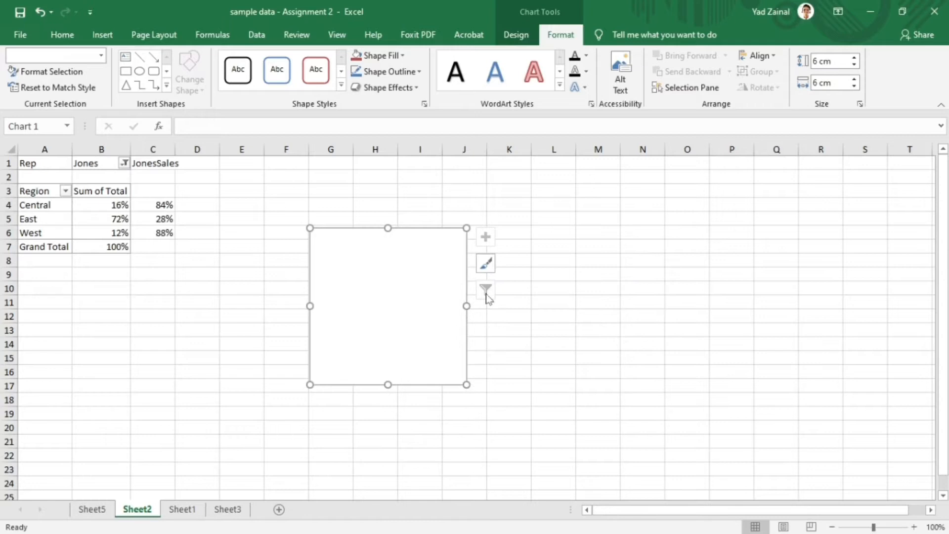
- Add a data series to the doughnut chart made of twenty values of 1
right_click(423, 279)
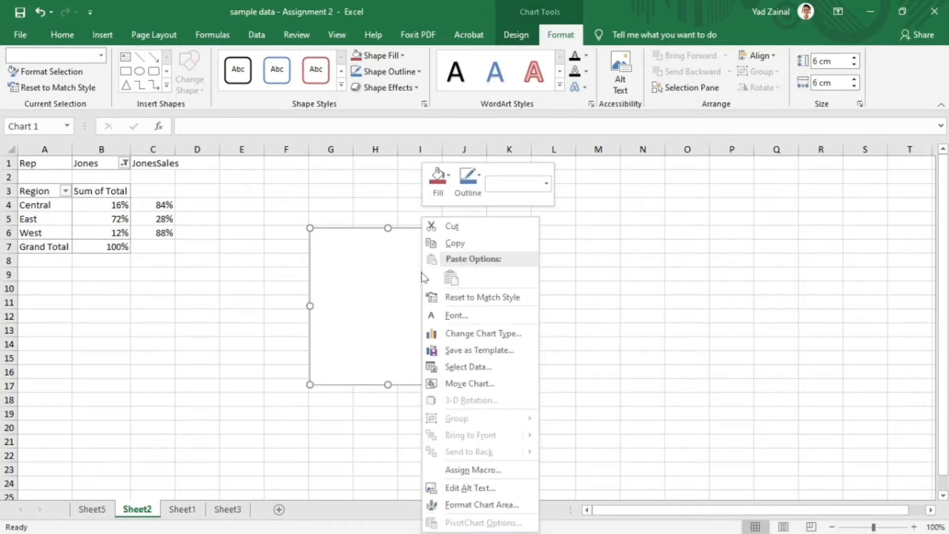
click(385, 306)
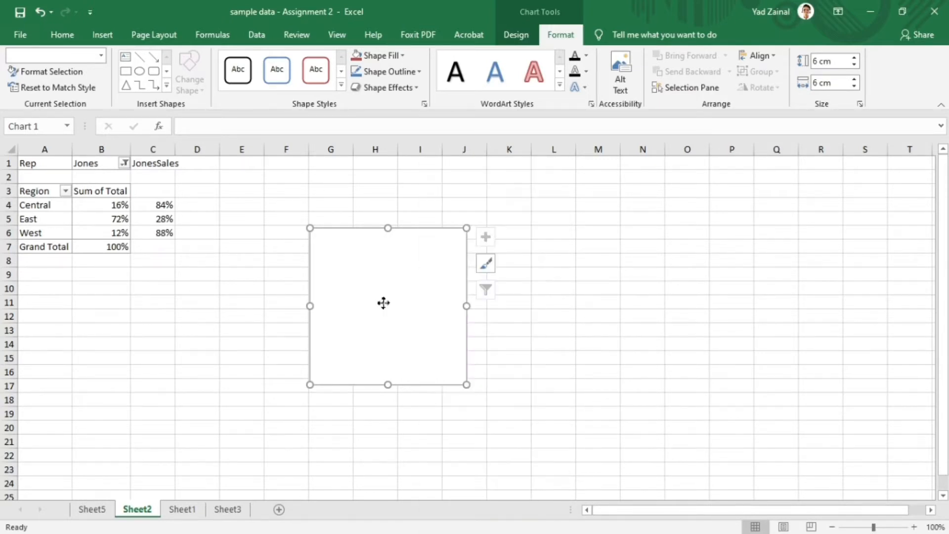
right_click(384, 303)
click(463, 366)
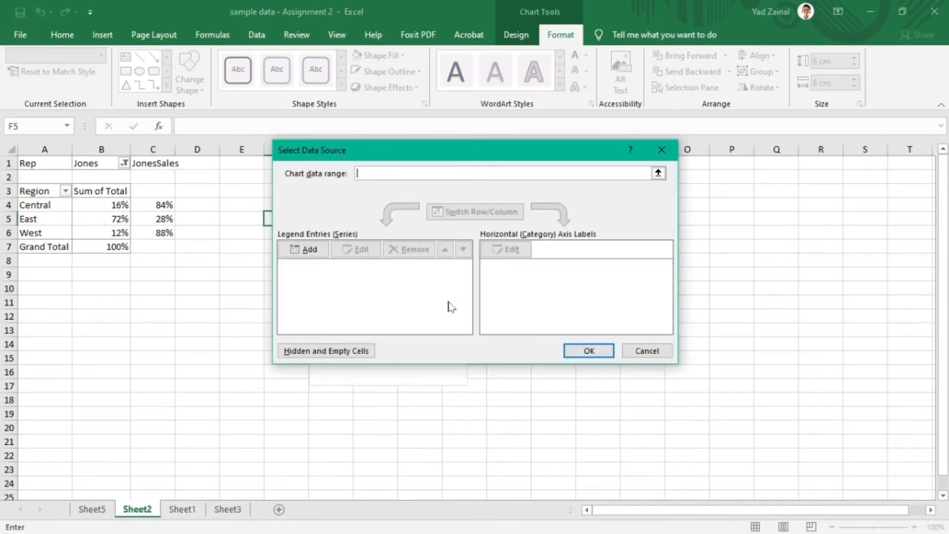
click(304, 250)
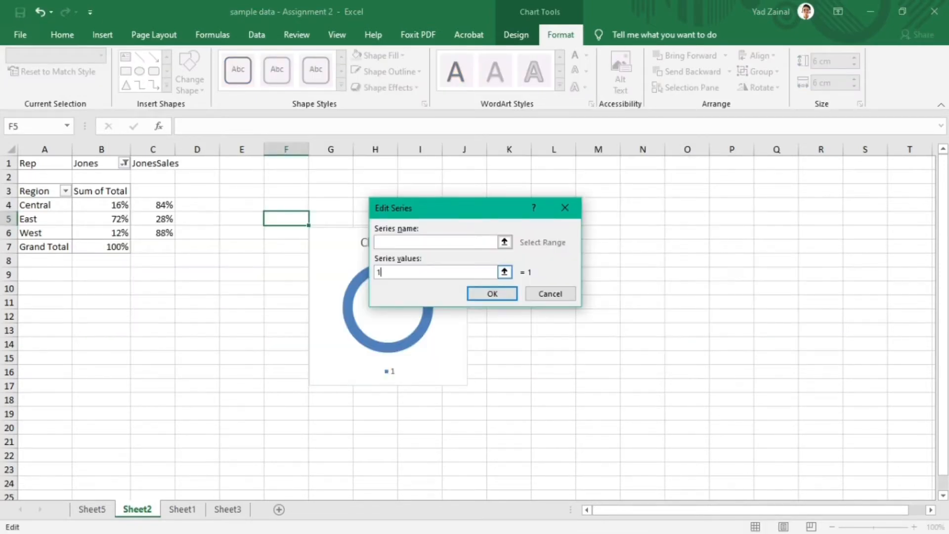
text(1,1,1,1,)
text(1,1,1,1,1,1,1,1,1,1,1,1,1,1,1,1)
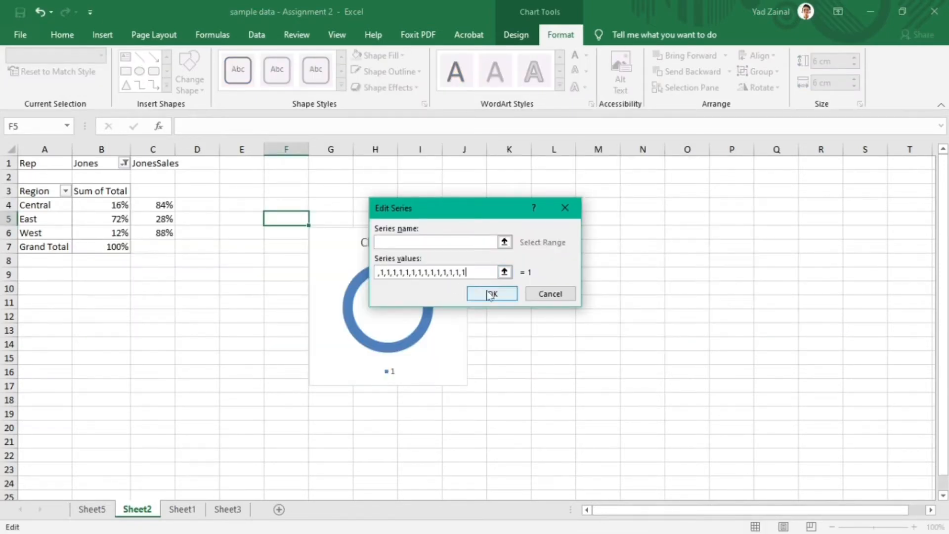
click(488, 294)
scroll(553, 302, down, 5)
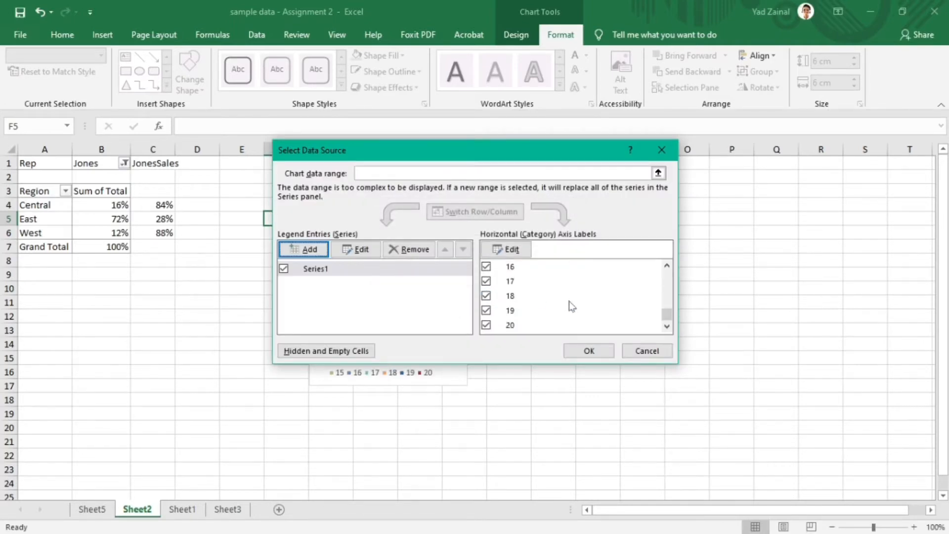
click(588, 350)
- Remove the chart title and the legend from the doughnut chart
click(485, 245)
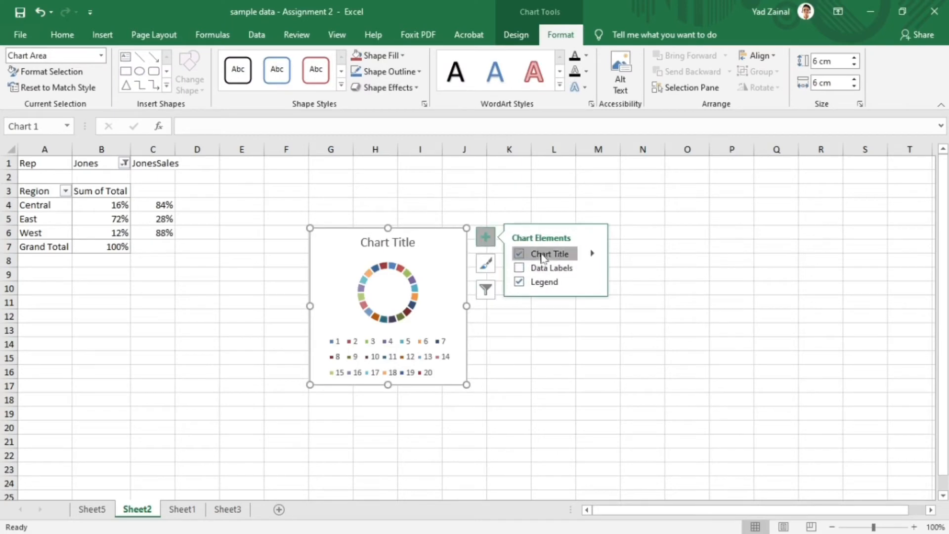
click(589, 253)
click(590, 281)
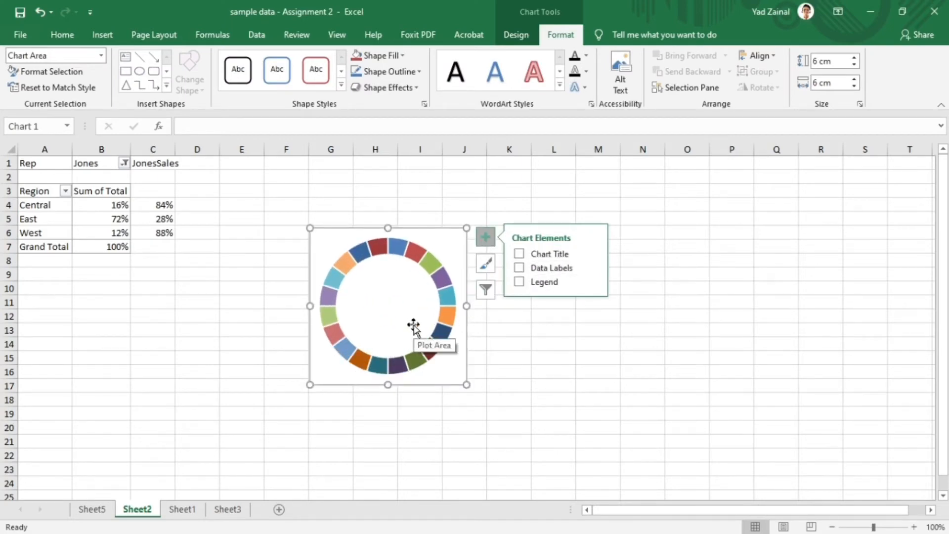
- Reduce the doughnut series' hole size and give all its slices a solid blue fill
right_click(424, 254)
click(498, 384)
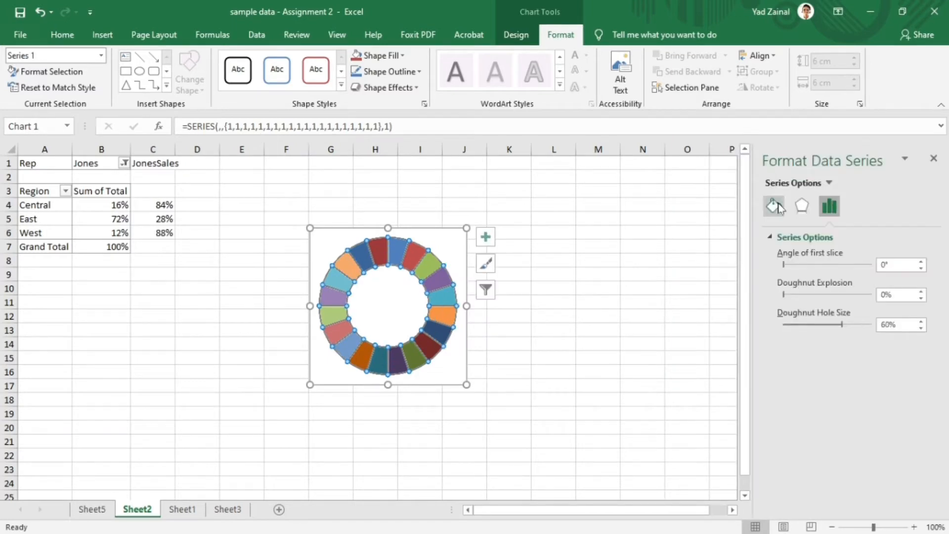
click(774, 206)
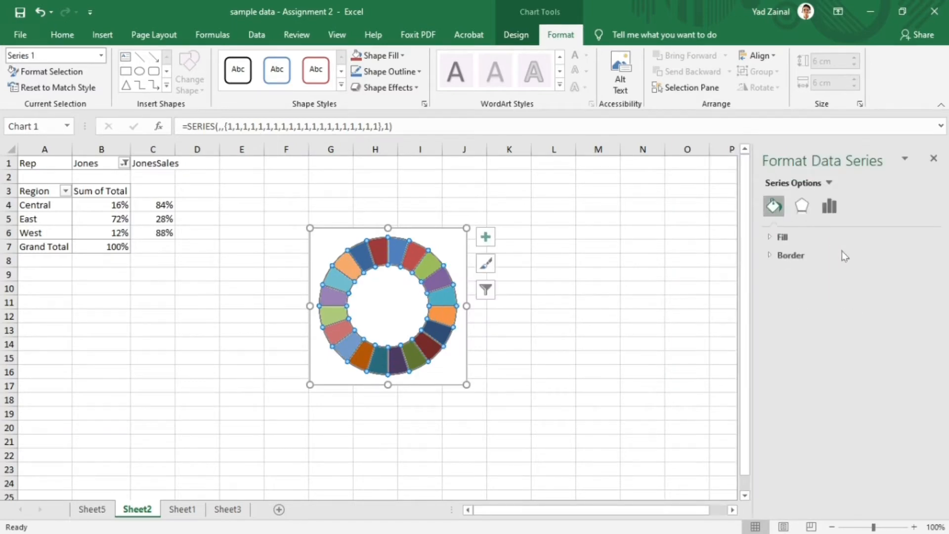
click(782, 237)
click(811, 273)
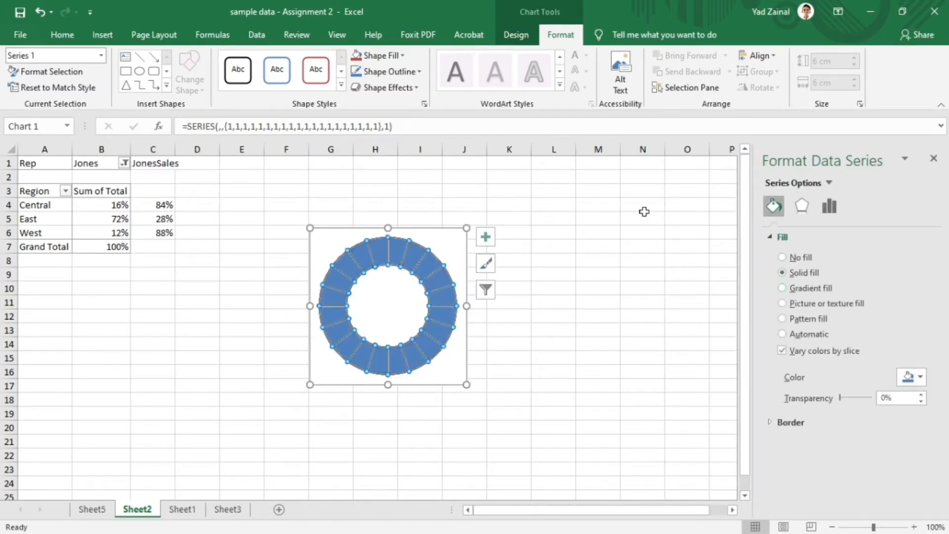
click(933, 158)
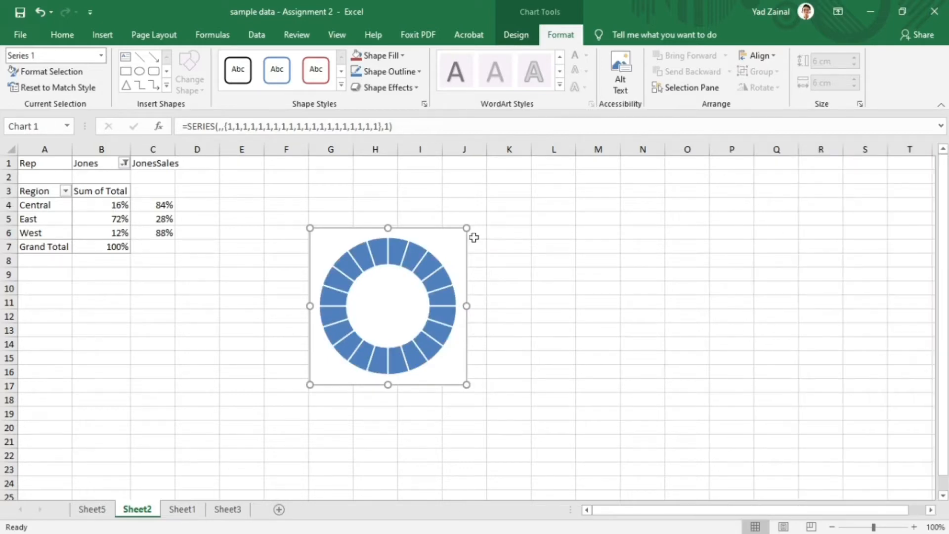
- Remove the fill and the outline from the doughnut chart's chart area
click(452, 249)
click(449, 235)
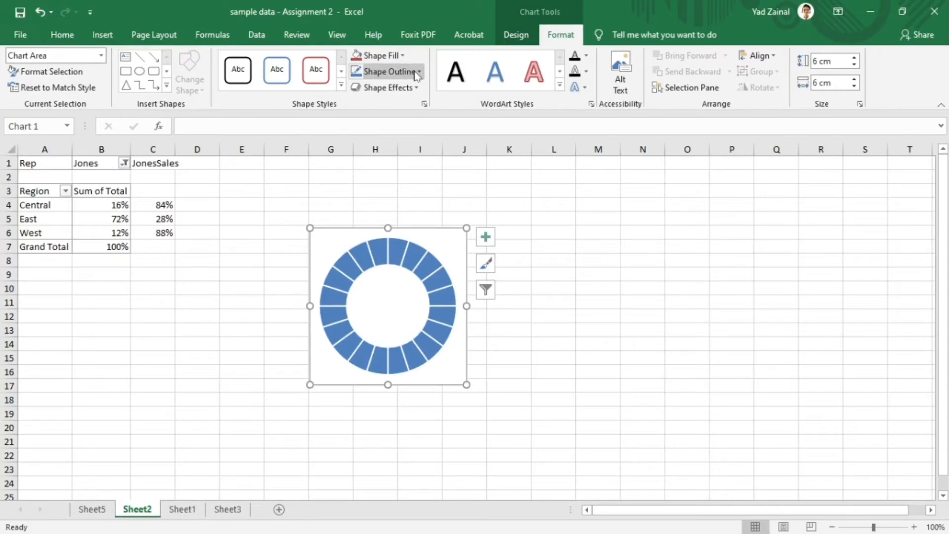
click(383, 56)
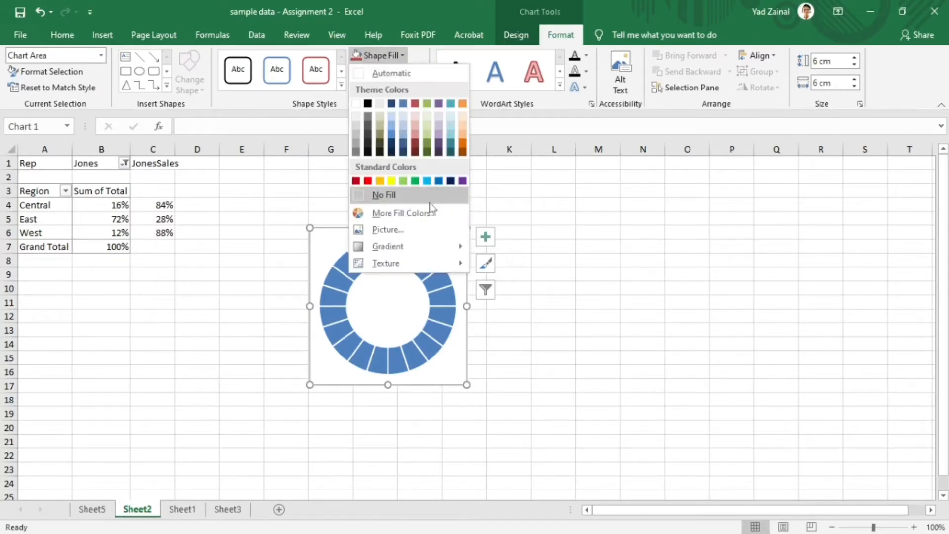
click(431, 196)
click(420, 73)
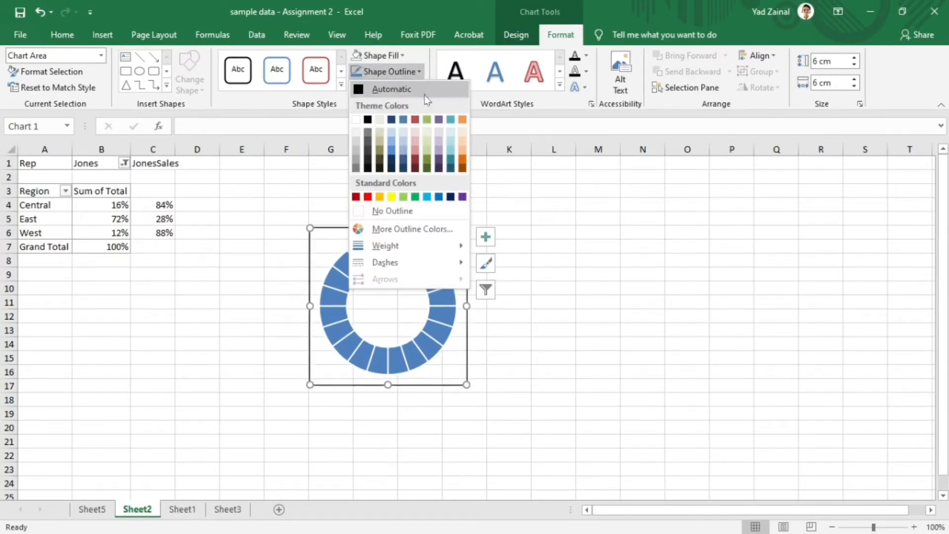
click(395, 210)
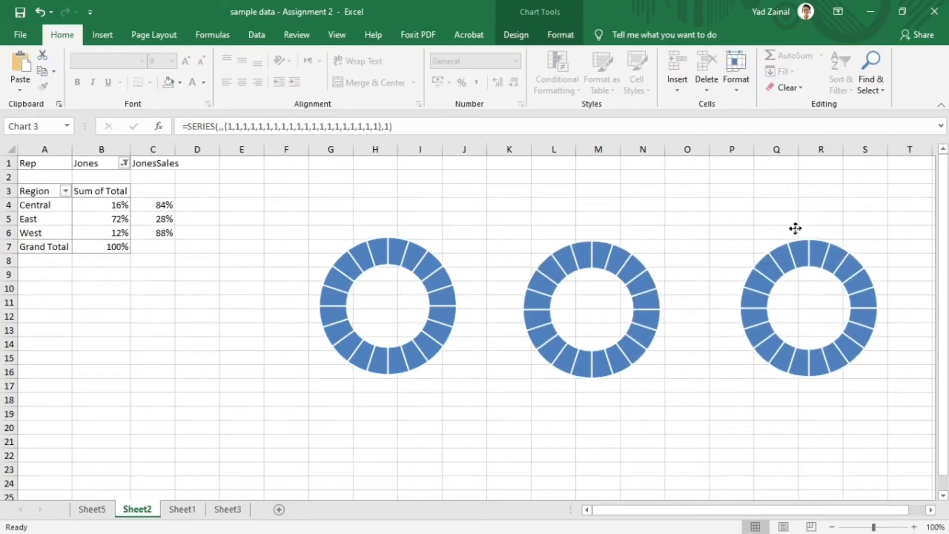
- Align the middles of the three doughnut charts and distribute them horizontally
click(795, 230)
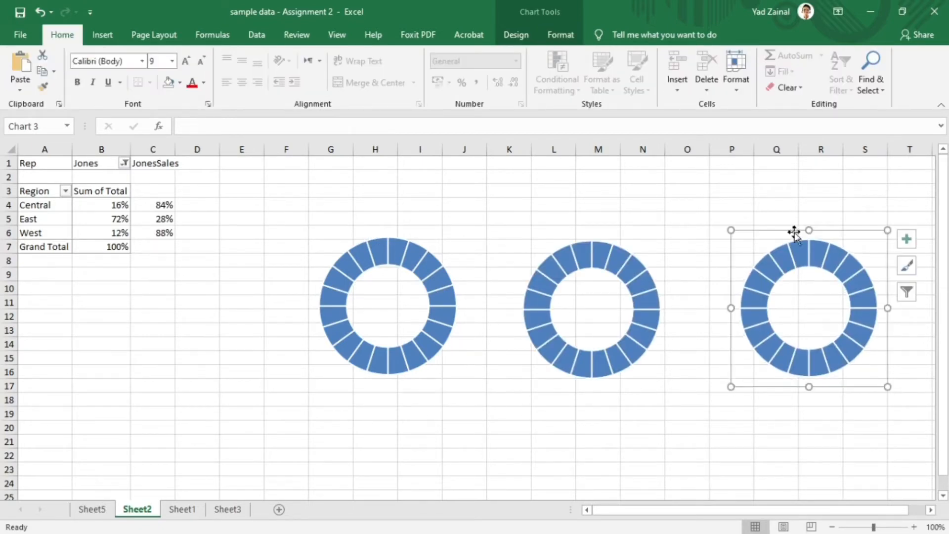
click(425, 286)
ctrl+click(556, 348)
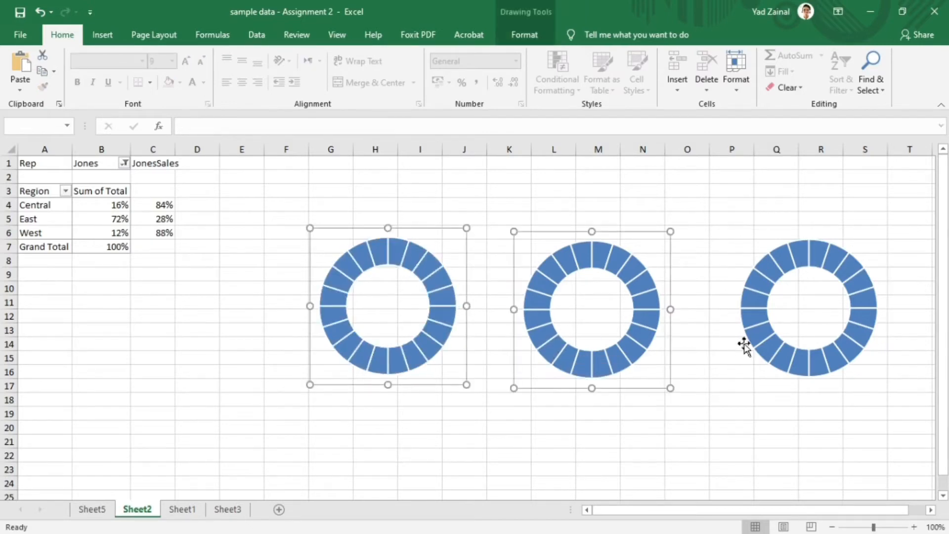
ctrl+click(760, 348)
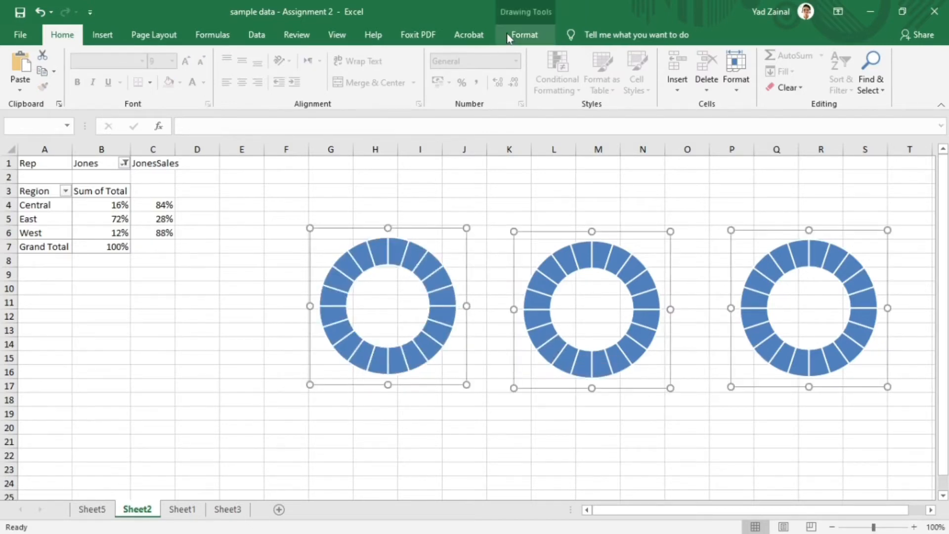
click(509, 37)
click(763, 55)
click(822, 142)
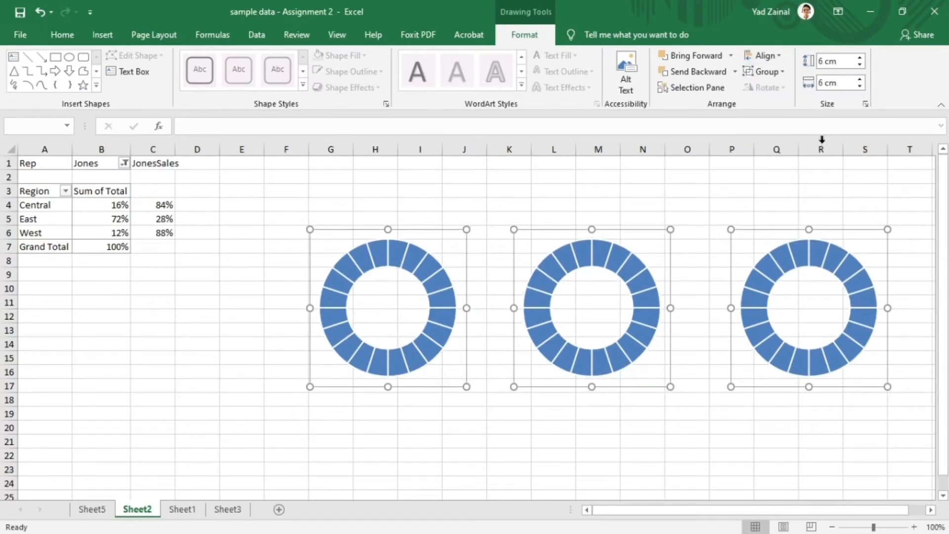
click(764, 55)
click(804, 176)
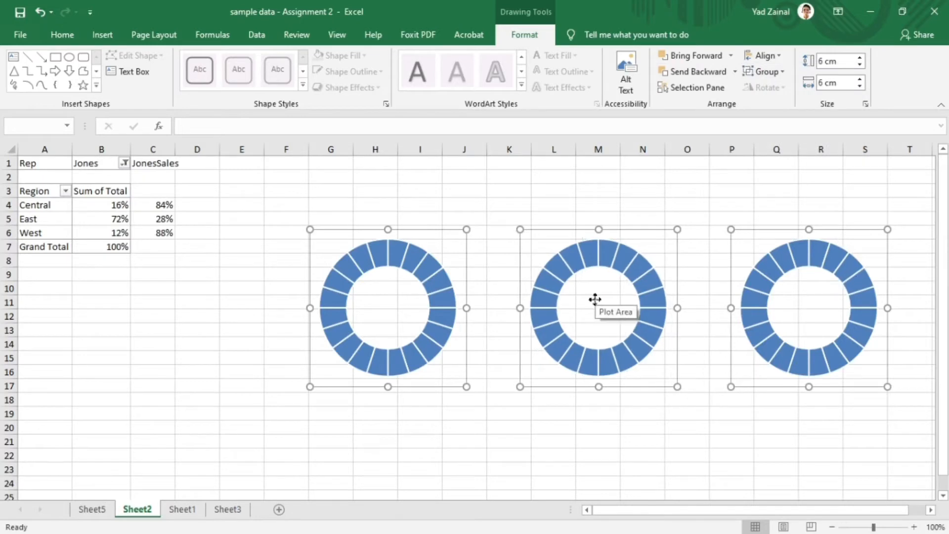
- Give the middle doughnut's slices a solid red fill and the third doughnut's slices a gold fill
click(643, 256)
click(639, 266)
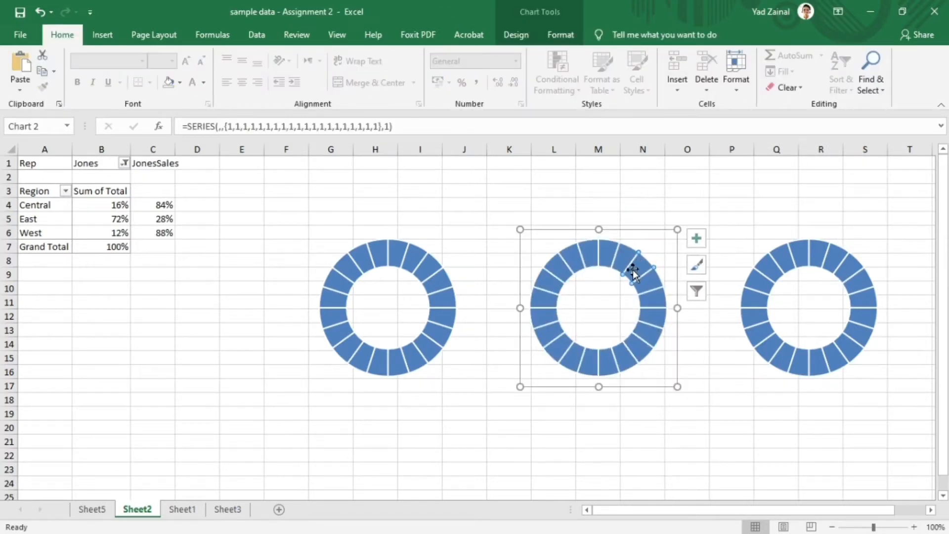
right_click(636, 272)
click(693, 400)
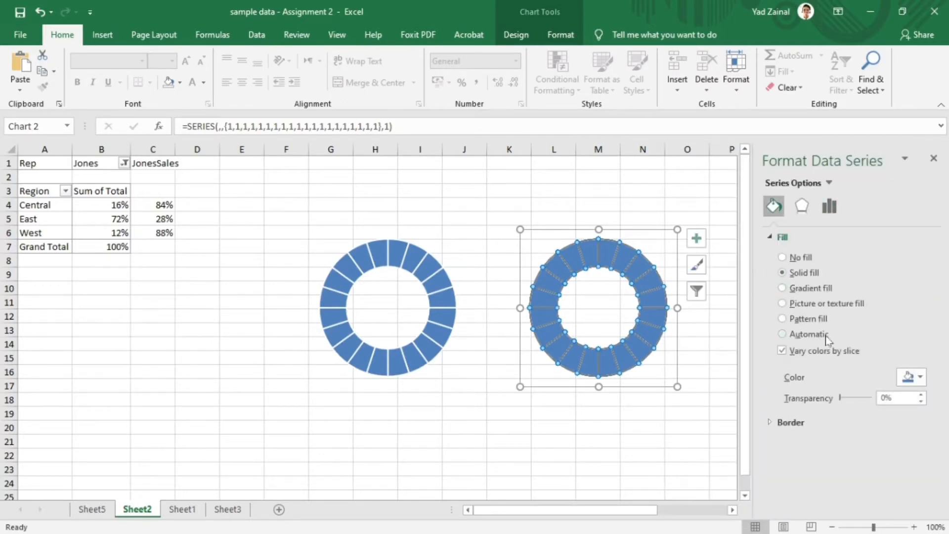
click(920, 377)
click(846, 486)
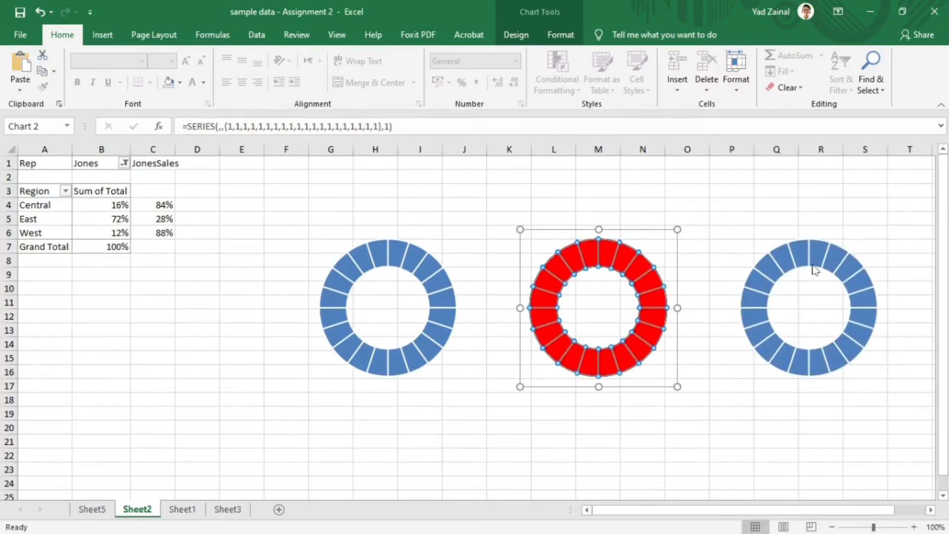
click(805, 247)
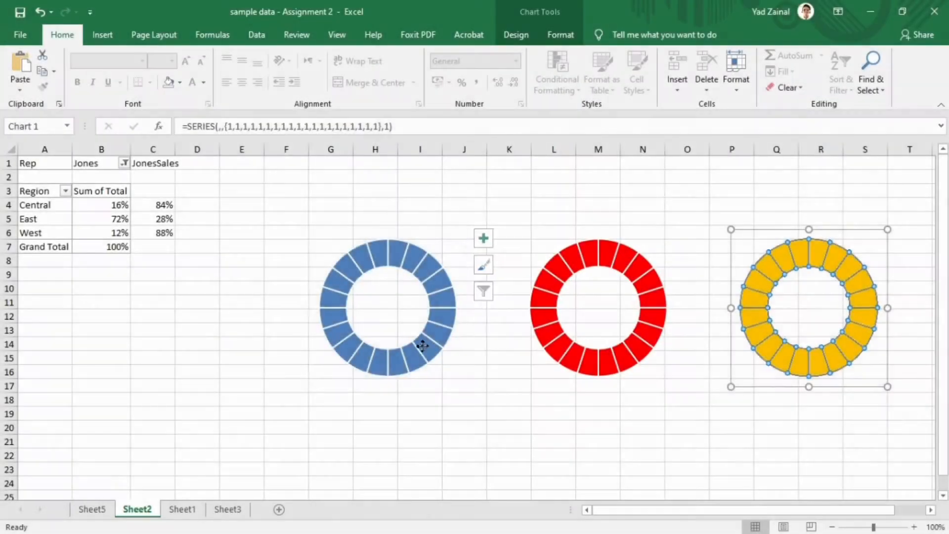
- Add a series to the blue doughnut chart with its name from A4 (Central) and its values from B4:C4
click(420, 348)
right_click(420, 349)
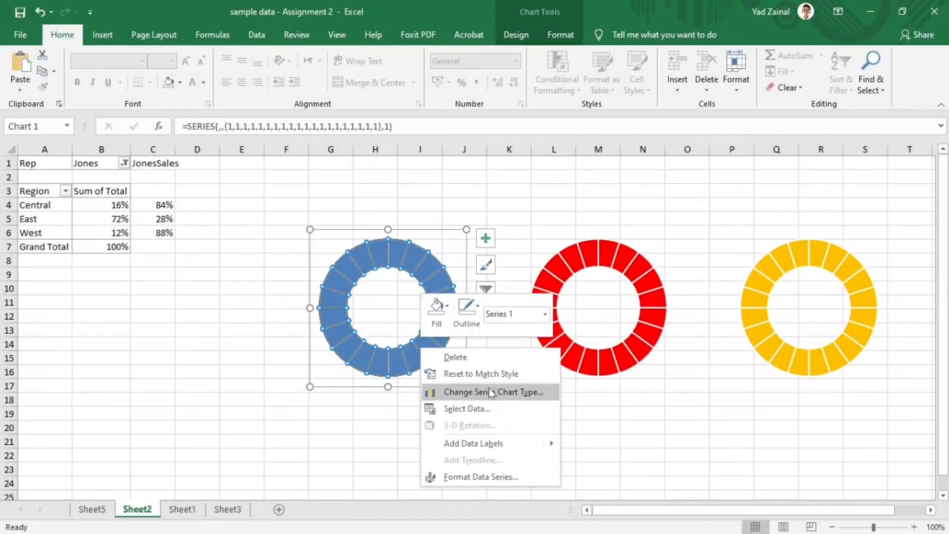
click(445, 410)
click(311, 252)
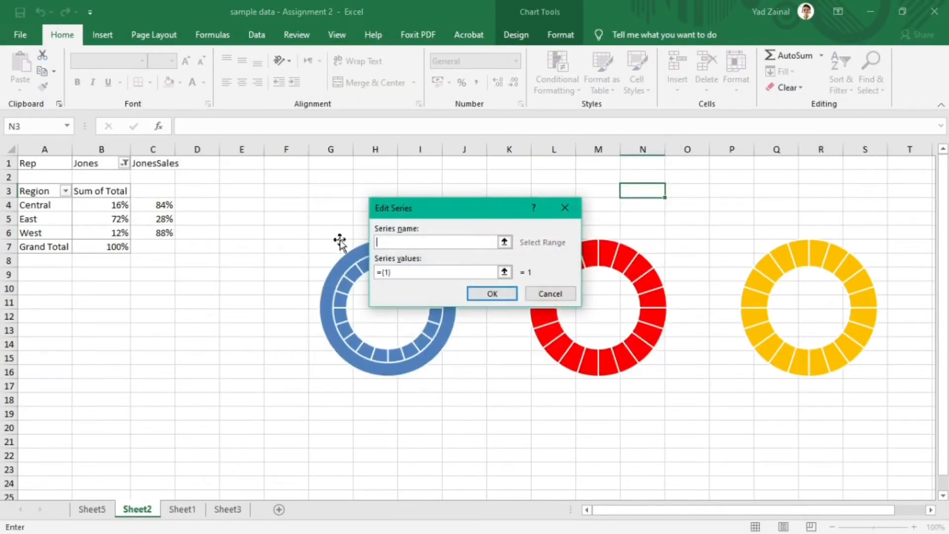
click(55, 204)
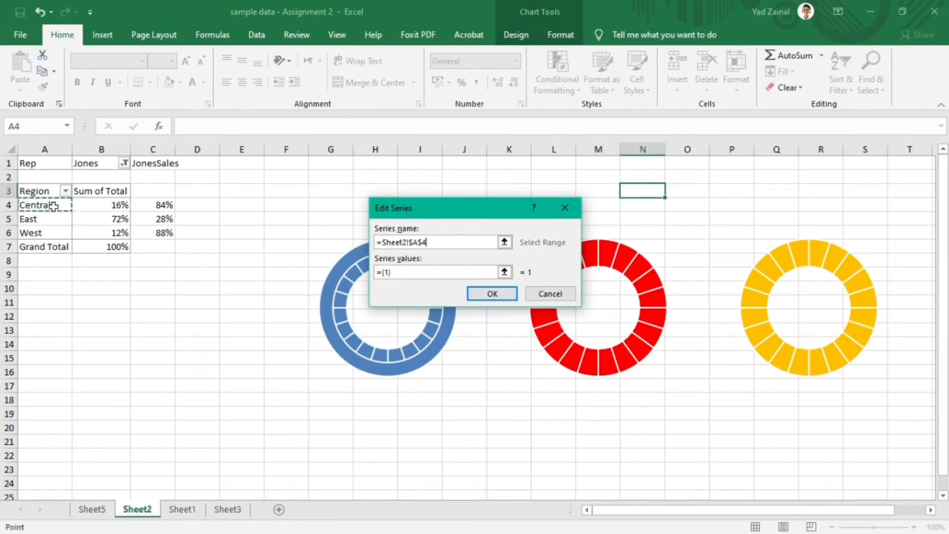
click(395, 272)
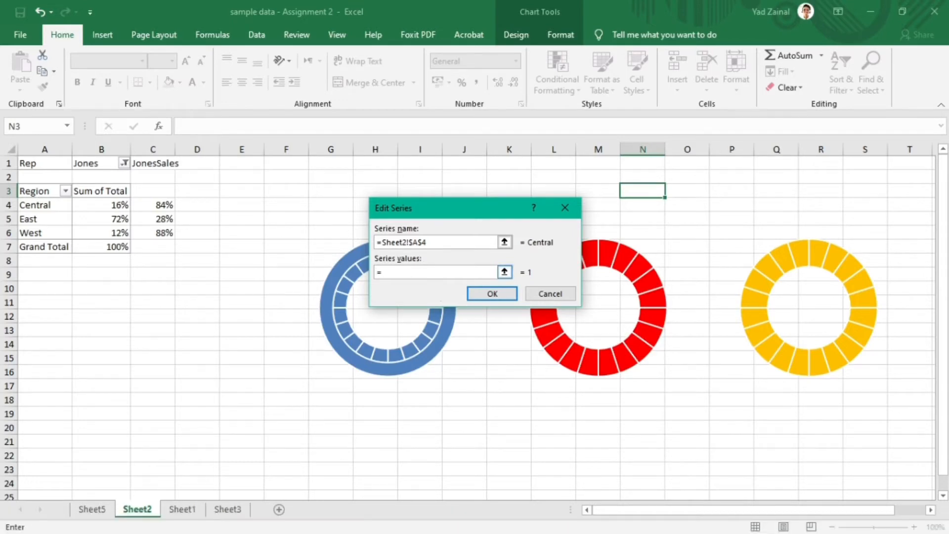
drag(89, 204, 148, 204)
click(504, 294)
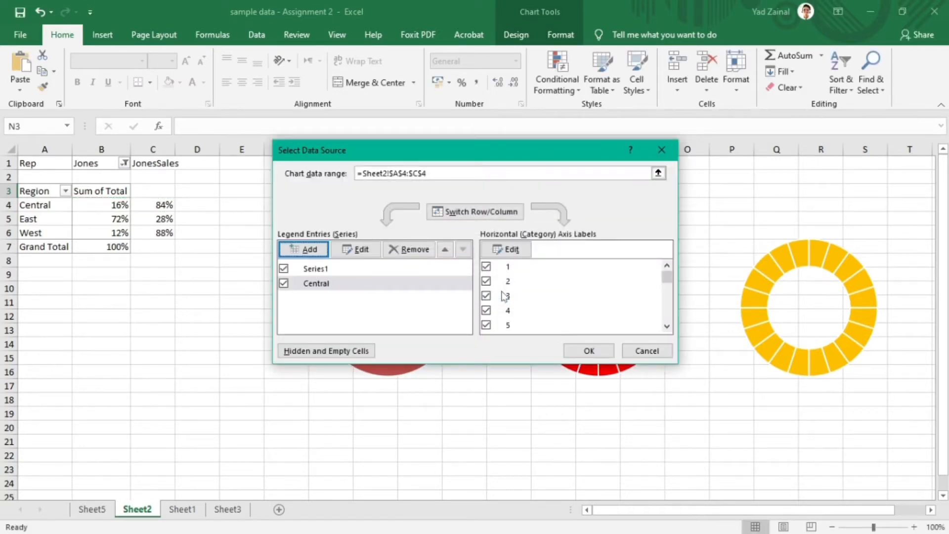
click(569, 350)
- Move the Central series to the secondary axis, keeping it a doughnut
click(416, 252)
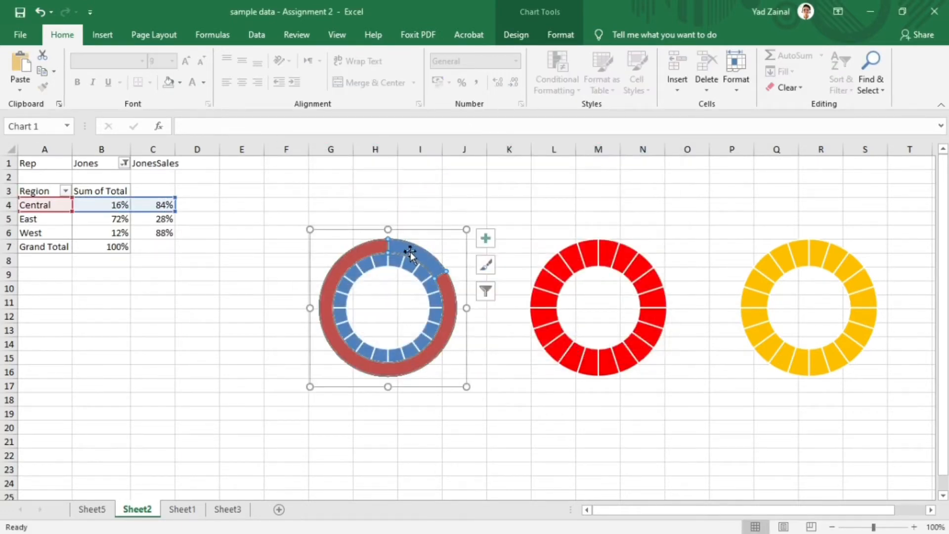
right_click(417, 251)
click(494, 294)
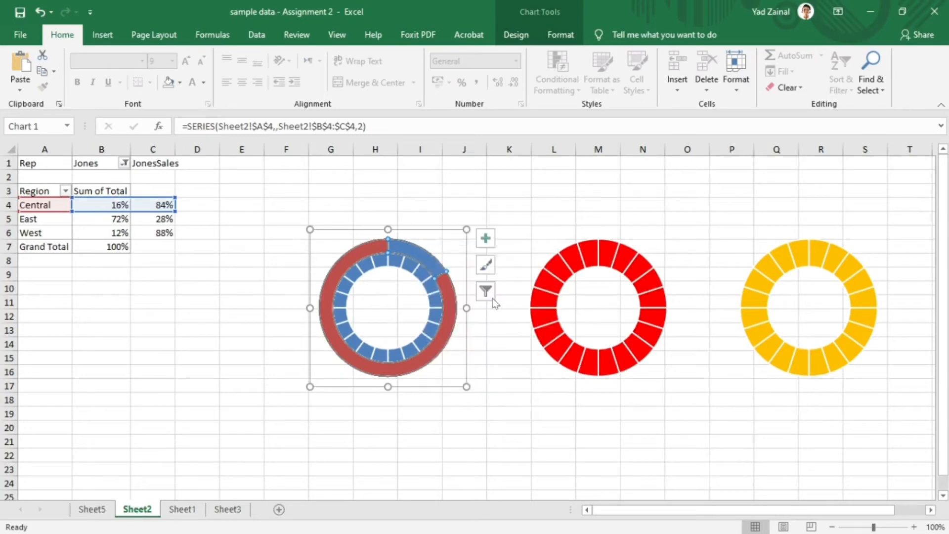
click(652, 392)
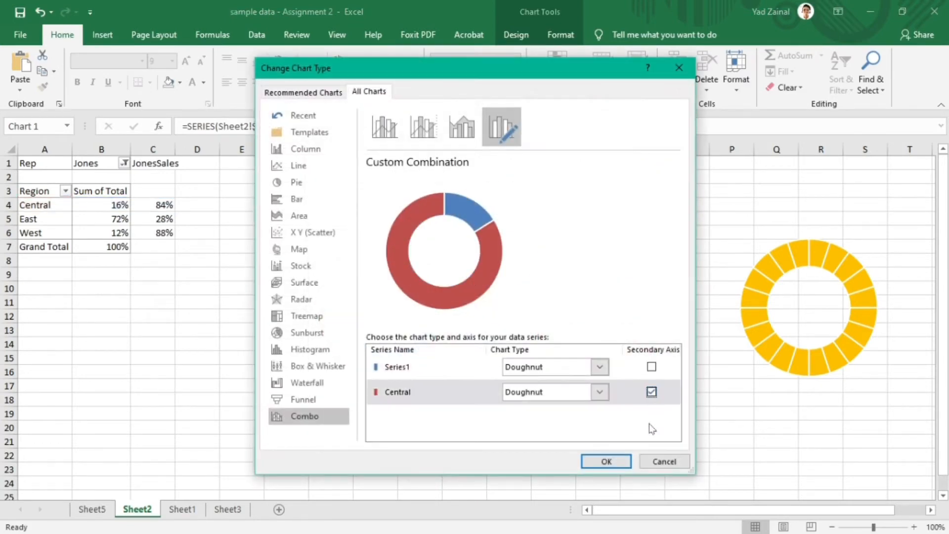
click(604, 461)
- Select the 16% slice of the Central series and set it to no fill
right_click(416, 269)
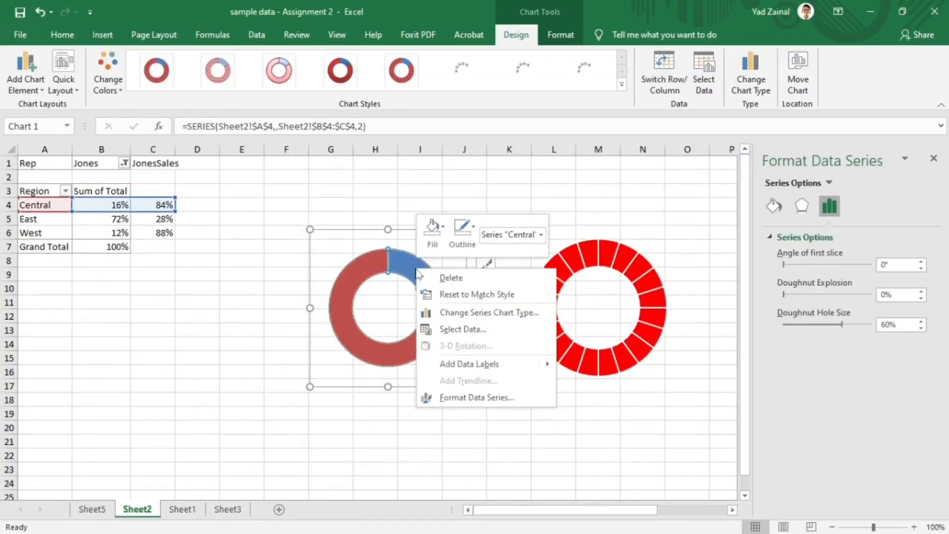
click(398, 263)
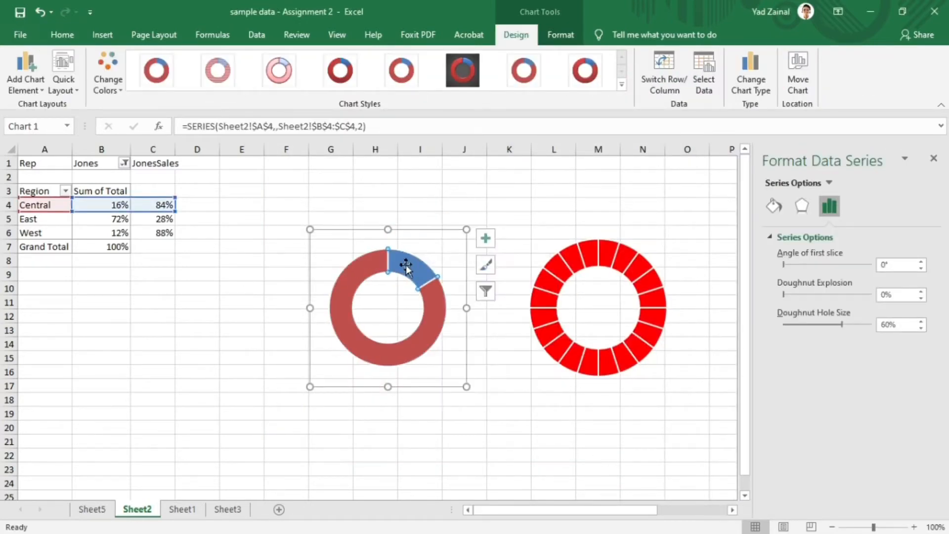
right_click(407, 266)
click(459, 394)
click(774, 206)
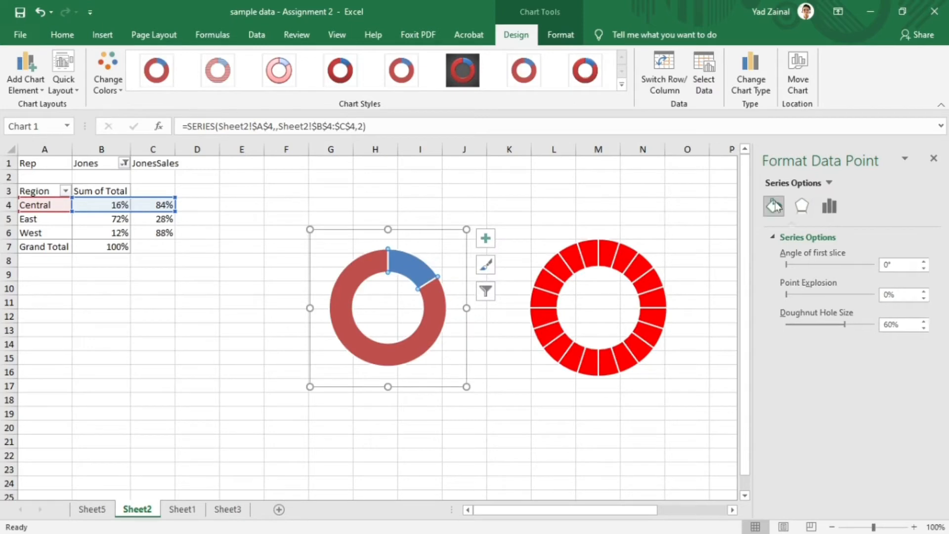
click(803, 260)
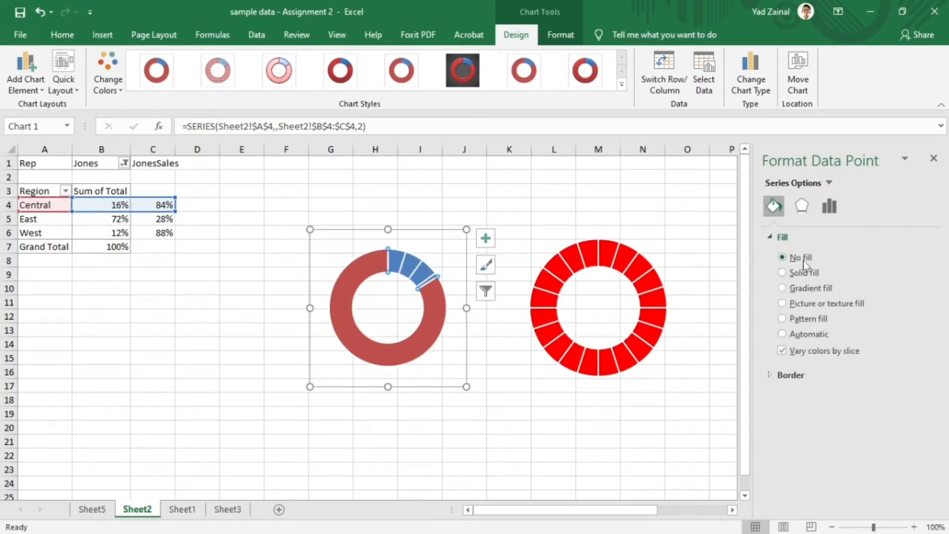
- Try no fill and a solid fill on the larger slice of the Central series
click(428, 331)
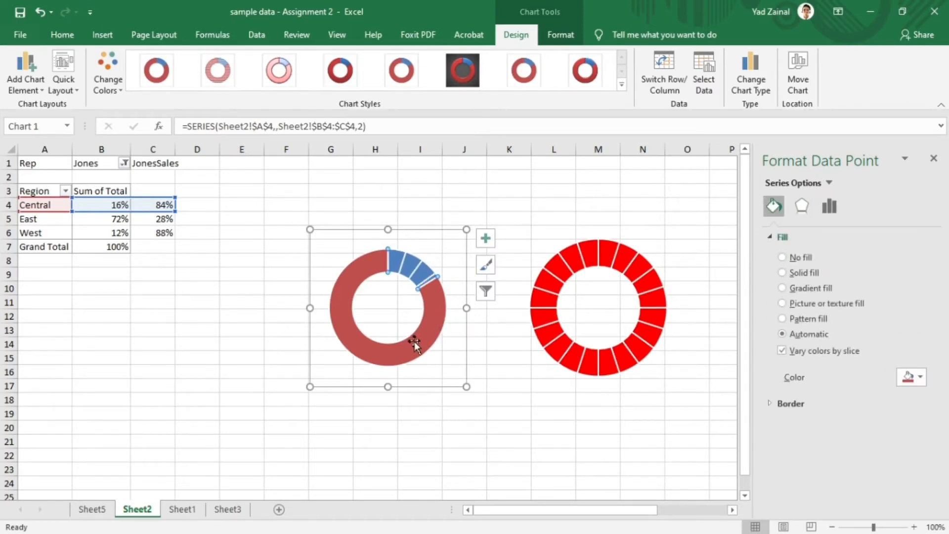
click(807, 258)
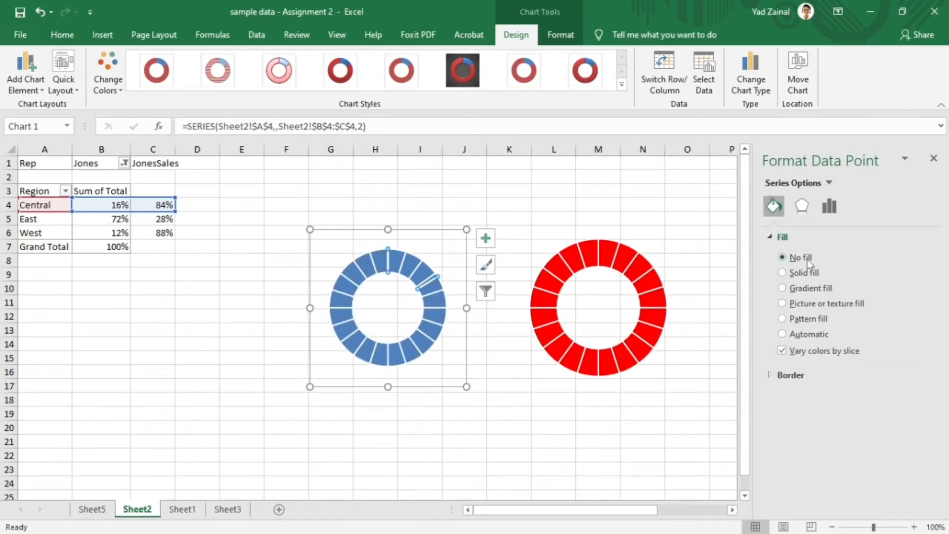
click(805, 273)
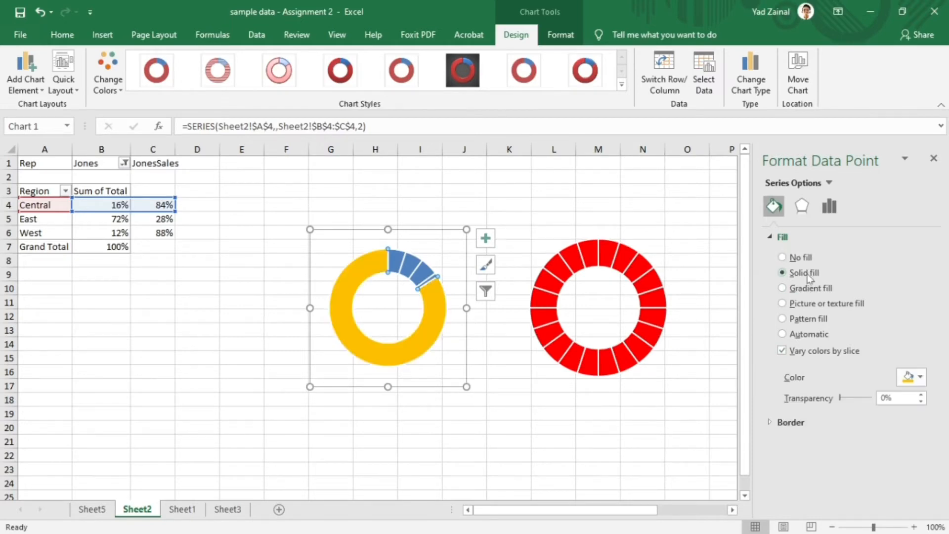
click(862, 326)
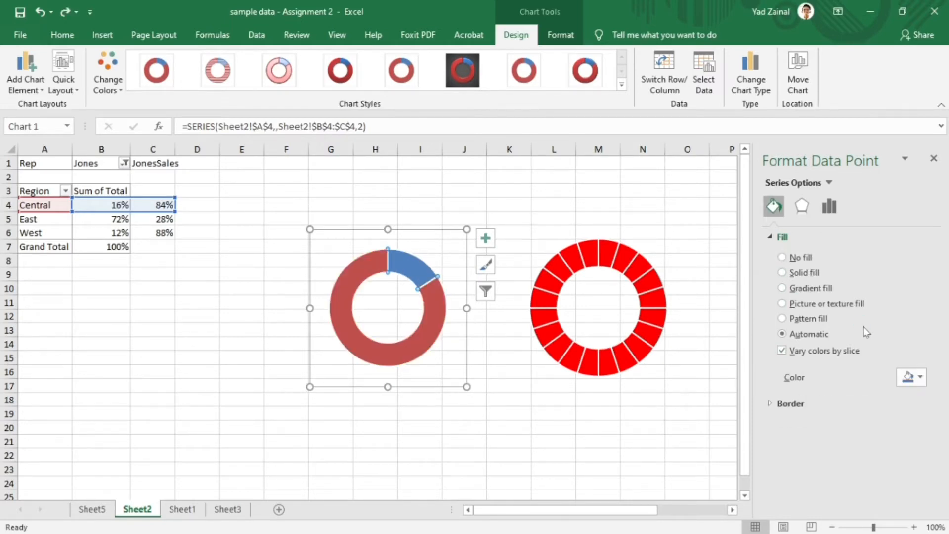
- Try a white solid fill on the smaller slice of the Central series
click(914, 377)
click(787, 404)
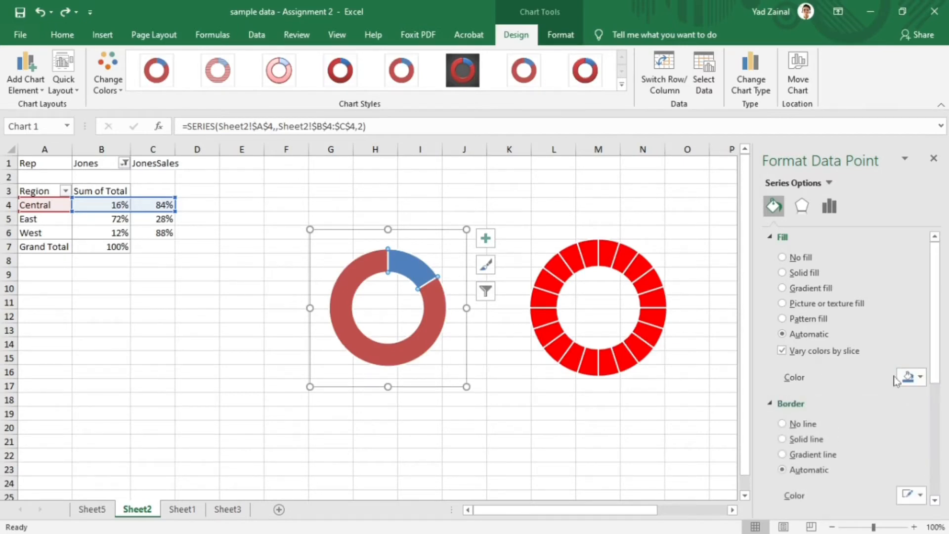
click(911, 377)
click(836, 406)
key(ctrl+z)
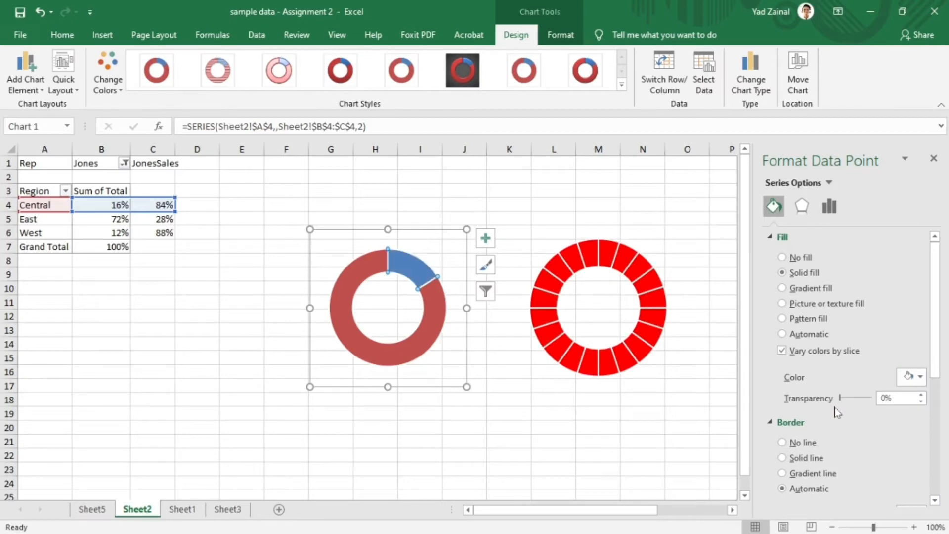
- Remove the fill from the smaller Central slice again
click(485, 238)
click(801, 257)
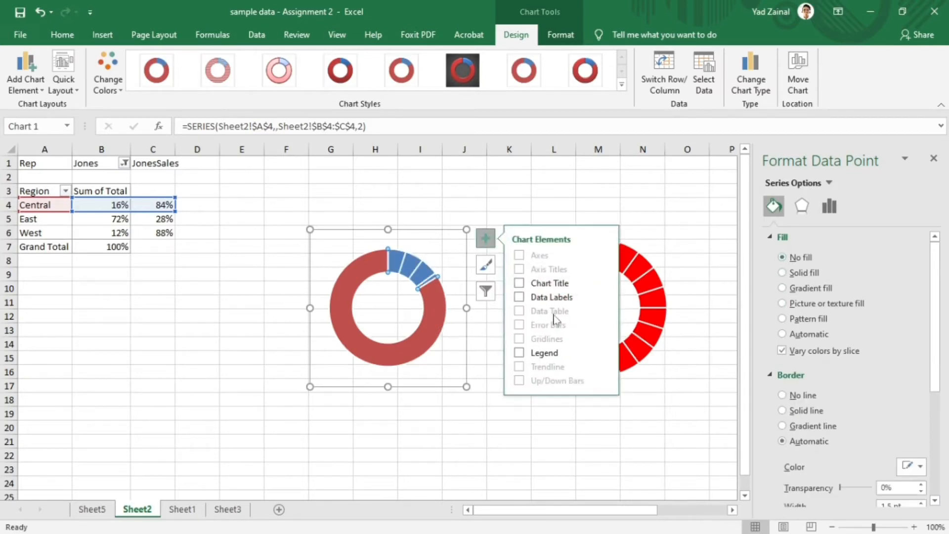
- Give the larger slice of the Central series a white solid fill and make it partly transparent
click(421, 334)
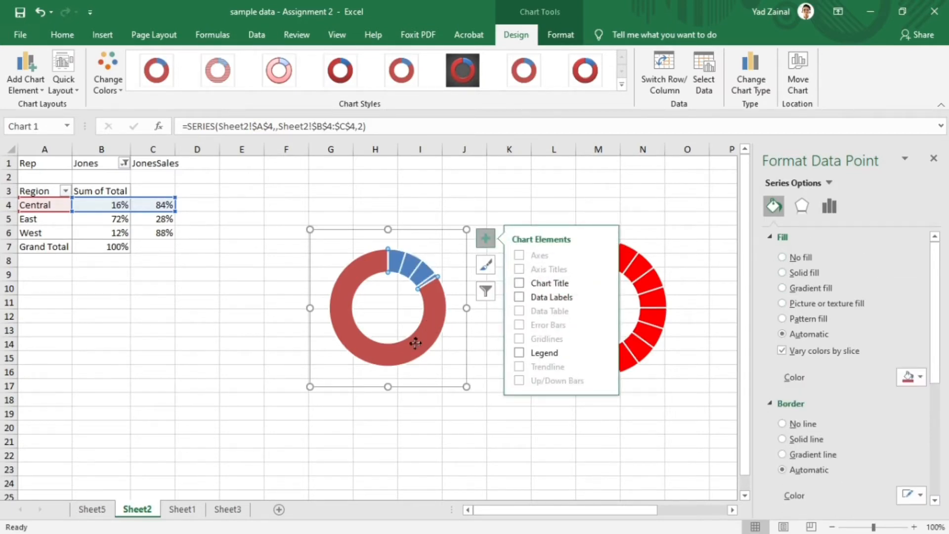
click(401, 412)
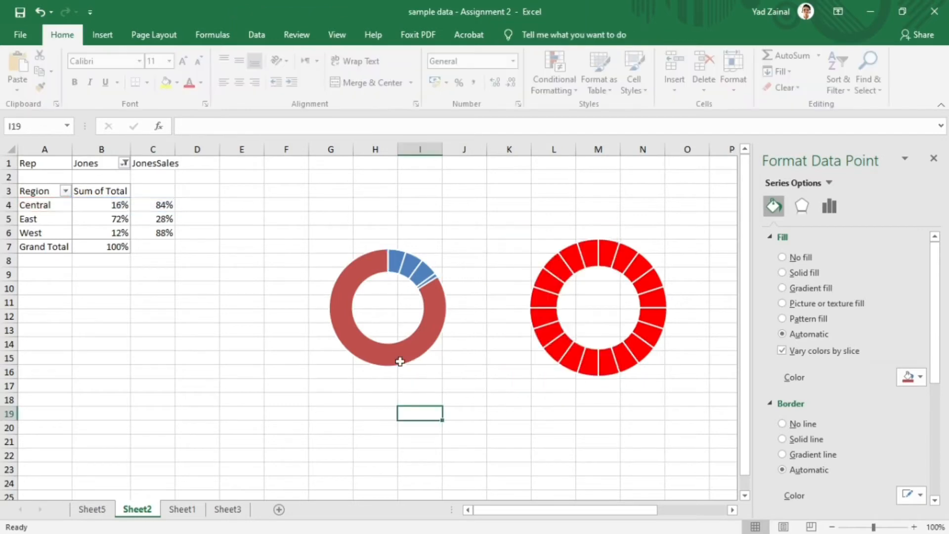
click(398, 354)
click(400, 354)
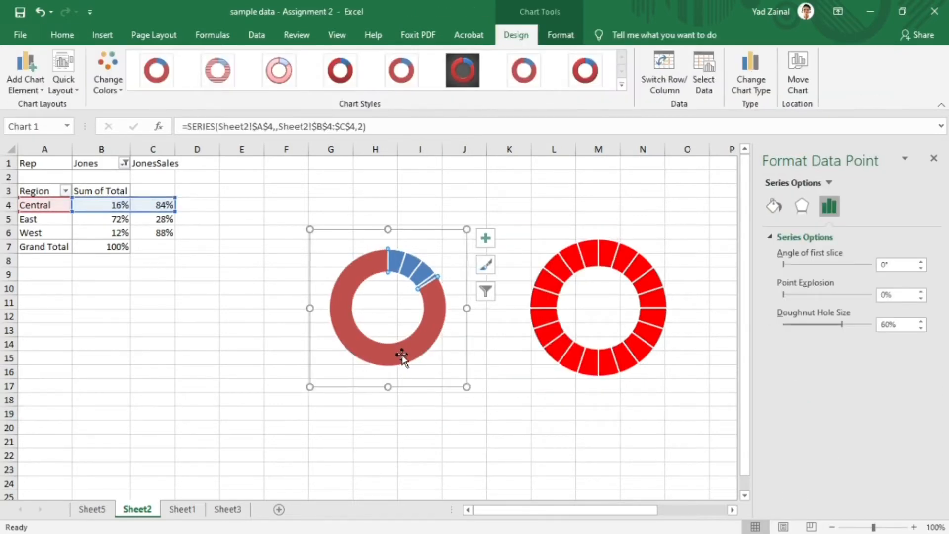
click(774, 206)
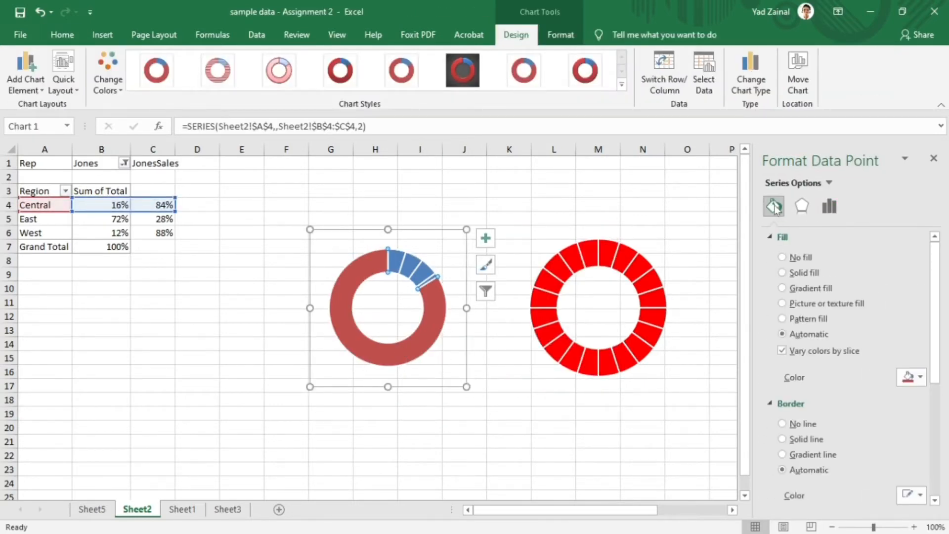
click(805, 273)
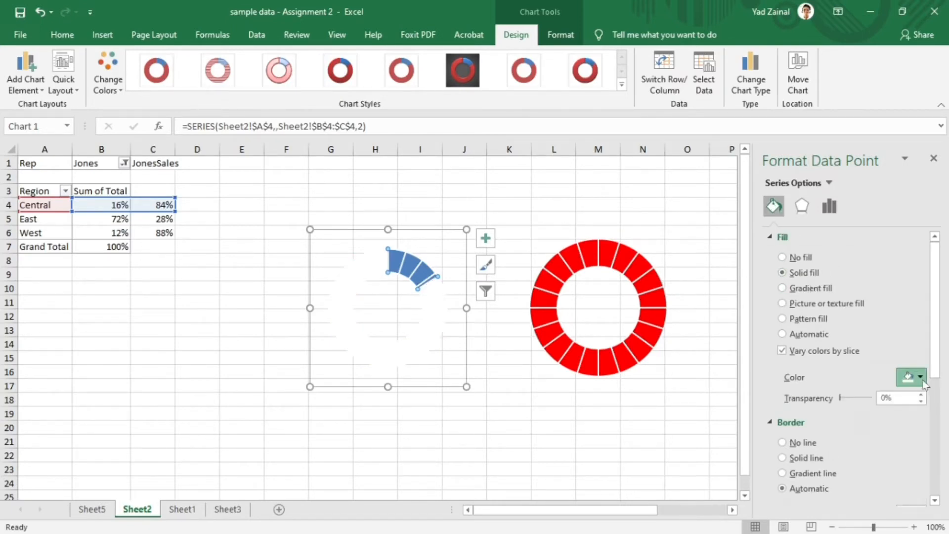
drag(840, 398, 844, 401)
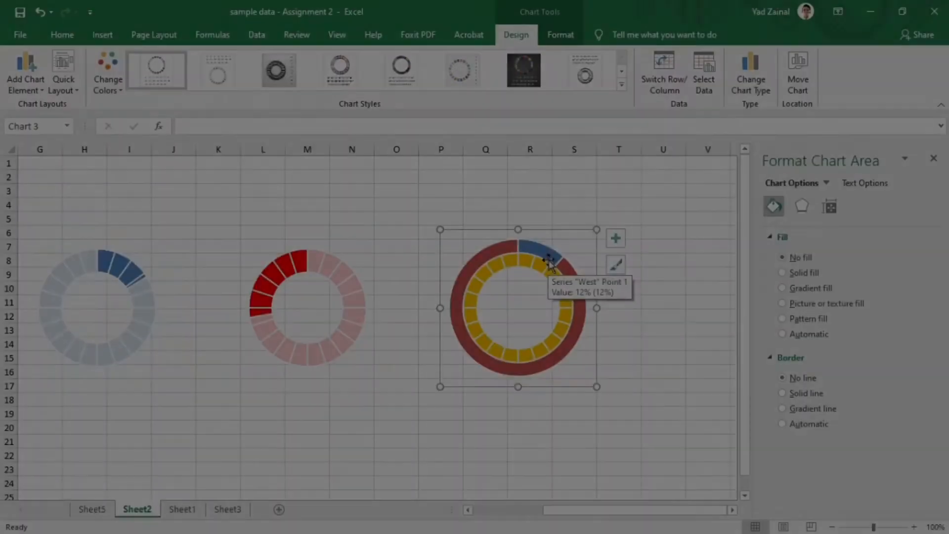
- Put the West series on the secondary axis of its doughnut combination chart
right_click(549, 261)
click(614, 296)
click(651, 392)
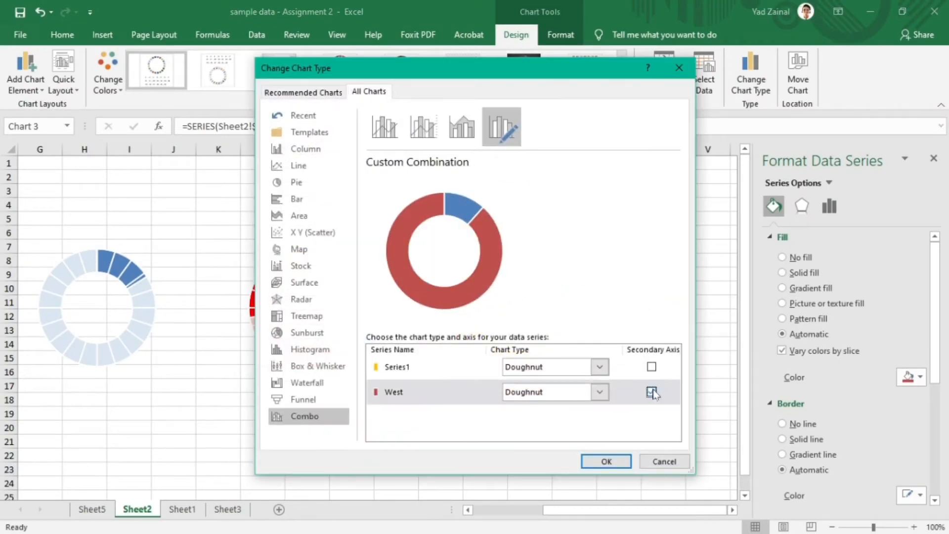
click(607, 462)
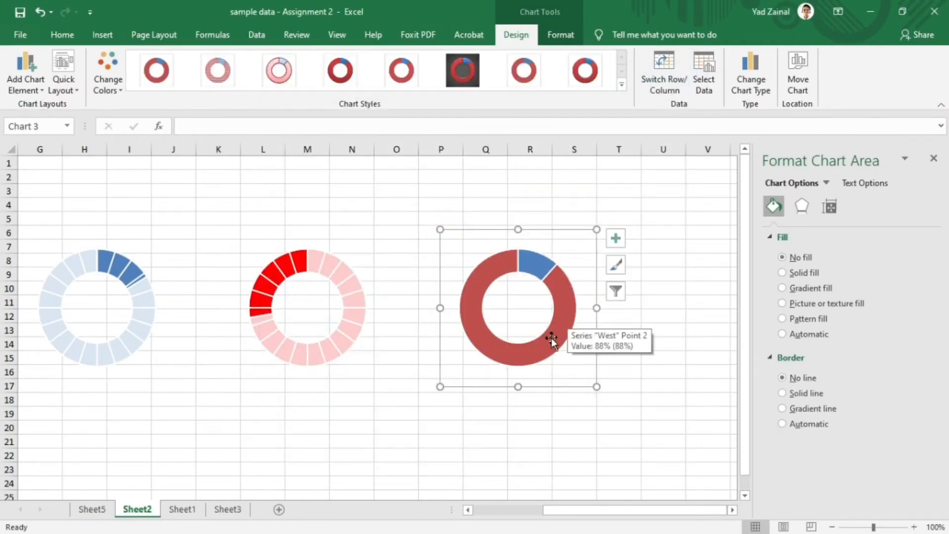
- Set the smaller 12% slice of the West series to no fill
click(535, 262)
click(535, 262)
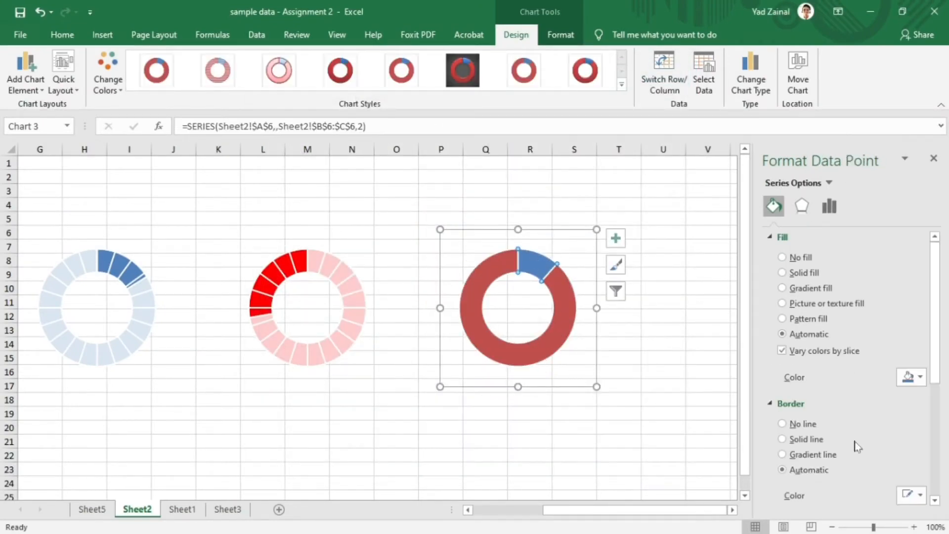
click(801, 263)
- Give the larger West slice a light grey solid fill, make it partly transparent, and close the formatting pane
click(556, 336)
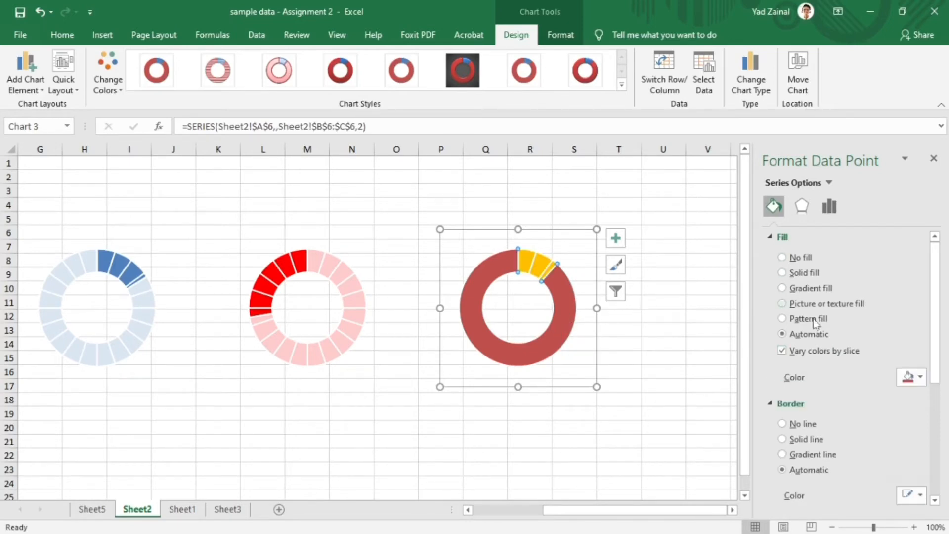
click(797, 272)
click(912, 377)
click(832, 420)
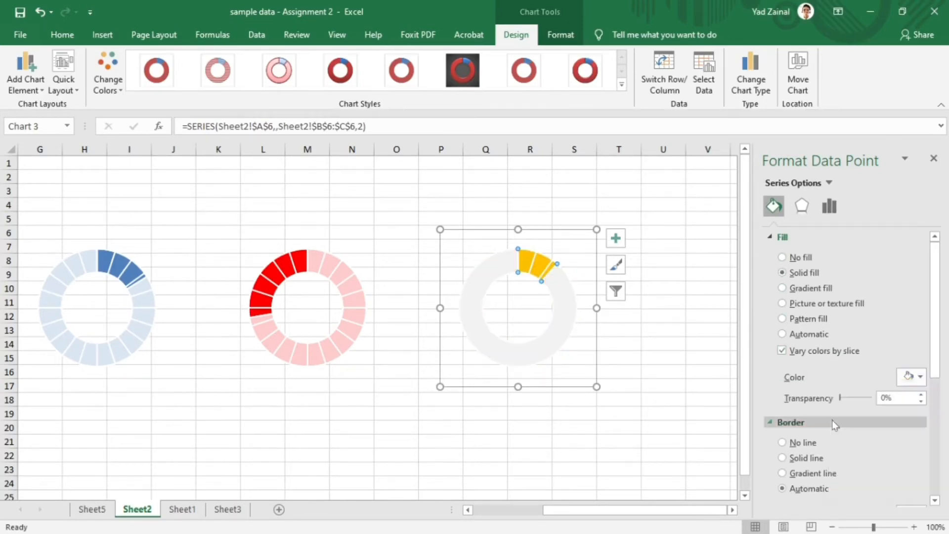
drag(840, 398, 848, 399)
click(933, 158)
- Draw a text box about 5.05 cm wide and 2.36 cm high below the Central doughnut chart
click(102, 35)
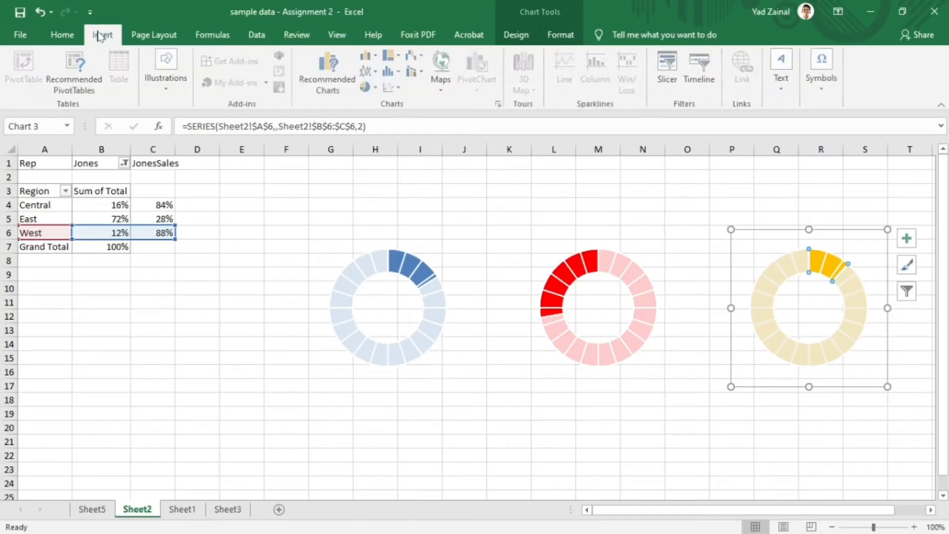
click(365, 426)
click(311, 387)
click(307, 413)
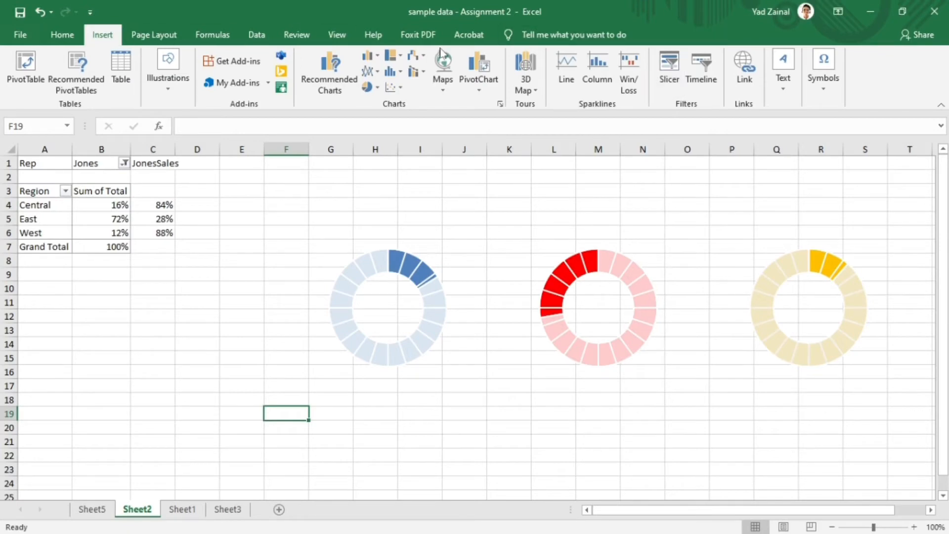
click(784, 91)
click(784, 139)
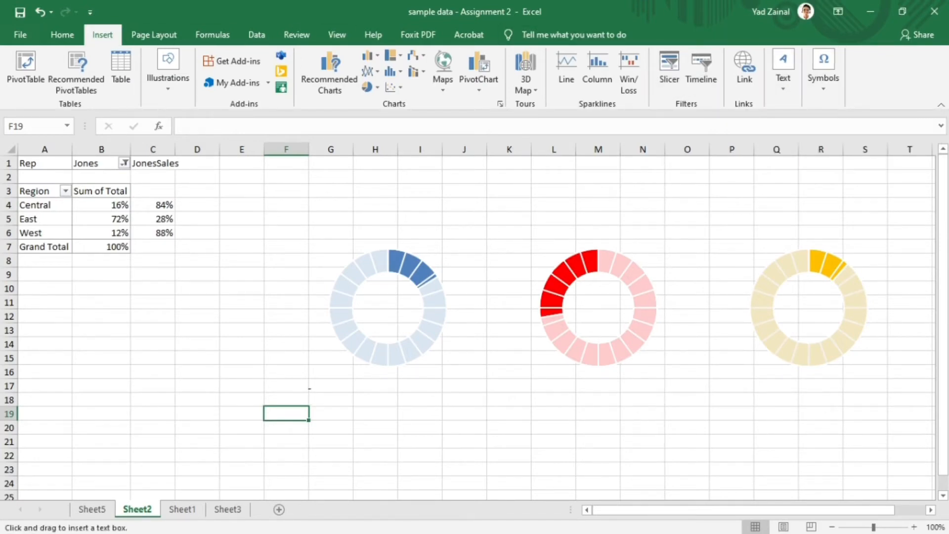
mouse_move(310, 388)
mouse_down()
mouse_move(373, 403)
mouse_move(442, 450)
mouse_up()
- Link the new text box to the Central percentage with the formula =B4
click(220, 126)
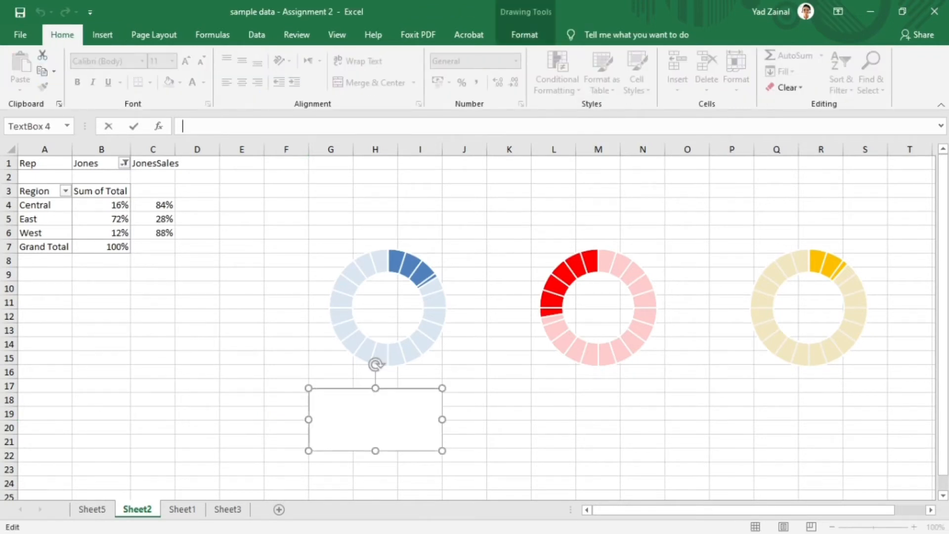
text(=)
click(89, 199)
click(111, 210)
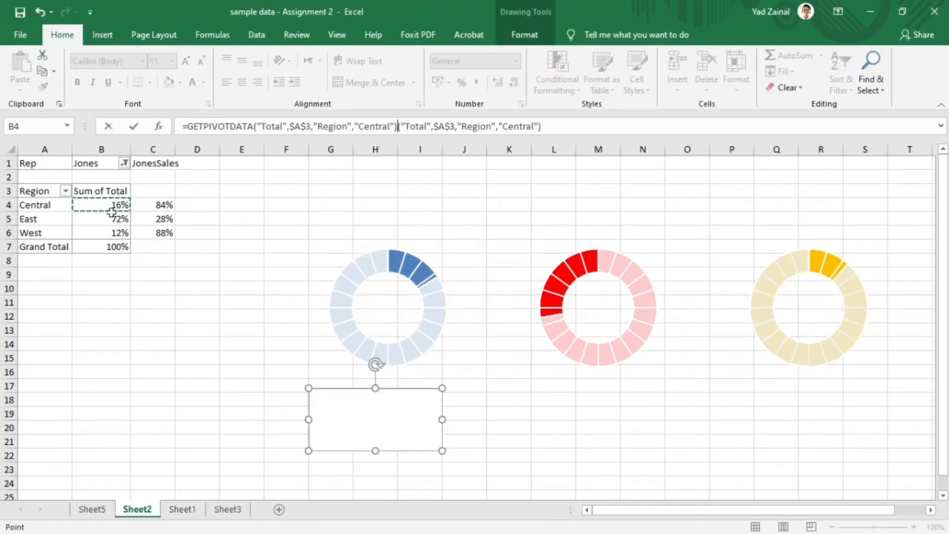
key(ctrl+z)
key(ctrl+z)
drag(542, 127, 187, 127)
text(B4)
key(Return)
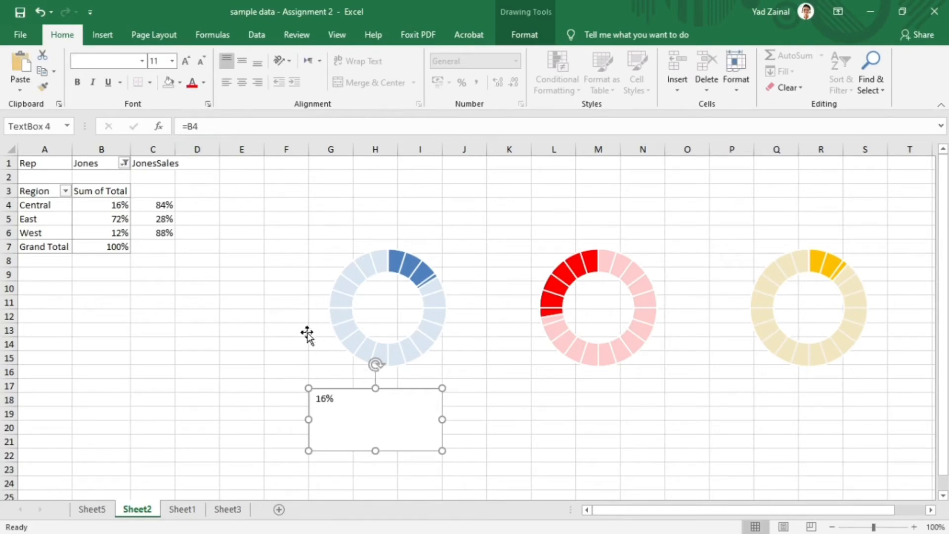
- Make the text box's cell reference absolute so its formula reads =$B$4
click(205, 127)
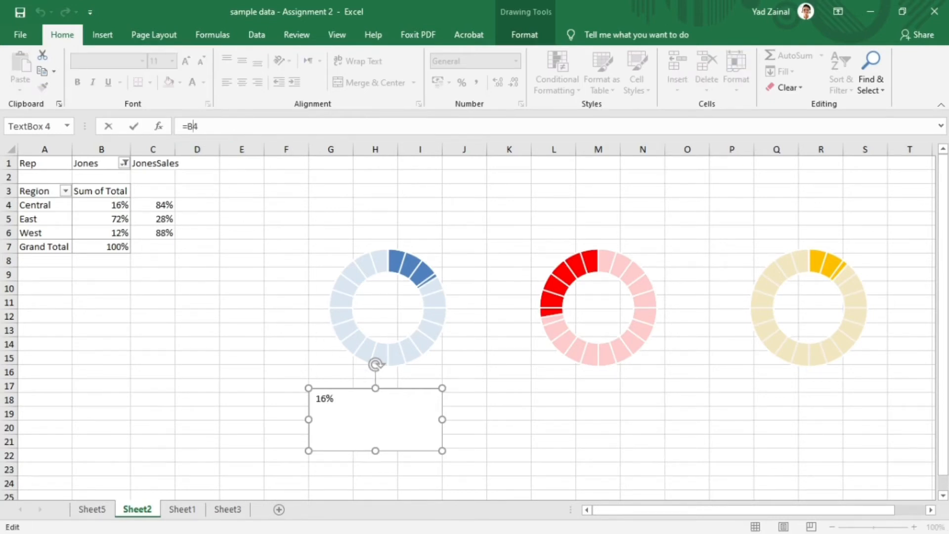
text($B$)
key(Return)
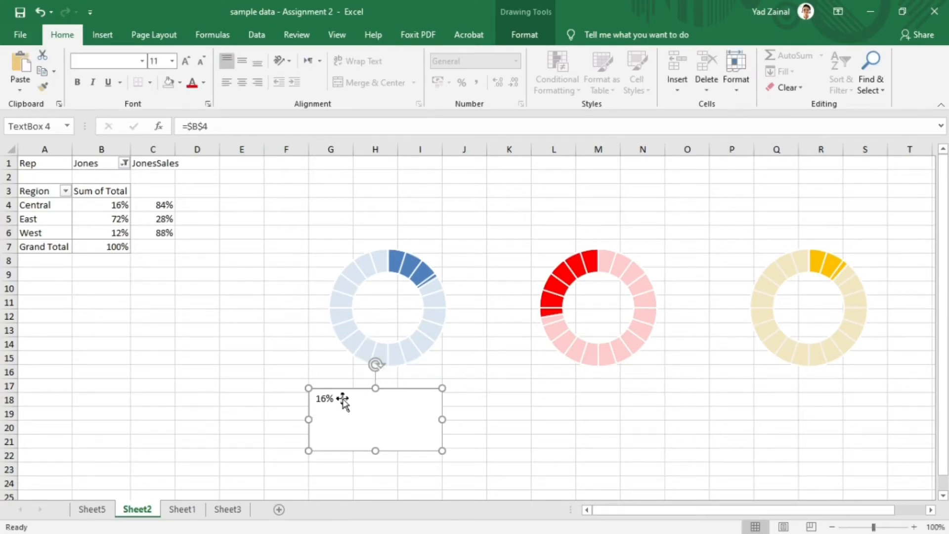
- Set the linked text box's font to Impact and its size to 36
click(141, 61)
scroll(150, 255, down, 8)
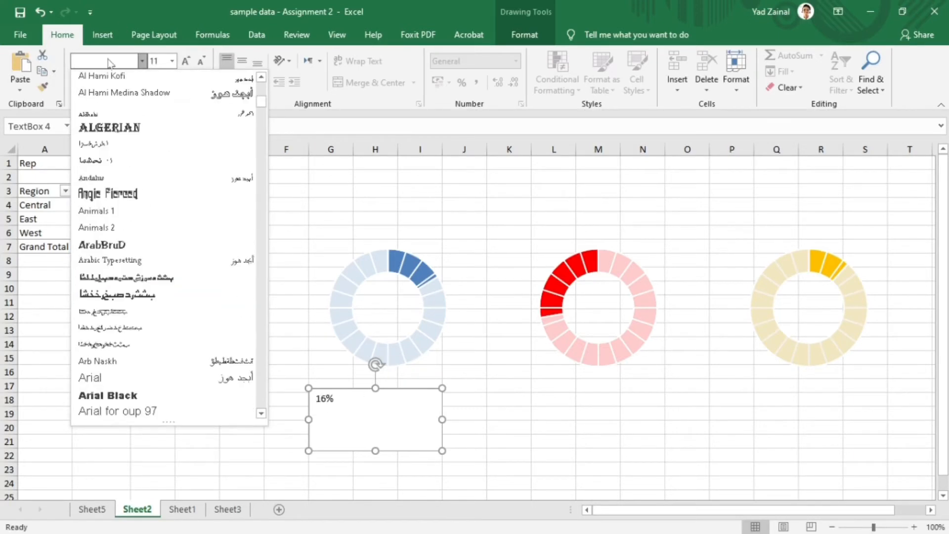
text(Impact)
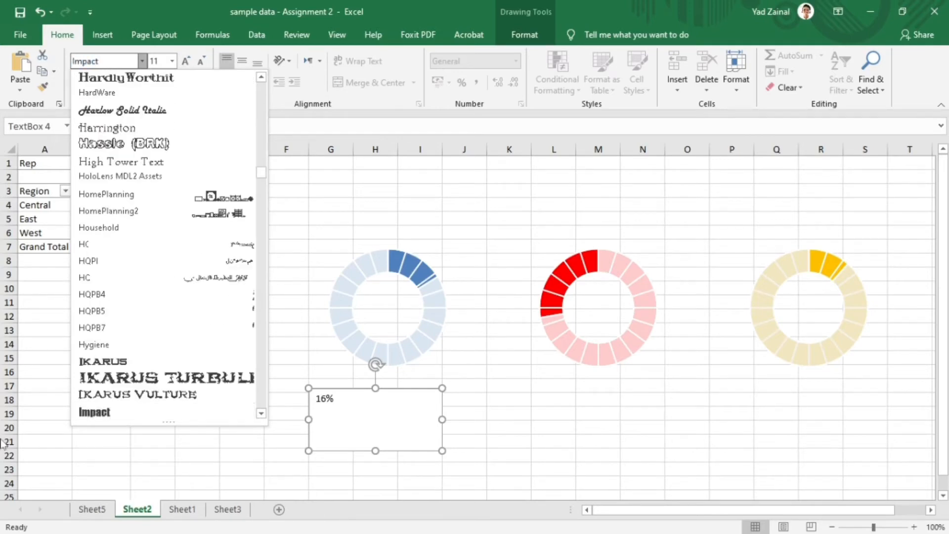
key(Return)
click(172, 61)
click(160, 247)
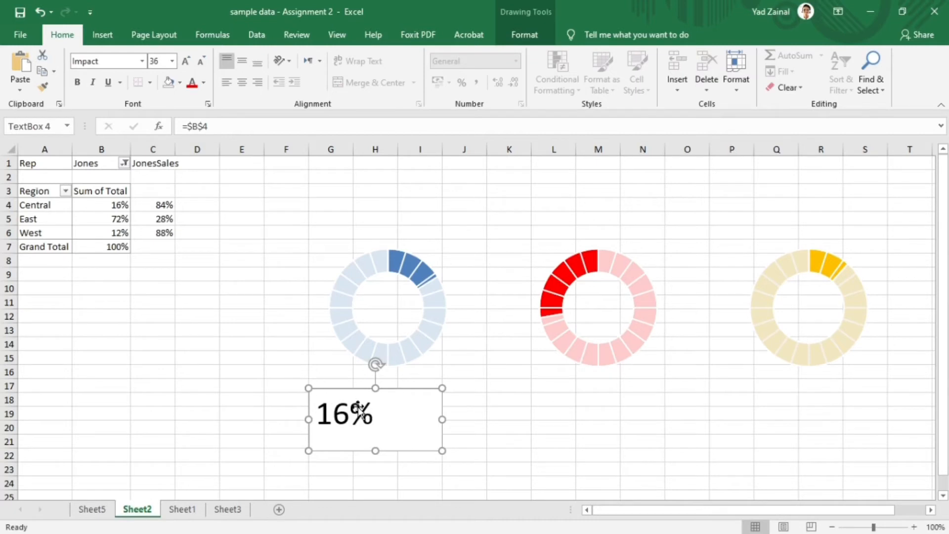
- Select the text in the linked text box, colour it blue and centre it horizontally
click(316, 413)
key(ctrl+a)
click(203, 82)
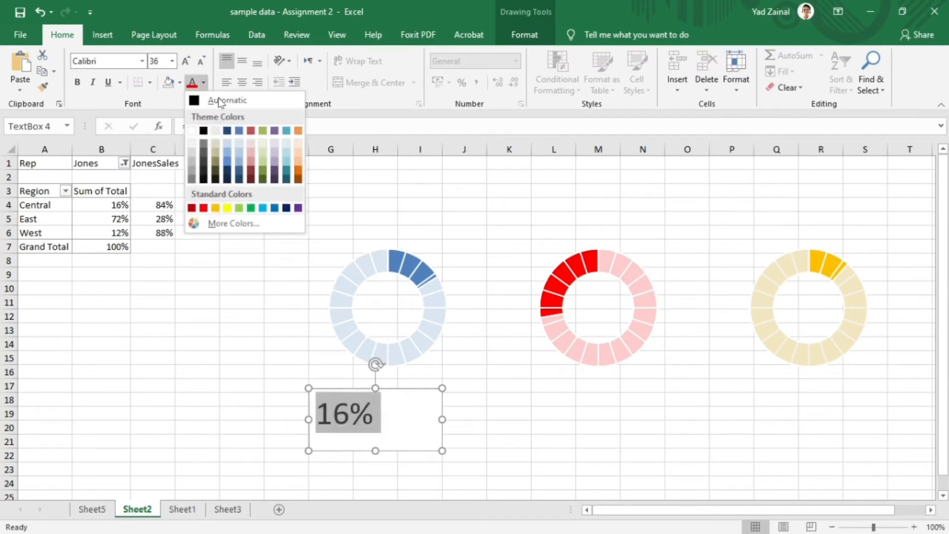
click(273, 206)
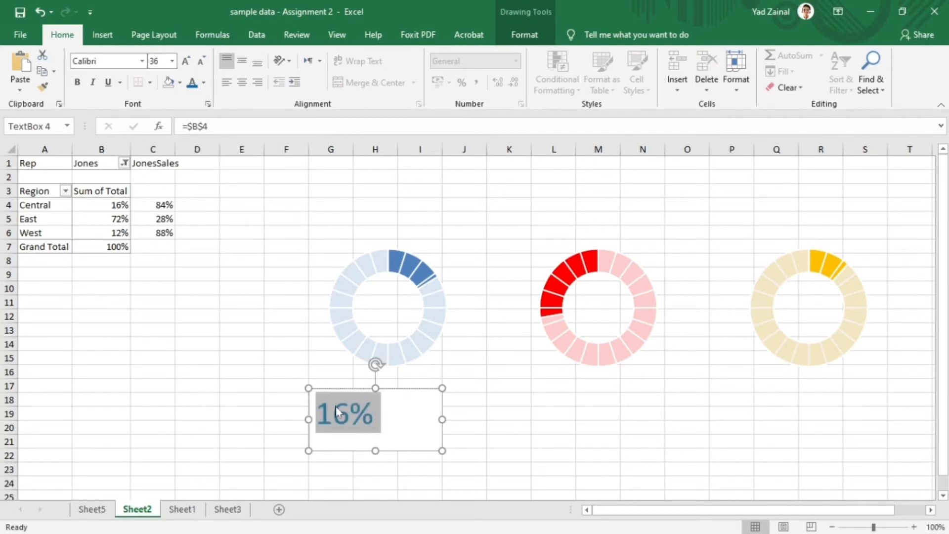
click(530, 36)
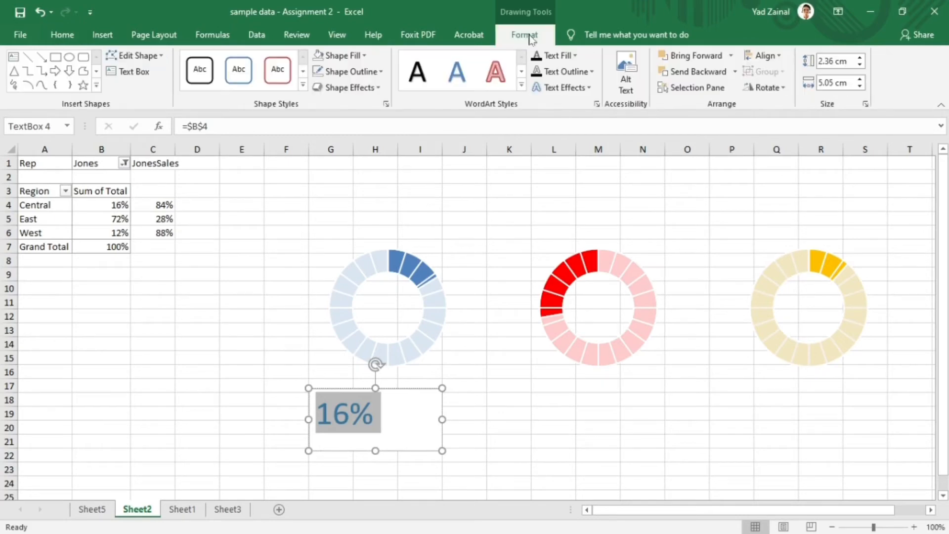
click(63, 36)
click(242, 82)
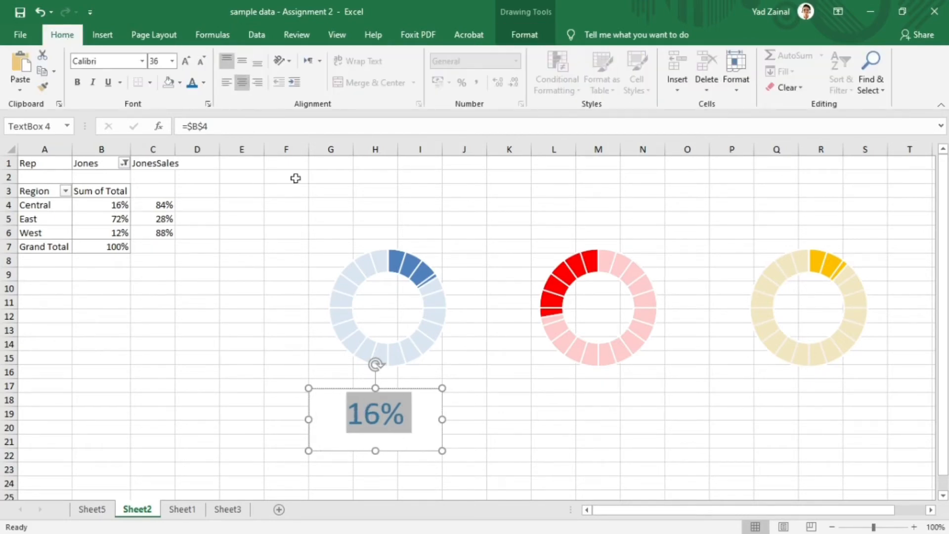
- Apply the Impact font to the selected percentage text
click(141, 61)
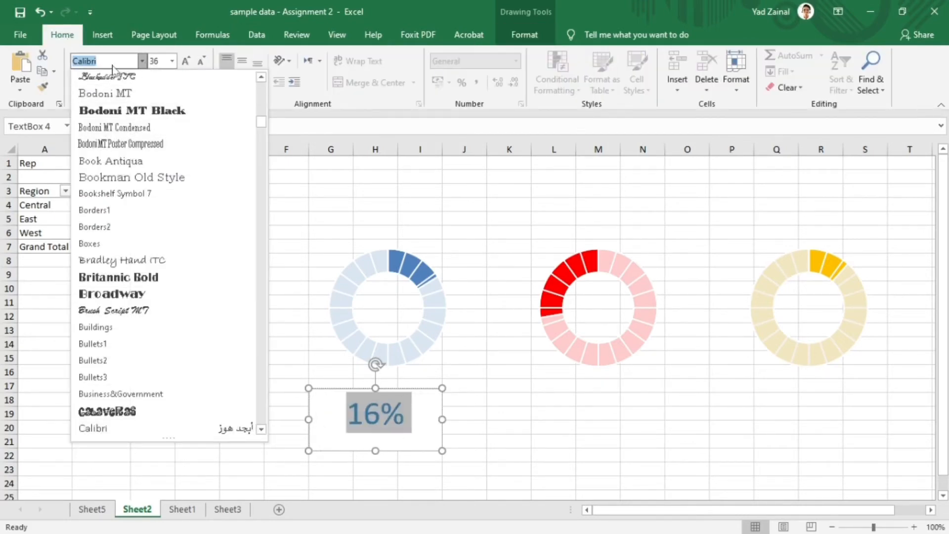
text(Impact)
click(109, 97)
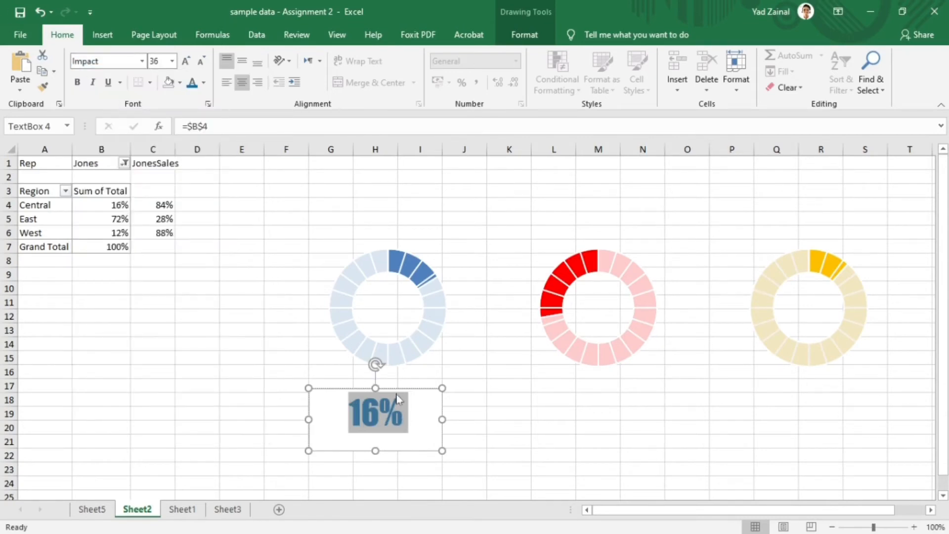
- Remove the Central text box's fill and outline and make the box narrower
click(524, 34)
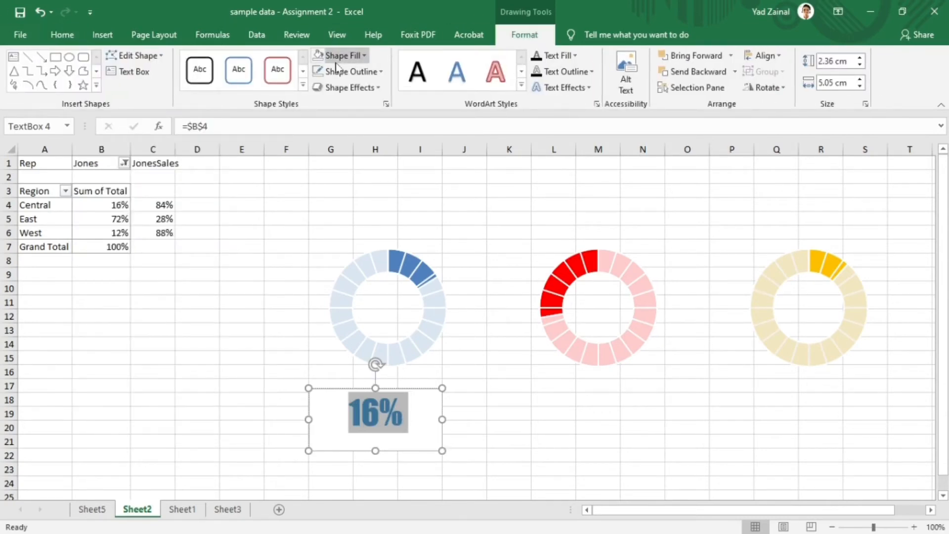
click(365, 55)
click(372, 71)
click(354, 211)
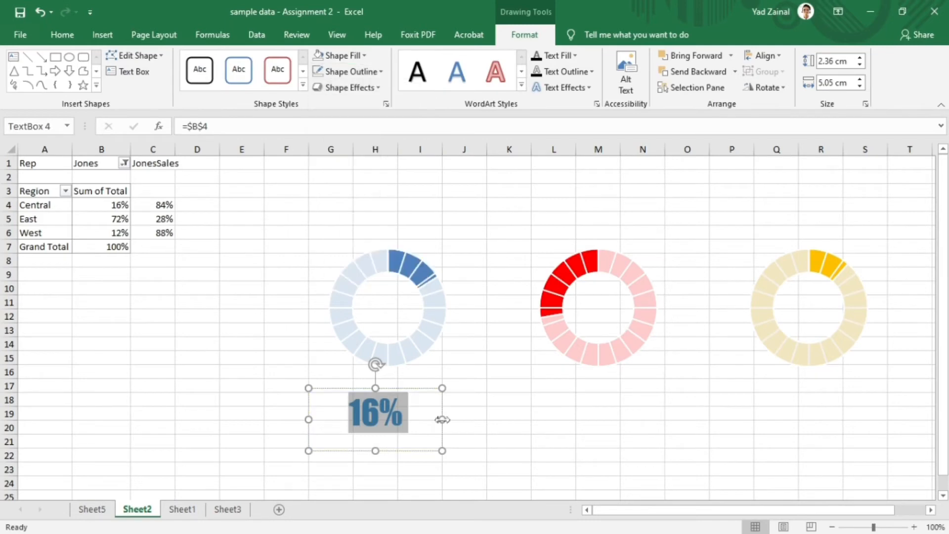
drag(443, 419, 824, 399)
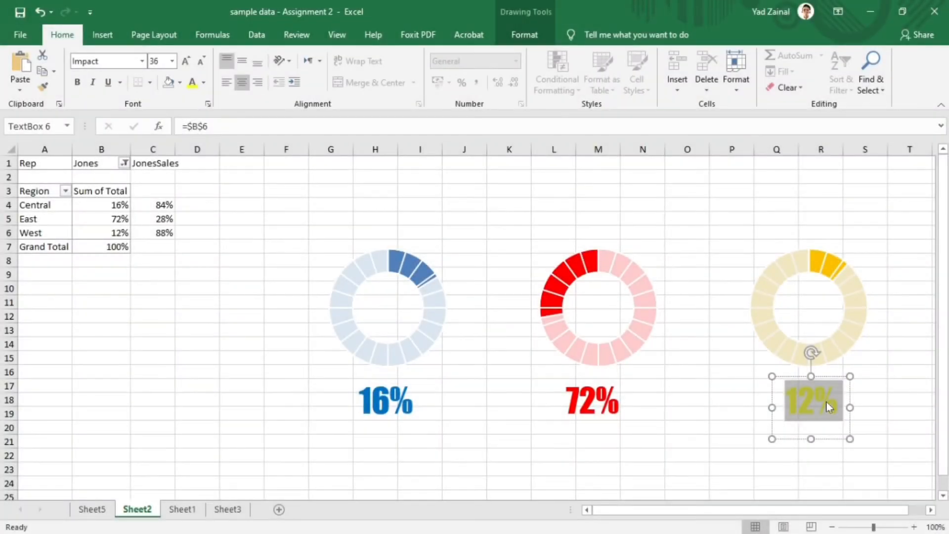
- Move the 16% label into the centre of the Central doughnut and the 72% label into the East doughnut
click(655, 321)
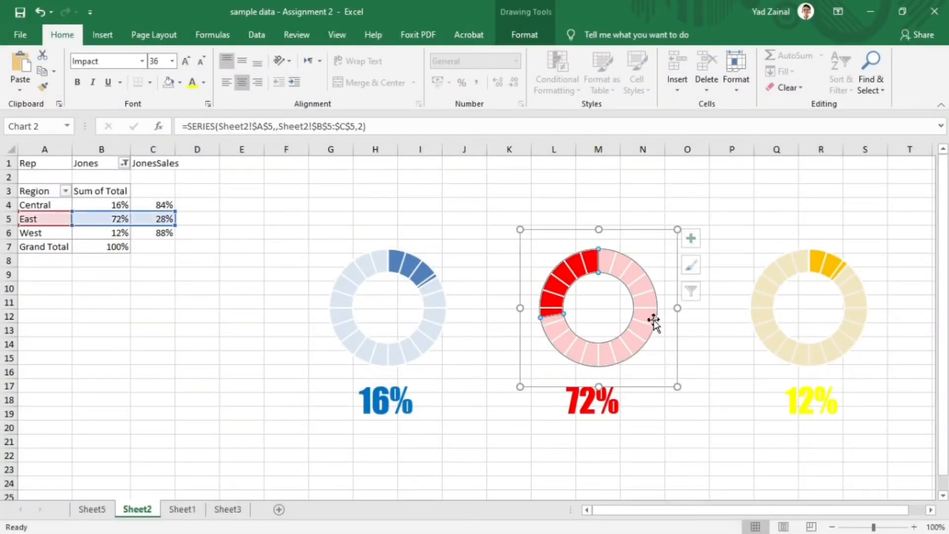
click(738, 390)
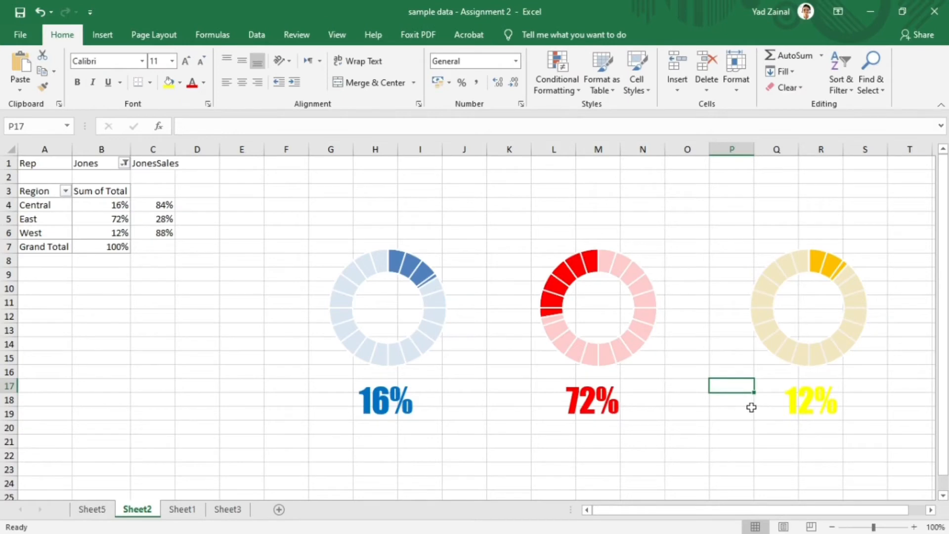
mouse_move(385, 402)
mouse_down()
mouse_move(387, 303)
mouse_move(387, 312)
mouse_up()
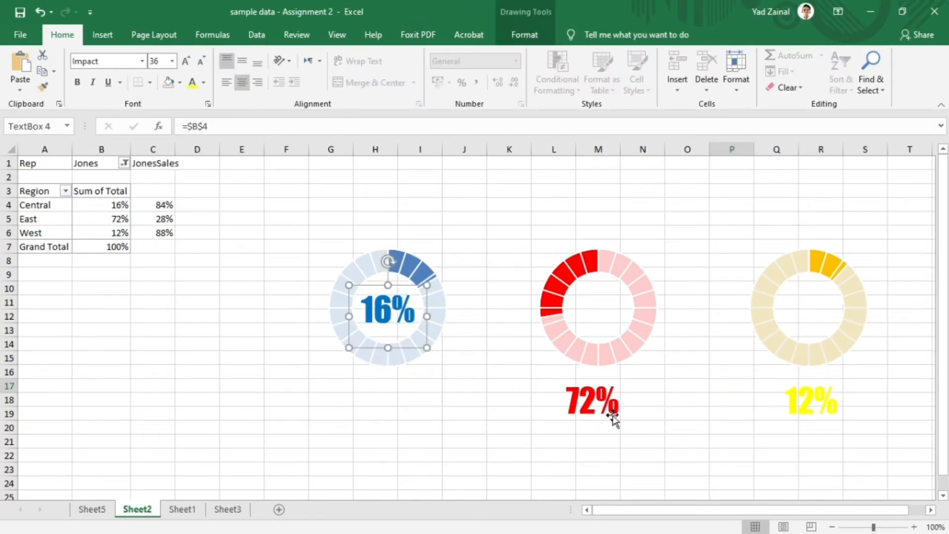
drag(615, 419, 610, 320)
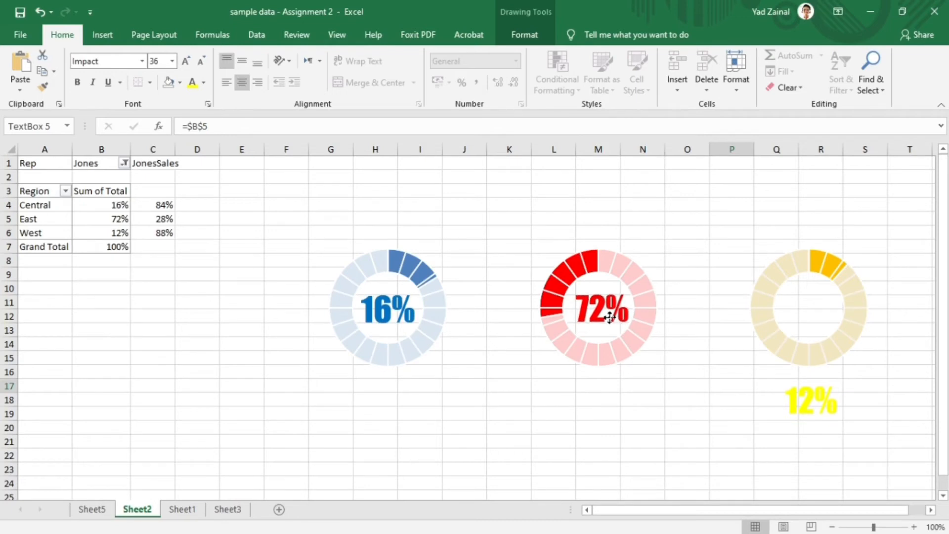
- Move the 12% label into the centre of the West doughnut and filter the PivotTable back to the original sales rep
drag(812, 394, 811, 304)
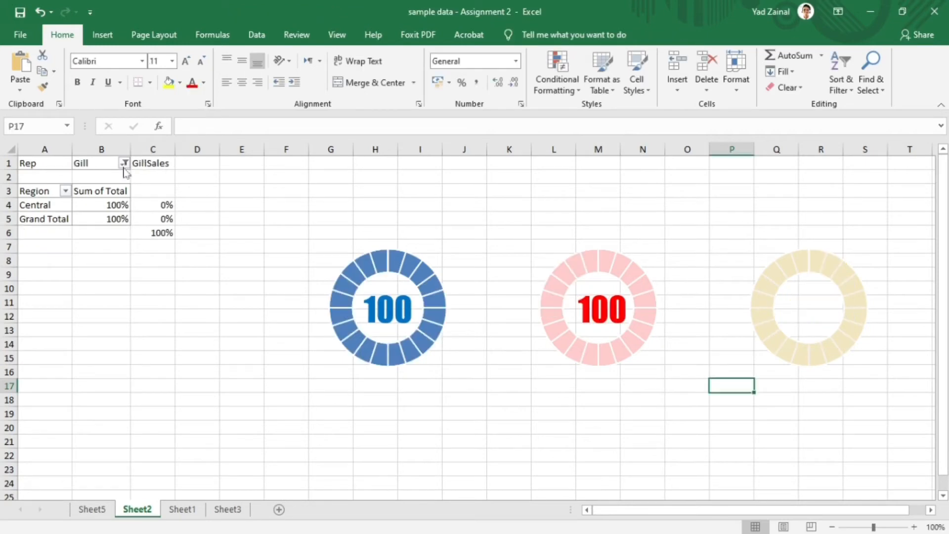
click(123, 163)
click(32, 257)
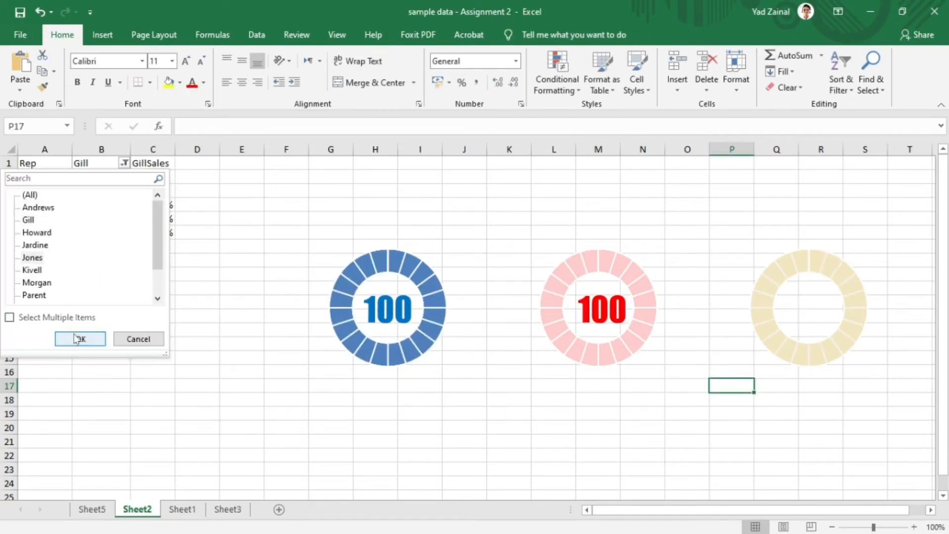
click(75, 338)
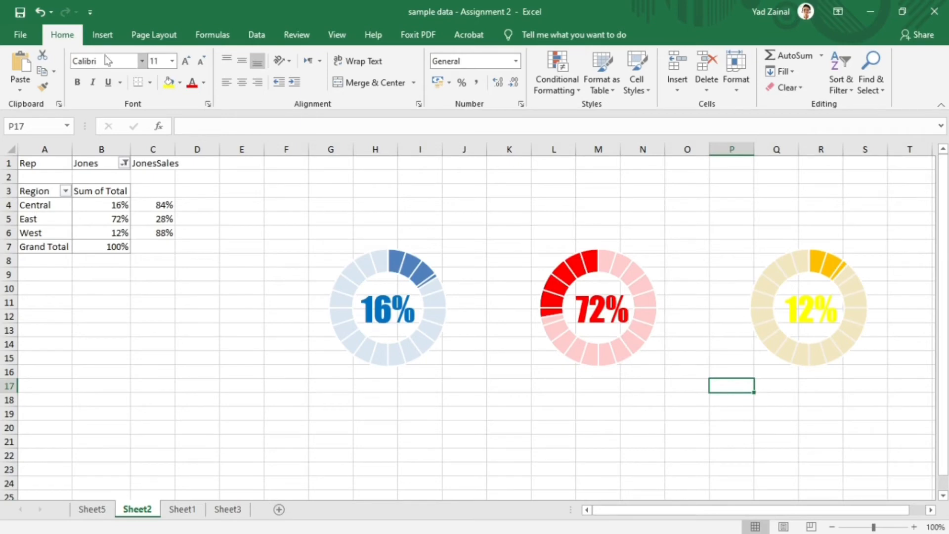
- Insert a text box beneath the Central doughnut and link it to the region name in cell A4
click(102, 34)
click(310, 401)
click(783, 69)
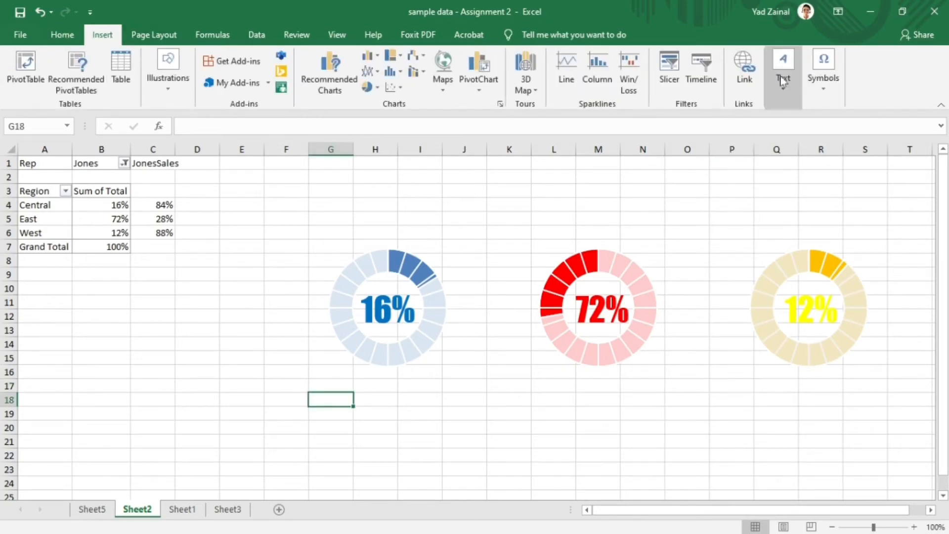
click(777, 123)
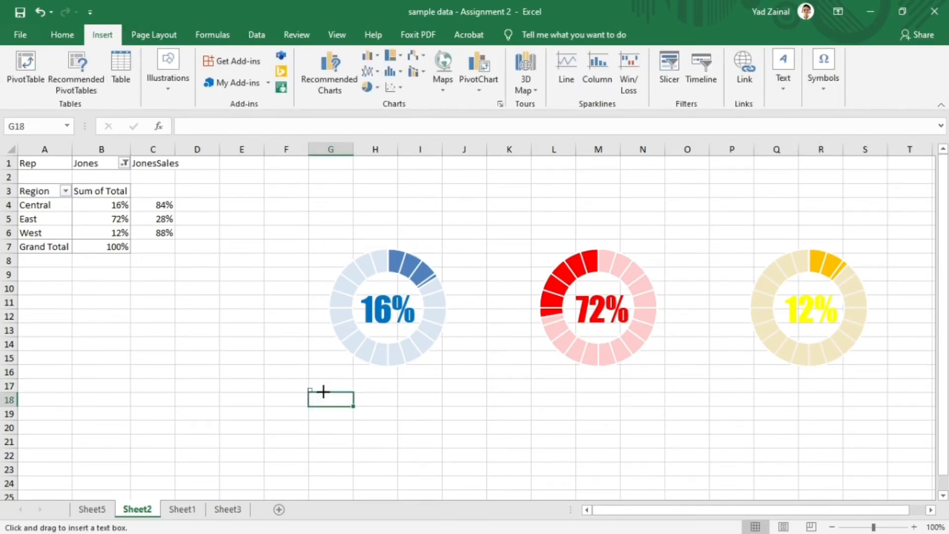
drag(308, 388, 442, 423)
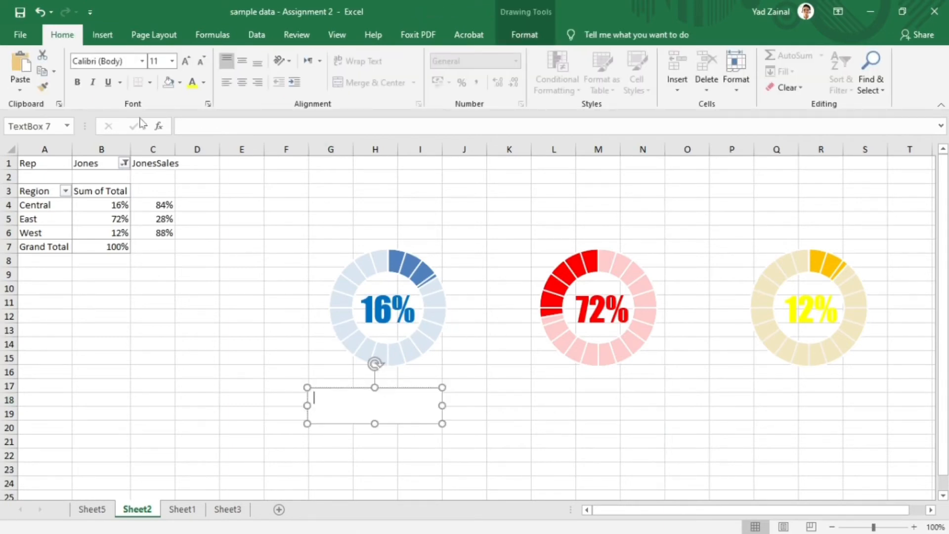
click(193, 126)
text(=)
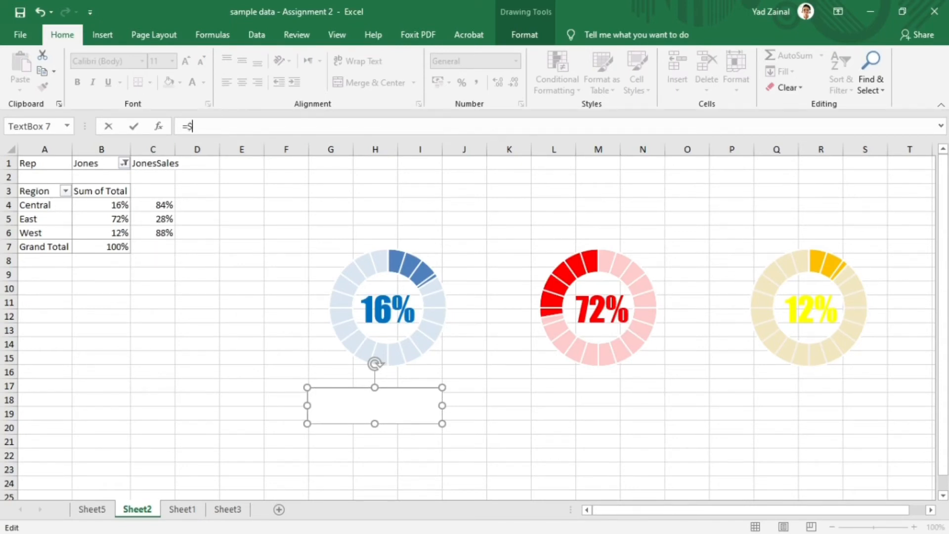
key(Return)
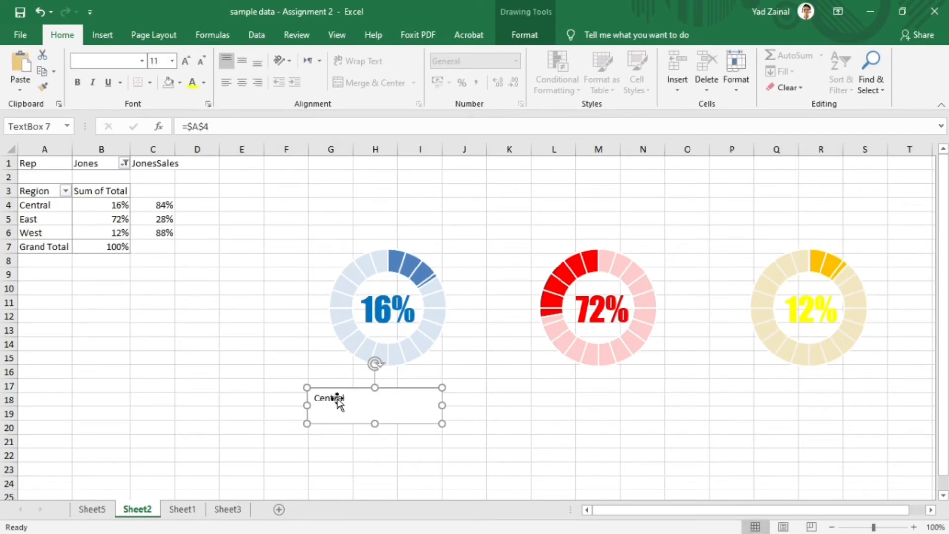
- Remove the fill and outline from the Central region-name text box
click(520, 32)
click(343, 55)
click(341, 195)
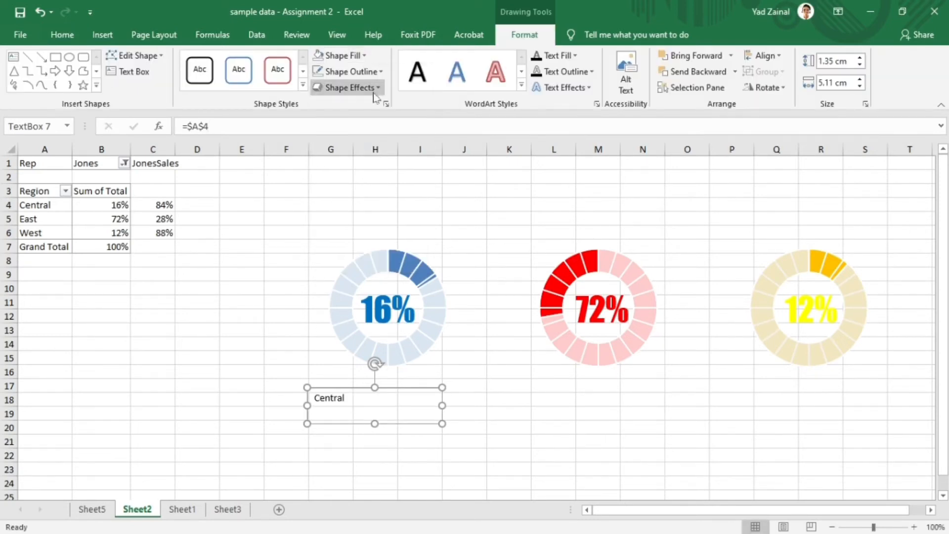
click(351, 71)
click(352, 210)
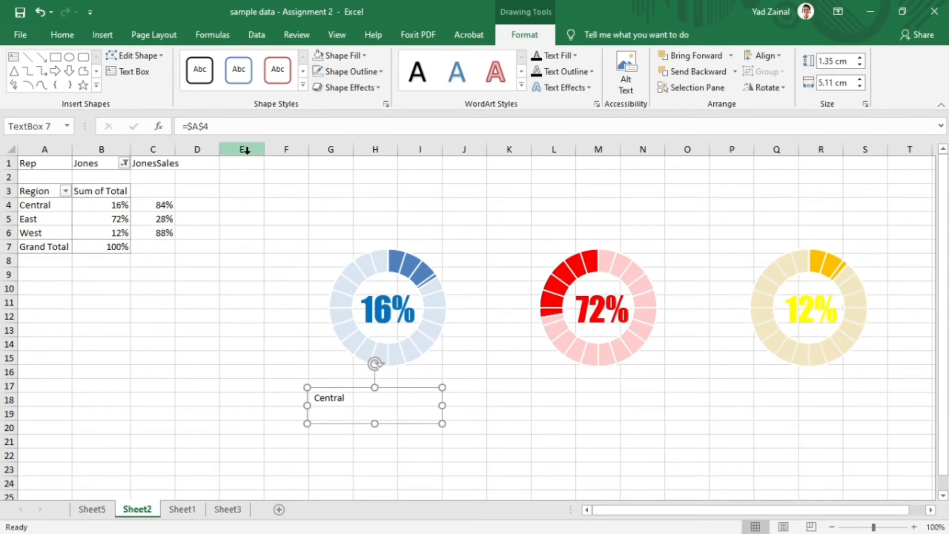
- Set the Central region-name text to Arial at size 20
click(62, 35)
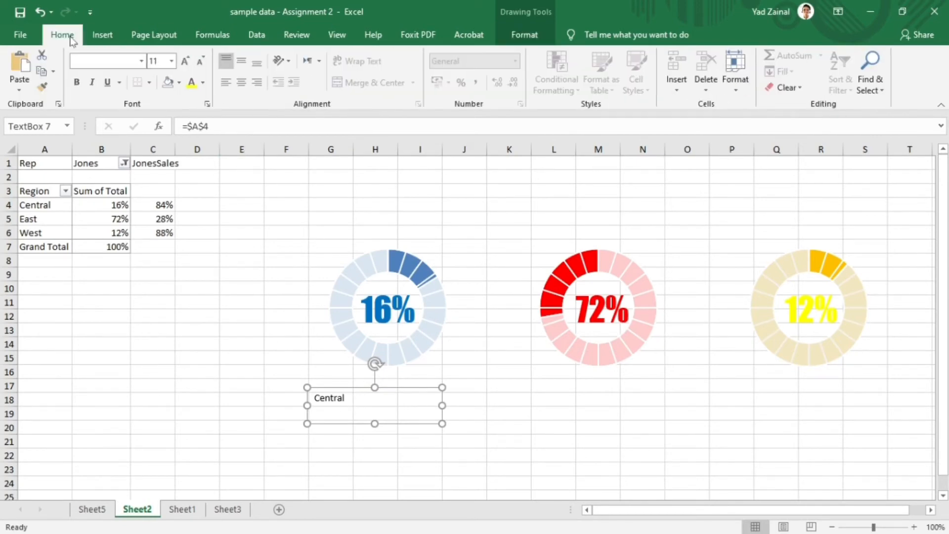
click(314, 398)
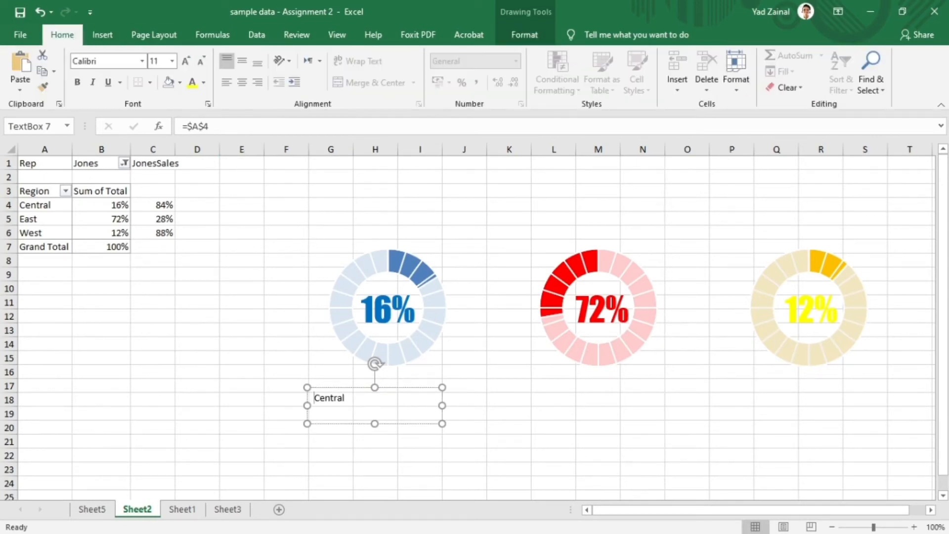
double_click(338, 399)
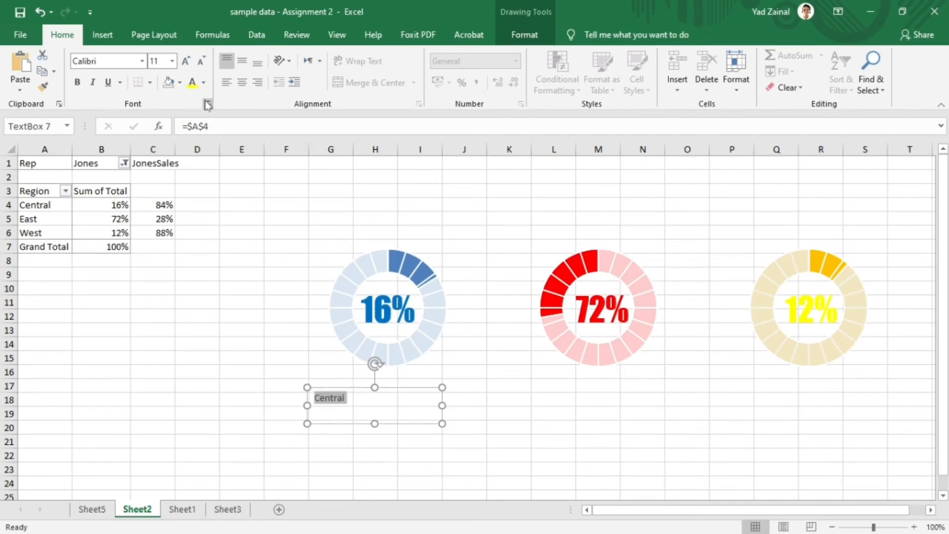
click(143, 62)
text(Arial)
key(Return)
click(172, 61)
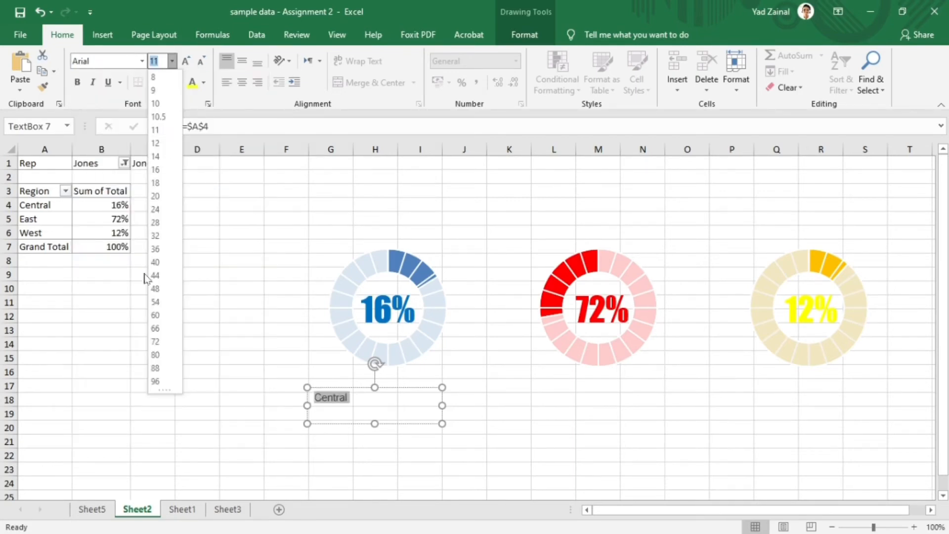
click(170, 207)
- Colour the Central region-name text blue and centre it vertically and horizontally in its box
click(204, 83)
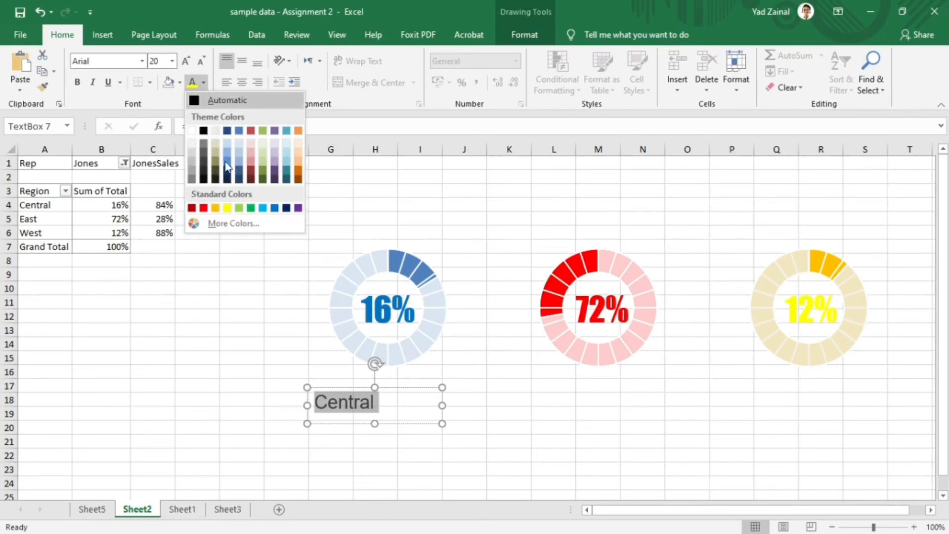
click(270, 206)
click(241, 61)
click(247, 88)
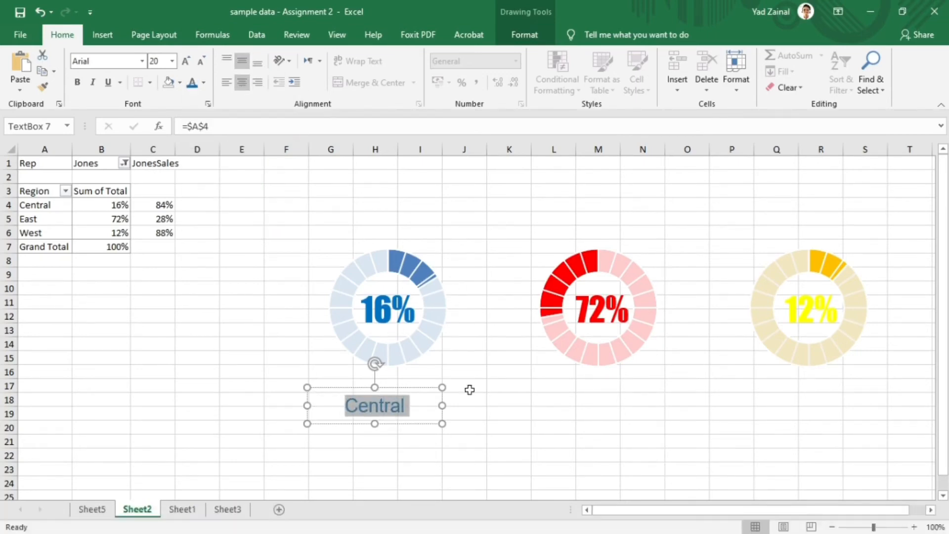
- Copy the Central region-name label beneath the East and West doughnuts
drag(388, 402, 833, 409)
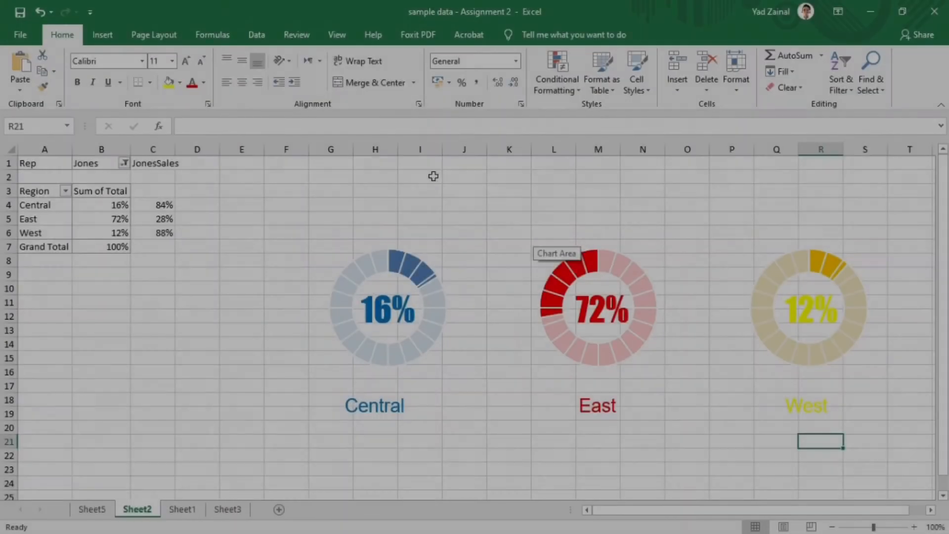
- Draw a wide title text box above the three doughnuts
click(103, 35)
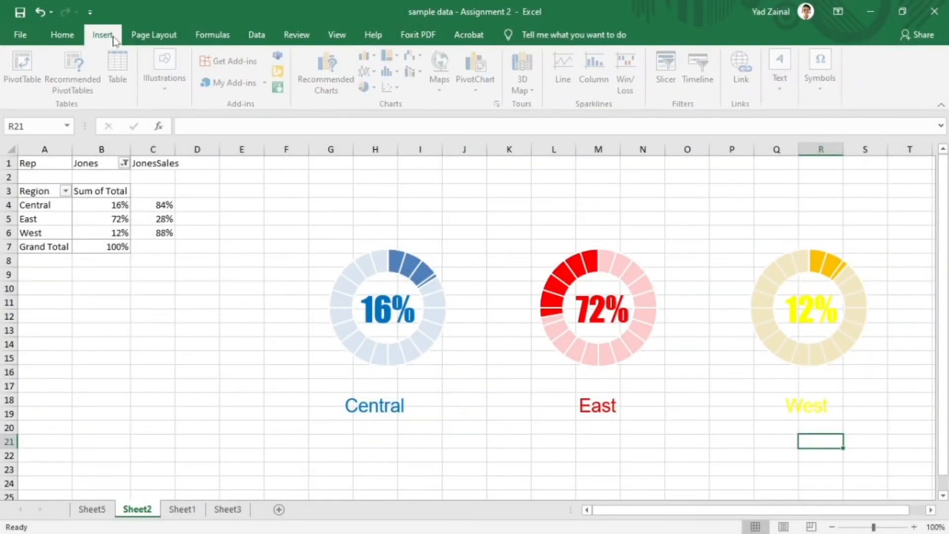
click(783, 69)
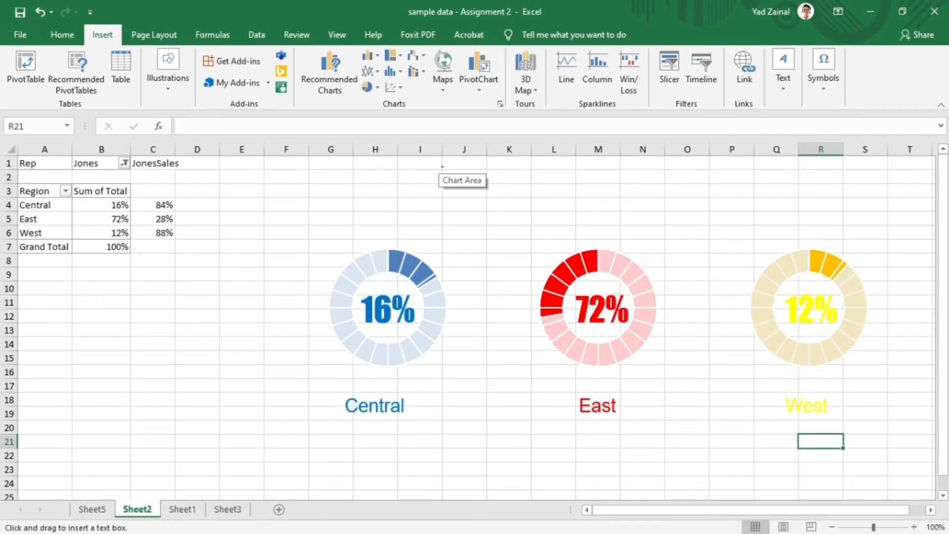
mouse_move(396, 169)
mouse_down()
mouse_move(758, 231)
mouse_move(795, 224)
mouse_move(744, 227)
mouse_move(757, 225)
mouse_move(576, 199)
mouse_move(551, 212)
mouse_move(797, 224)
mouse_up()
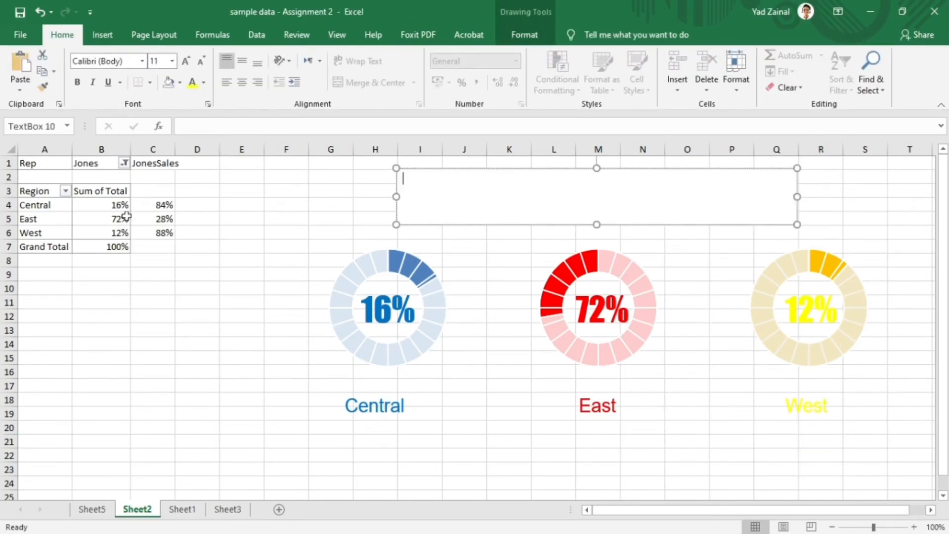
- Allow multiple items in the PivotTable's Rep filter and add the first listed rep to the selection
click(125, 163)
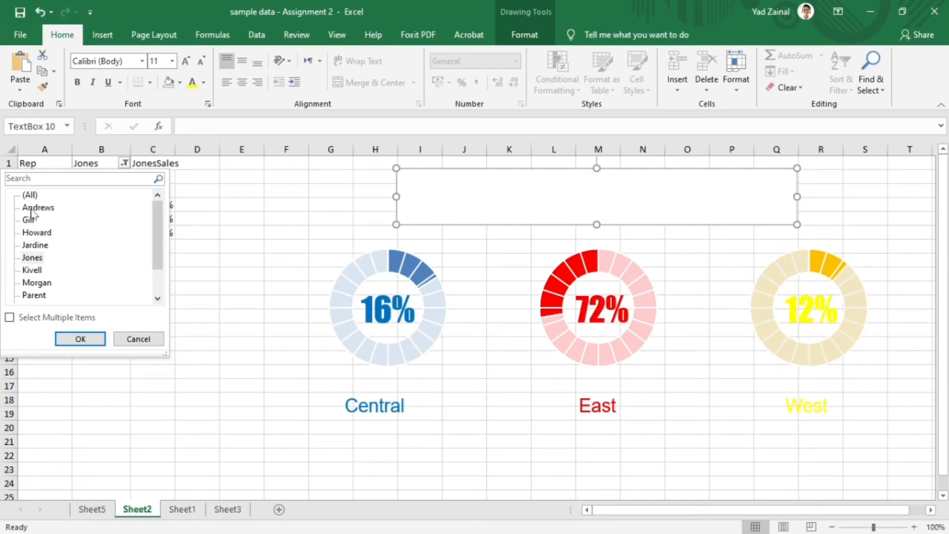
click(9, 317)
click(43, 212)
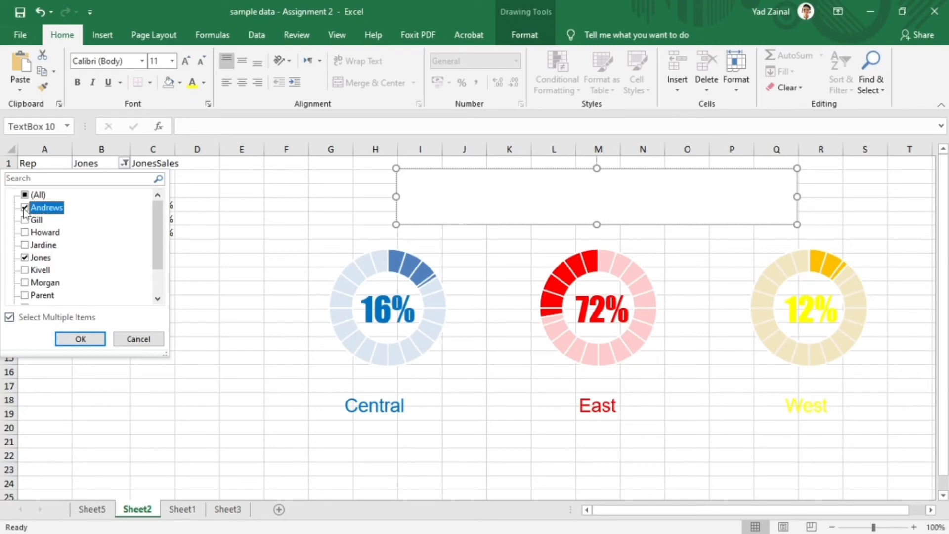
click(88, 338)
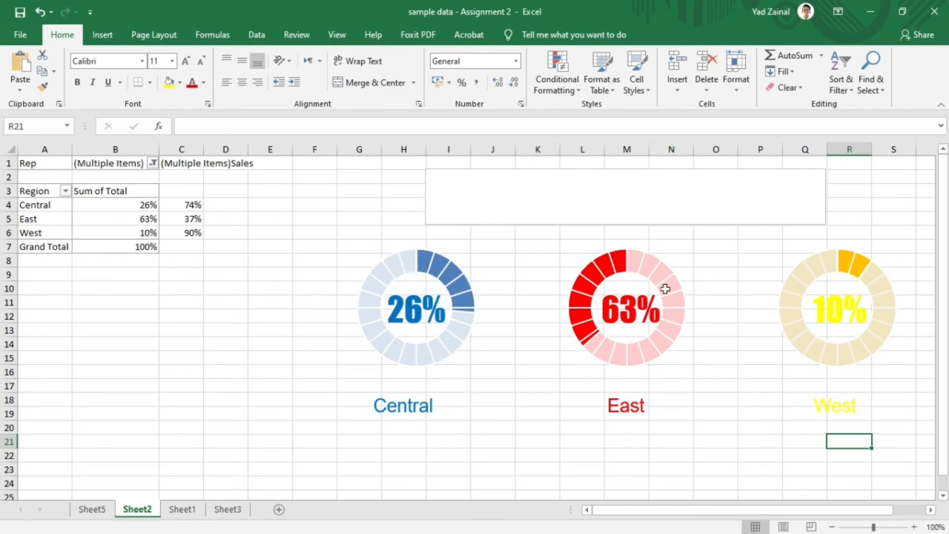
- Link the title text box to cell C1, with its text centred at size 18
click(434, 184)
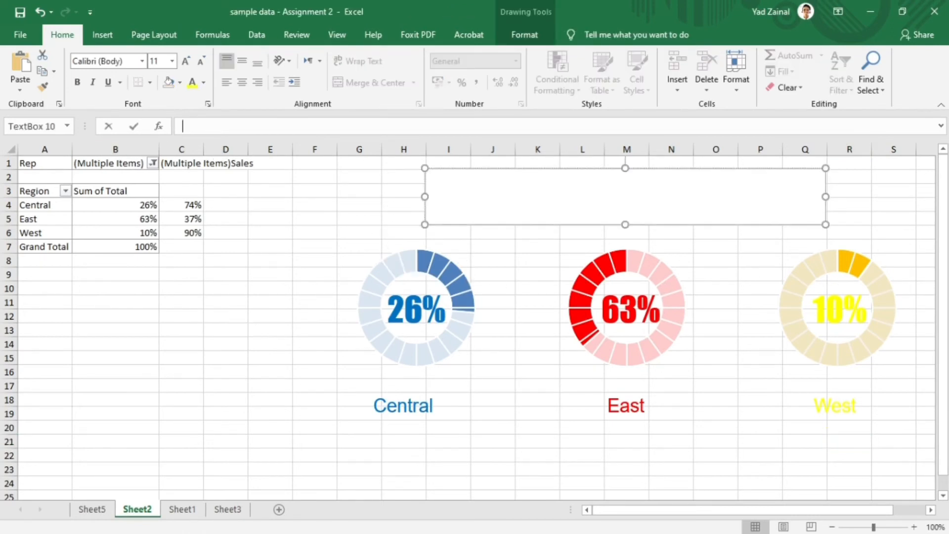
text(=)
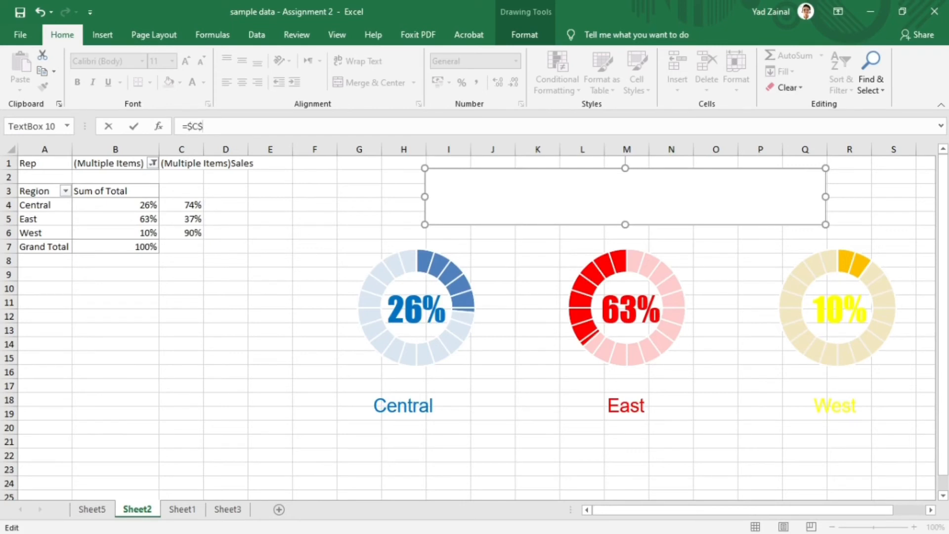
key(Return)
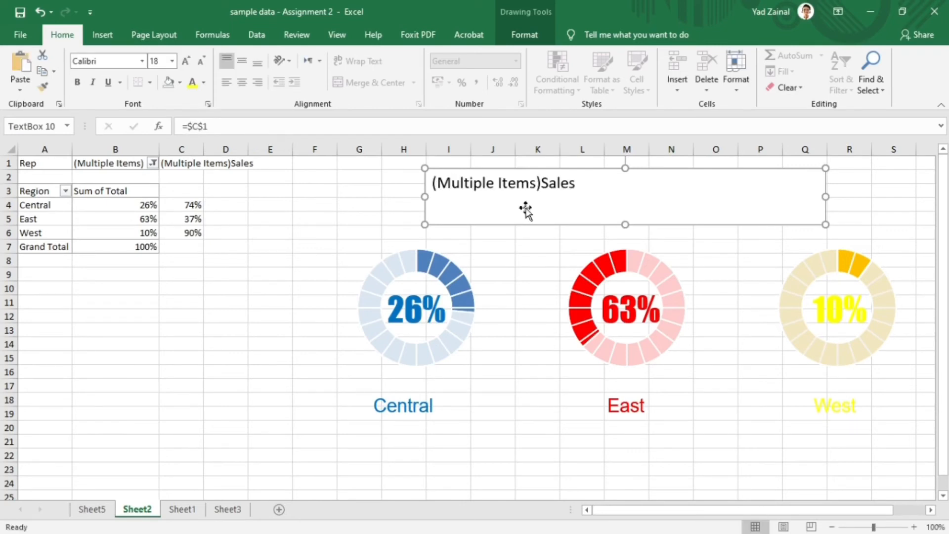
click(242, 82)
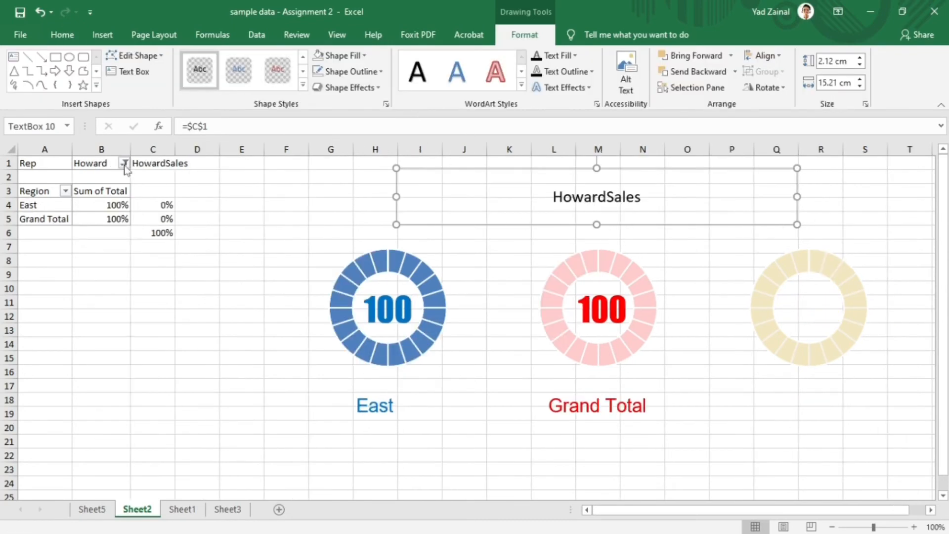
- Set the PivotTable's Rep filter to only the rep used originally for the charts
click(124, 163)
click(37, 258)
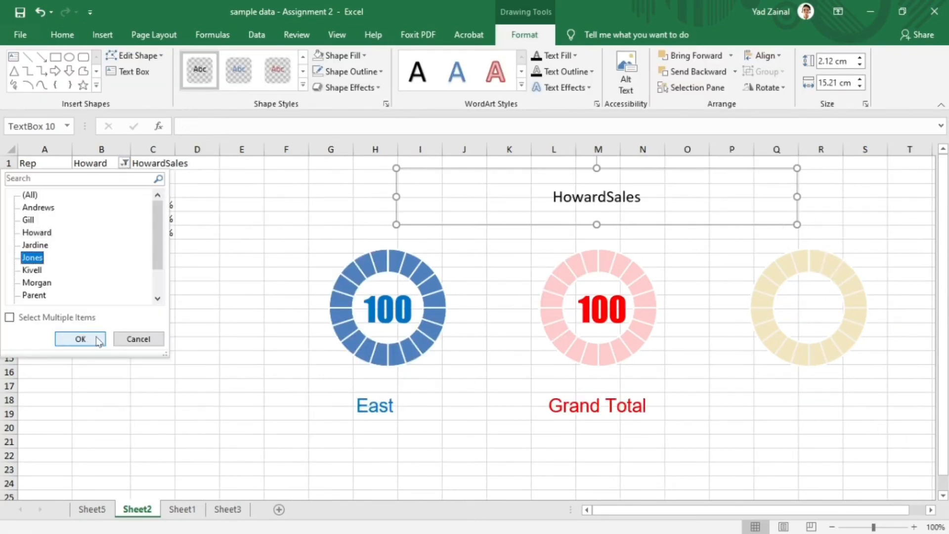
click(80, 338)
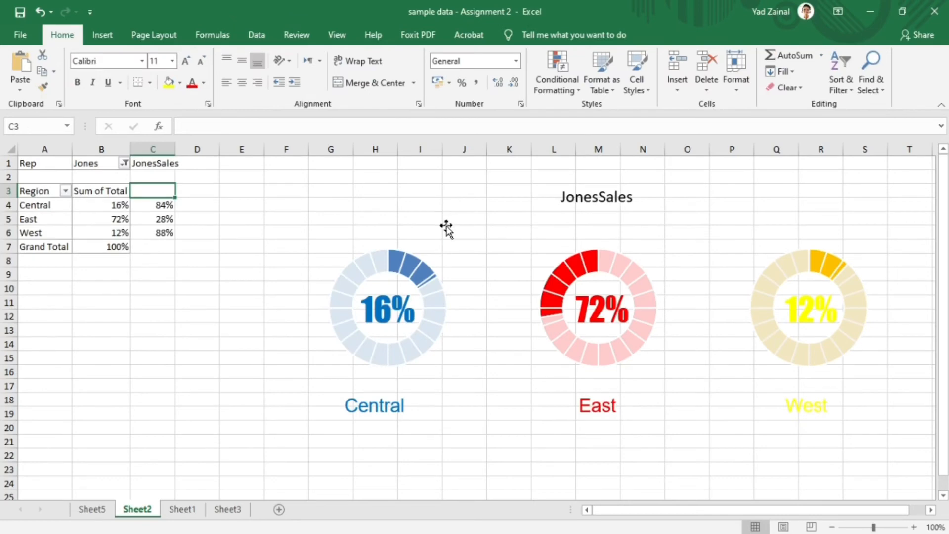
- Insert a slicer for the PivotTable's Rep field
click(109, 218)
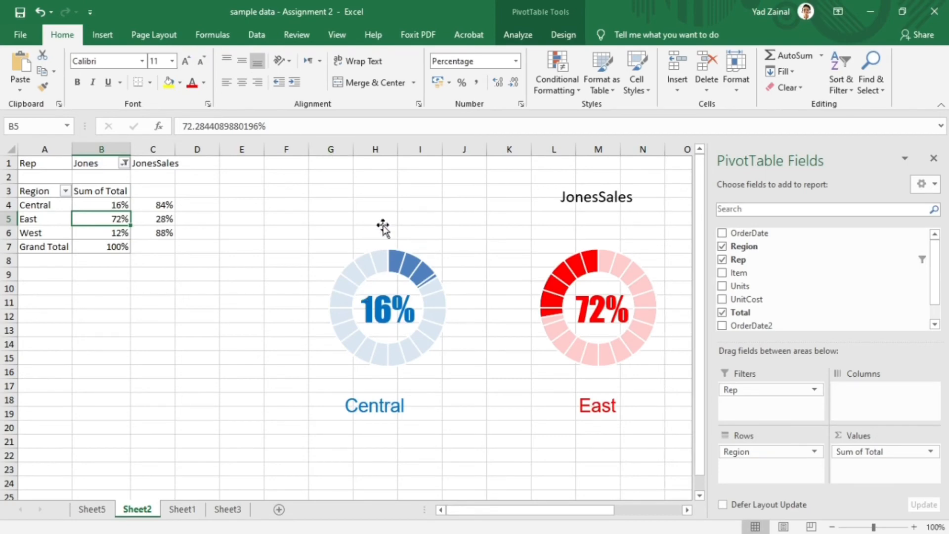
click(519, 33)
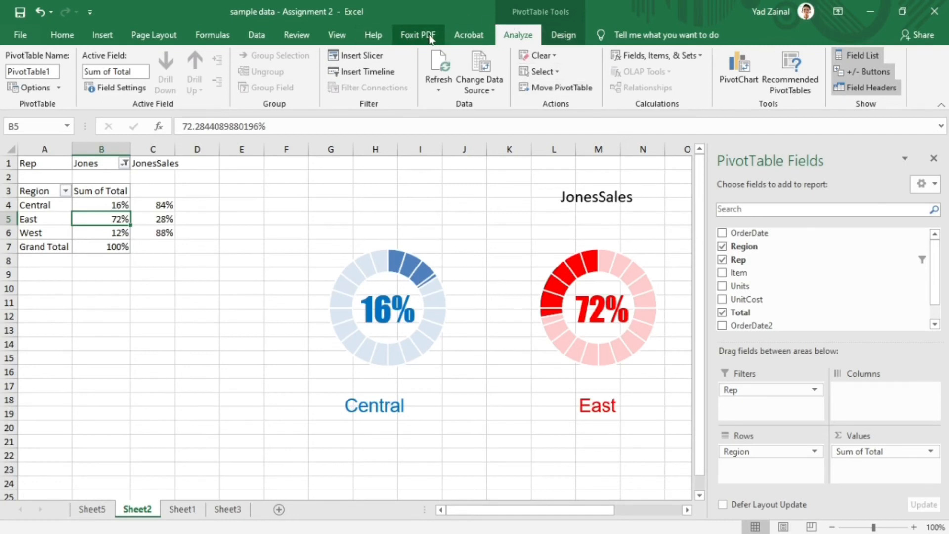
click(469, 42)
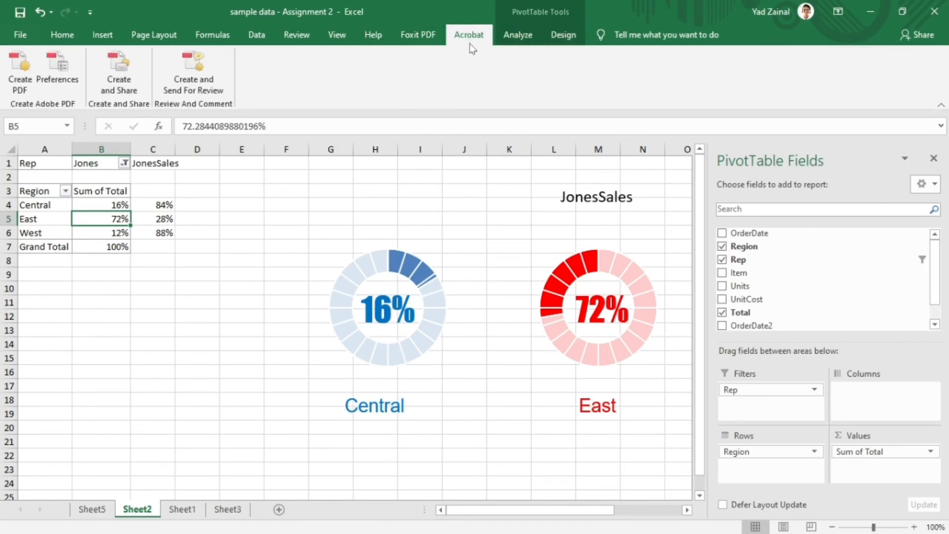
click(518, 36)
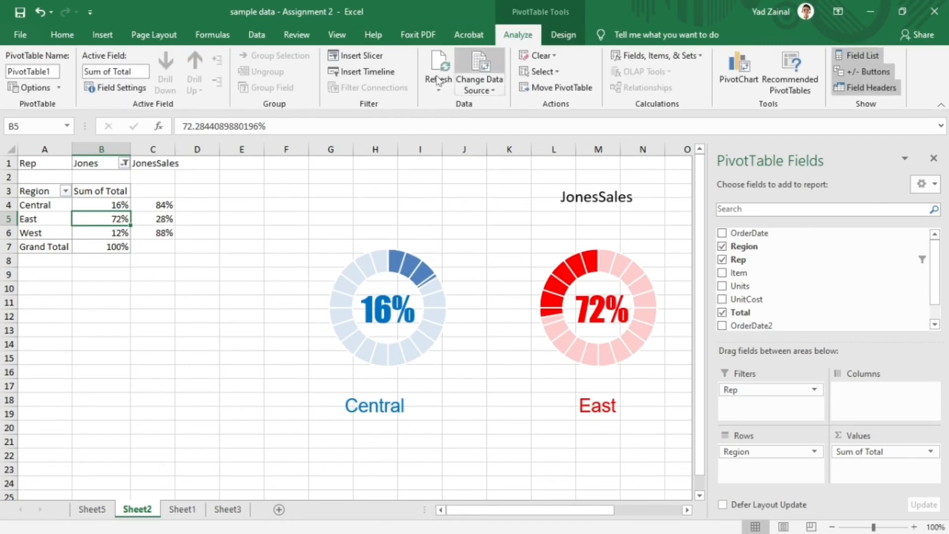
click(381, 57)
click(440, 166)
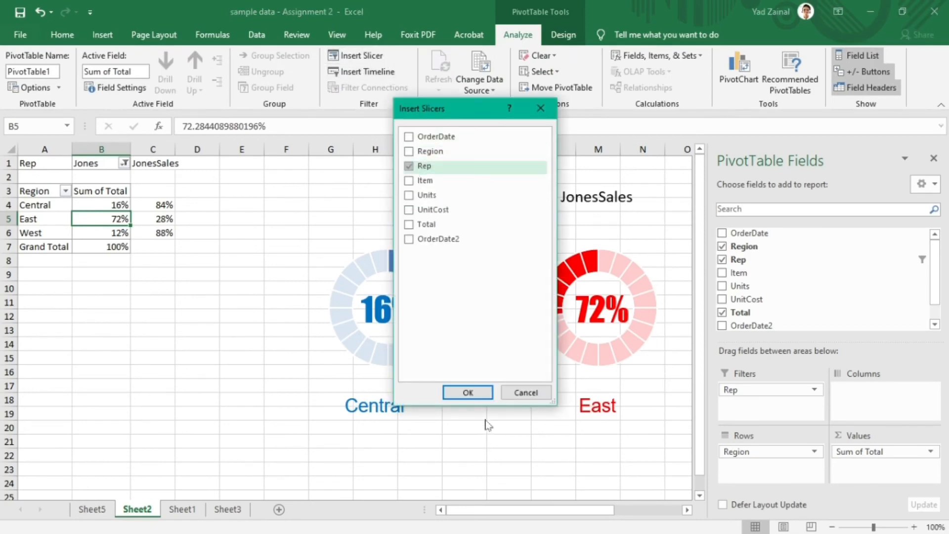
click(467, 392)
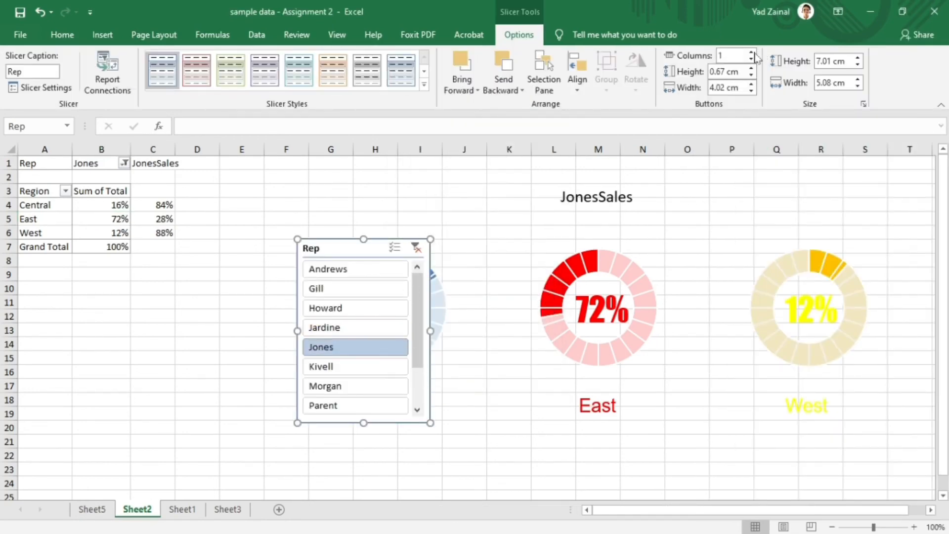
- Arrange the Rep slicer's buttons in 3 columns and resize the slicer to about 6.88 cm wide by 4 cm high
click(753, 53)
click(753, 53)
drag(429, 329, 478, 328)
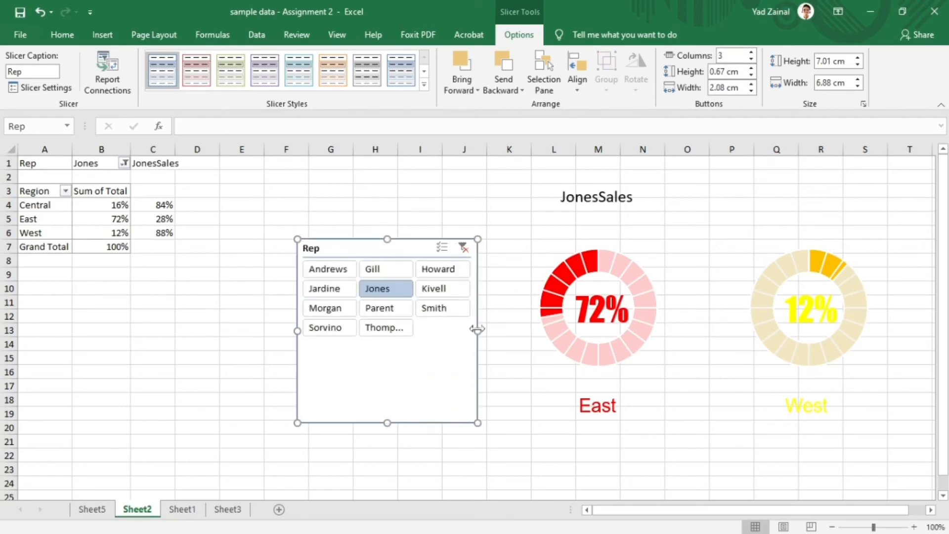
drag(388, 422, 387, 345)
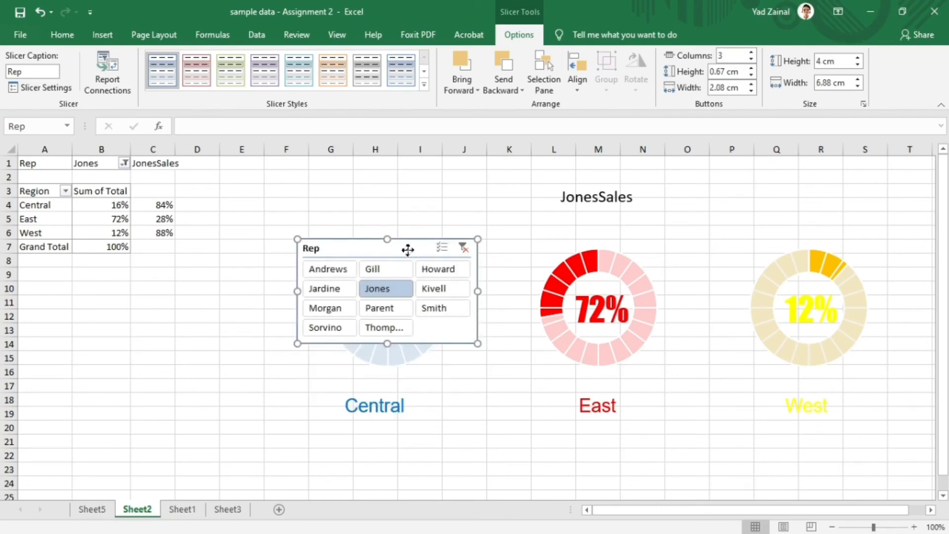
- Shrink the Rep slicer to about 5.93 by 3.33 cm and place it below the charts, between the Central and East labels
drag(407, 250, 505, 393)
drag(575, 382, 553, 402)
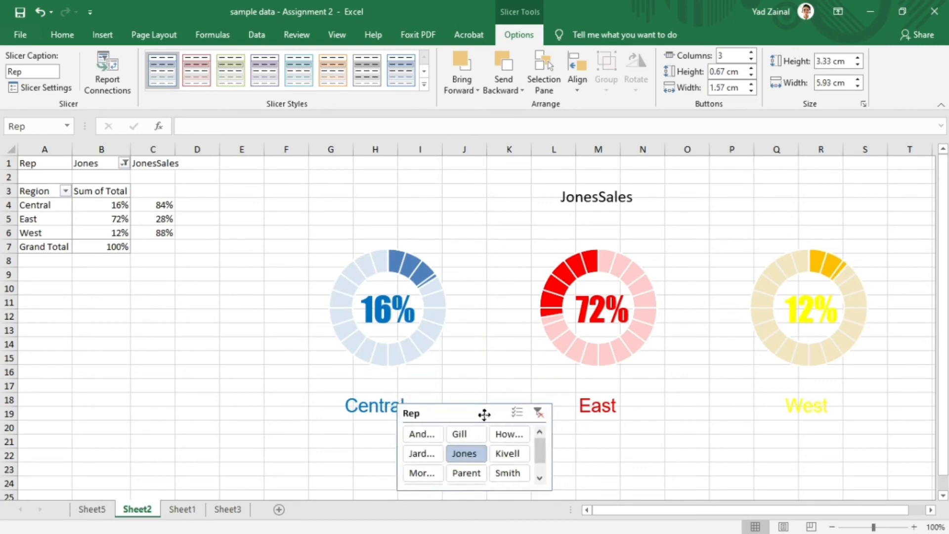
drag(485, 413, 504, 404)
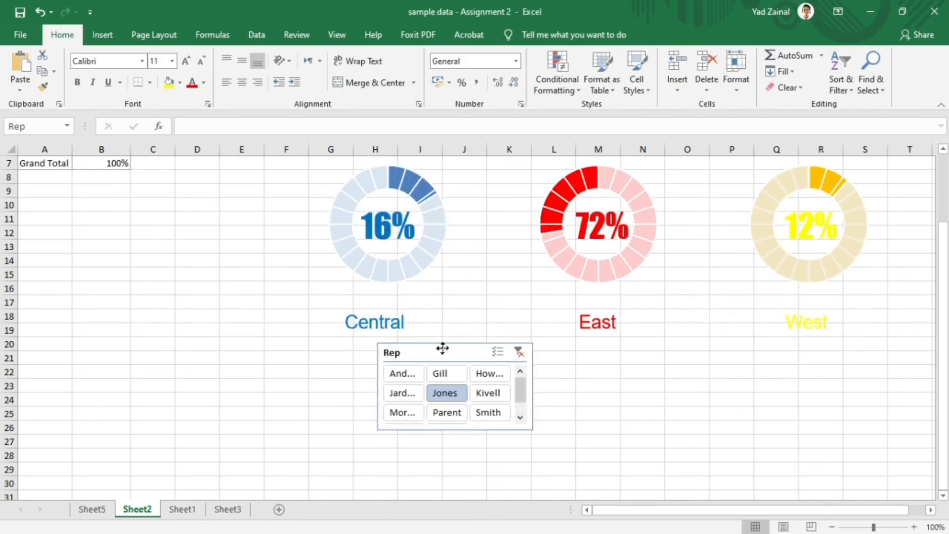
drag(440, 349, 464, 344)
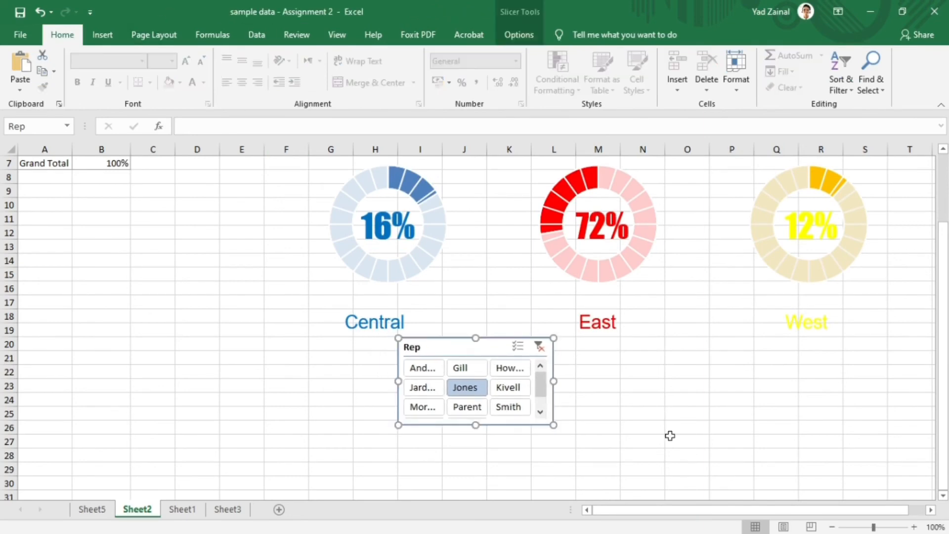
- Insert a timeline for the PivotTable's OrderDates field
click(586, 346)
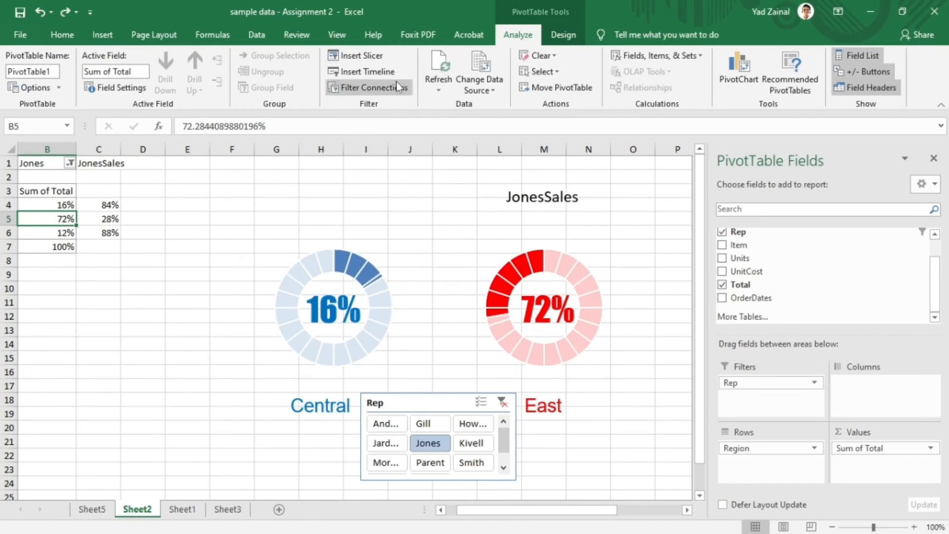
click(368, 71)
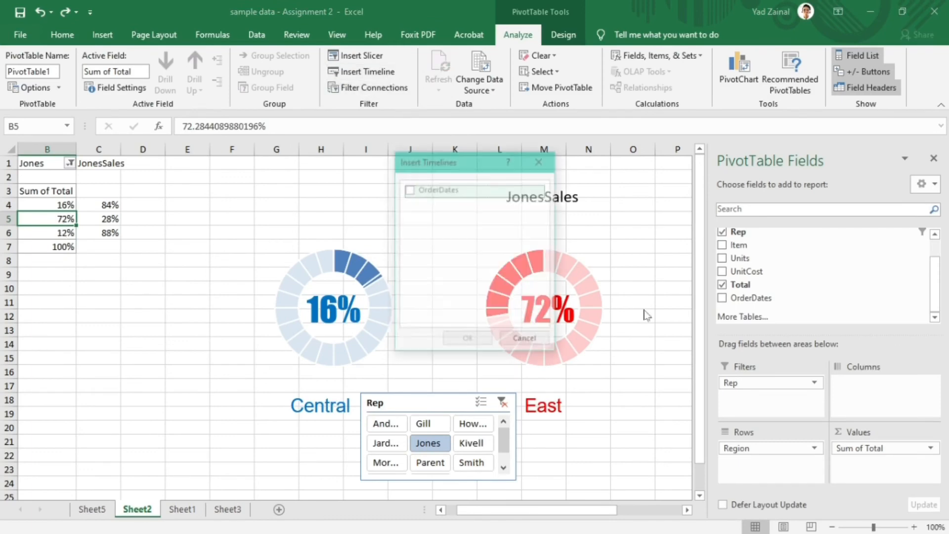
click(415, 192)
click(486, 338)
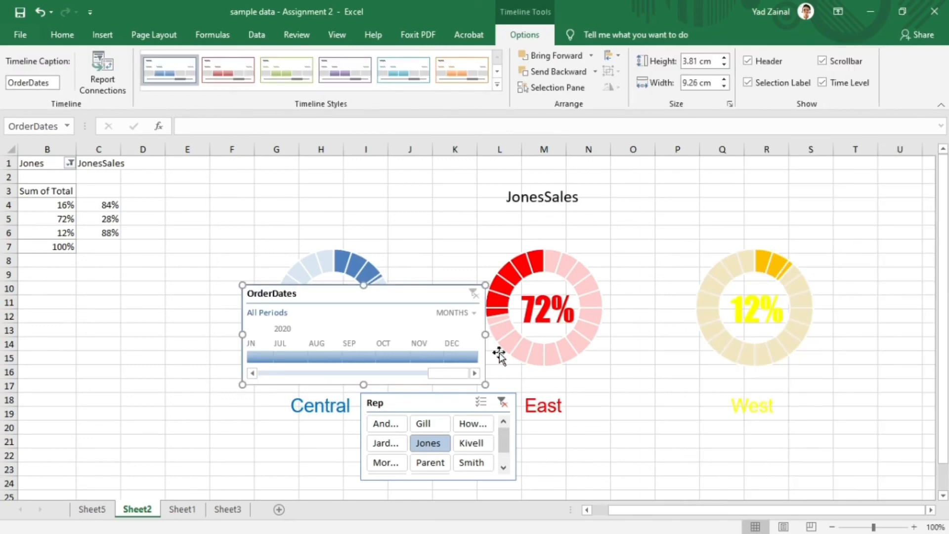
- Place the OrderDates timeline beside the Rep slicer below the region names, with its scrollbar hidden and its time level set to years
drag(402, 300, 695, 417)
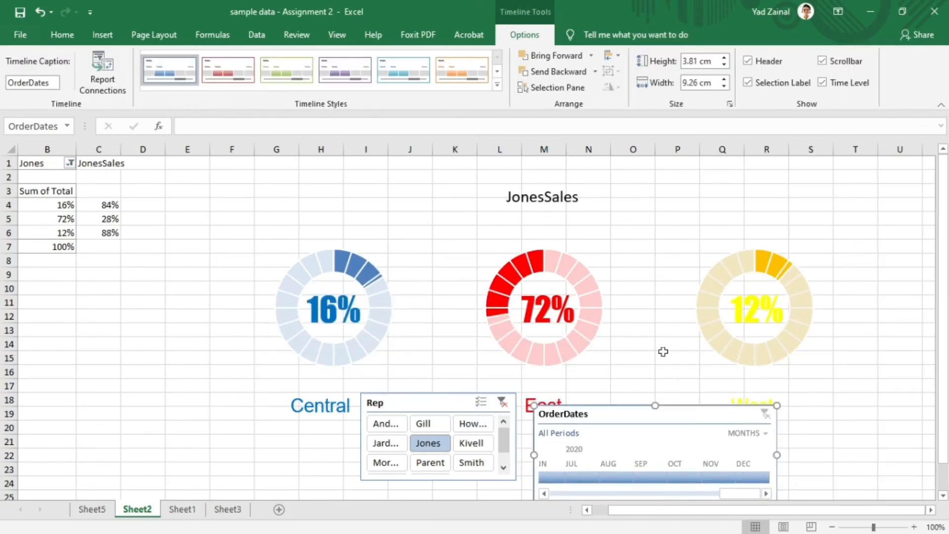
scroll(554, 303, down, 5)
drag(435, 197, 417, 224)
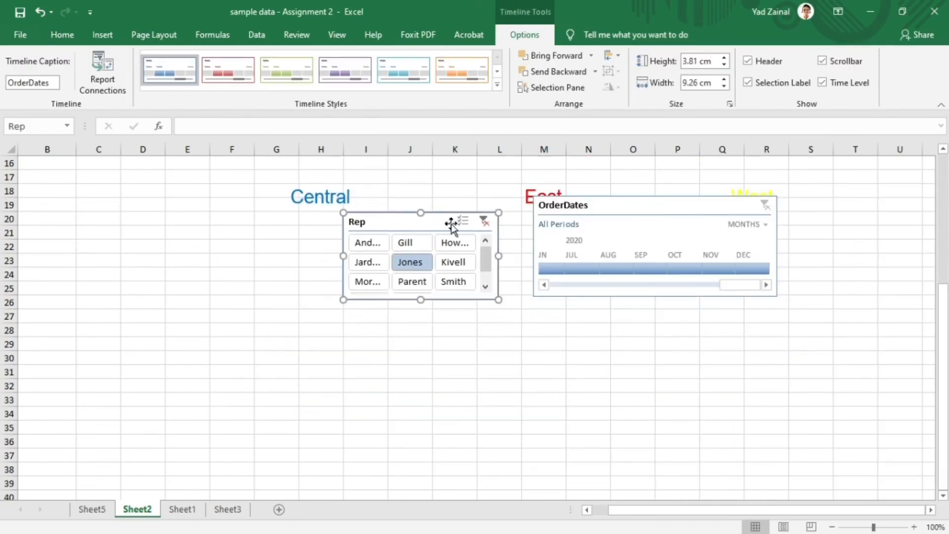
drag(604, 206, 576, 223)
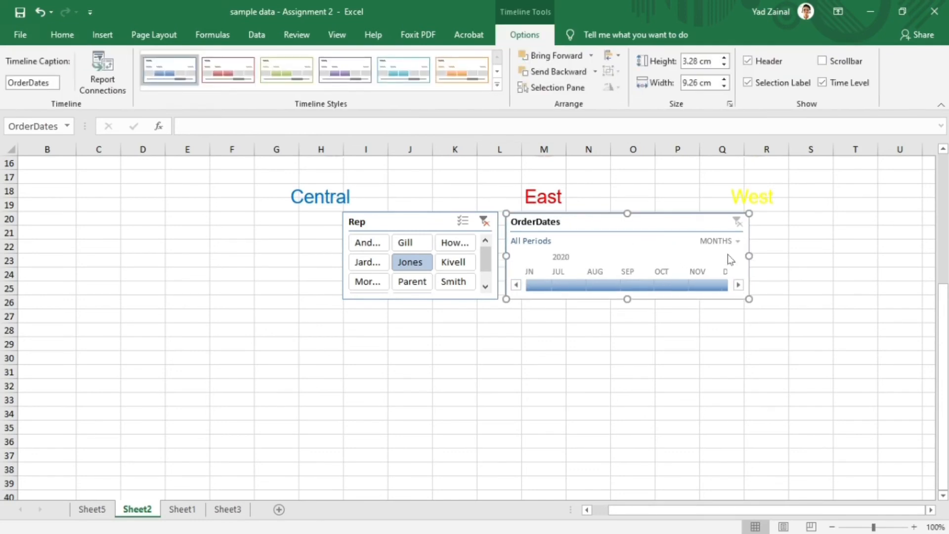
click(723, 240)
click(748, 258)
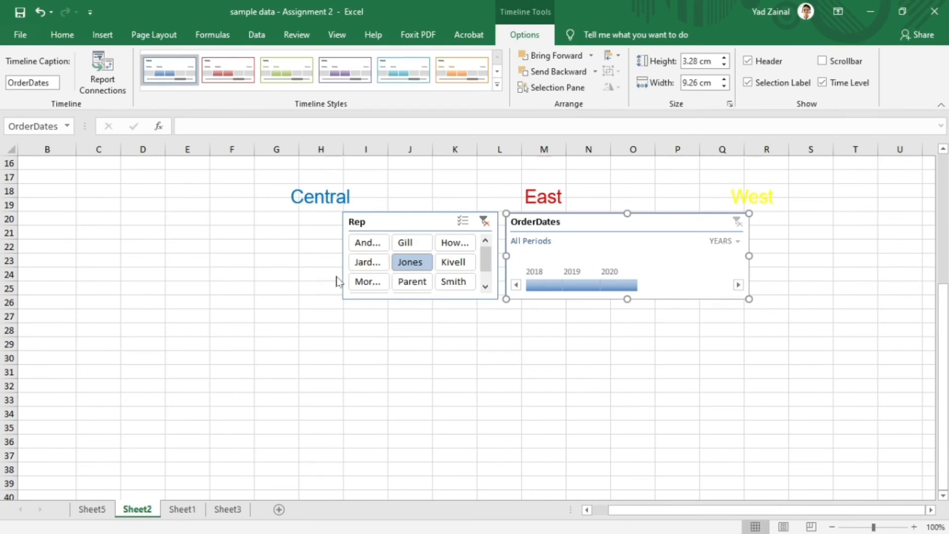
- Widen the Rep slicer, narrow the OrderDates timeline and line both up side by side, centred beneath the charts
drag(336, 254, 300, 252)
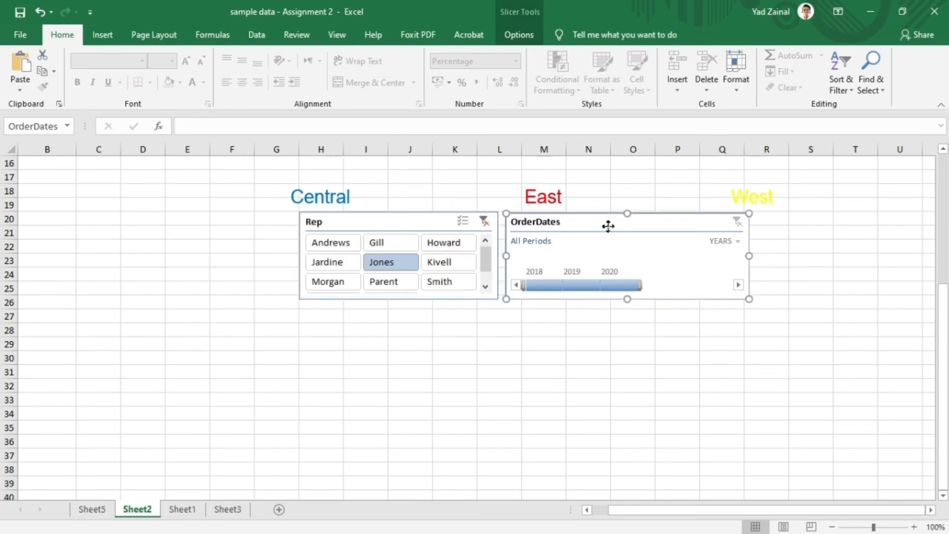
drag(608, 225, 657, 225)
drag(435, 218, 465, 218)
drag(628, 218, 622, 220)
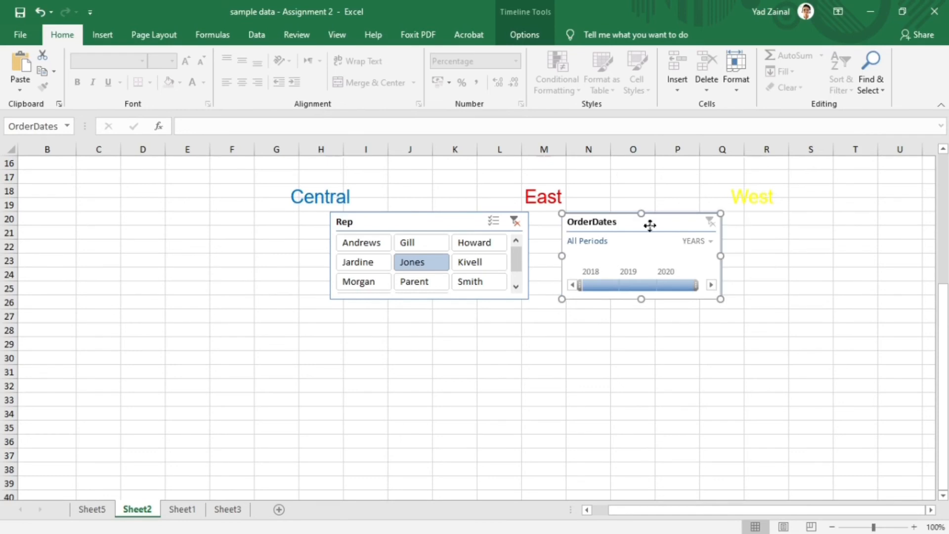
drag(651, 224, 647, 226)
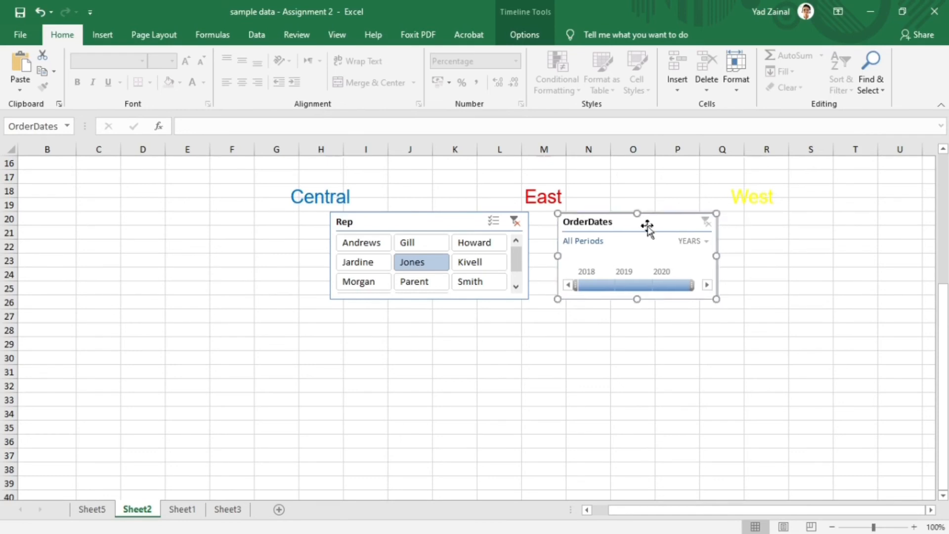
drag(434, 218, 448, 220)
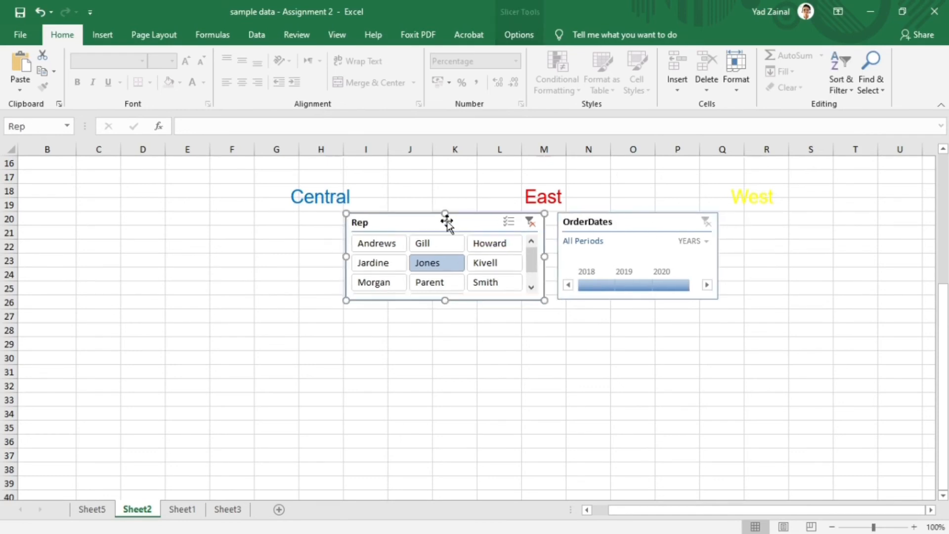
drag(592, 222, 576, 220)
drag(499, 222, 487, 223)
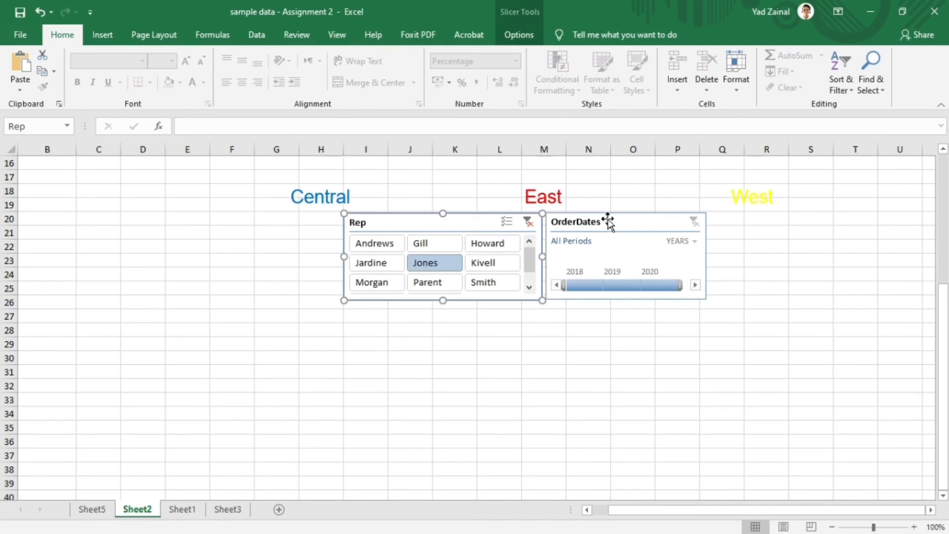
click(626, 331)
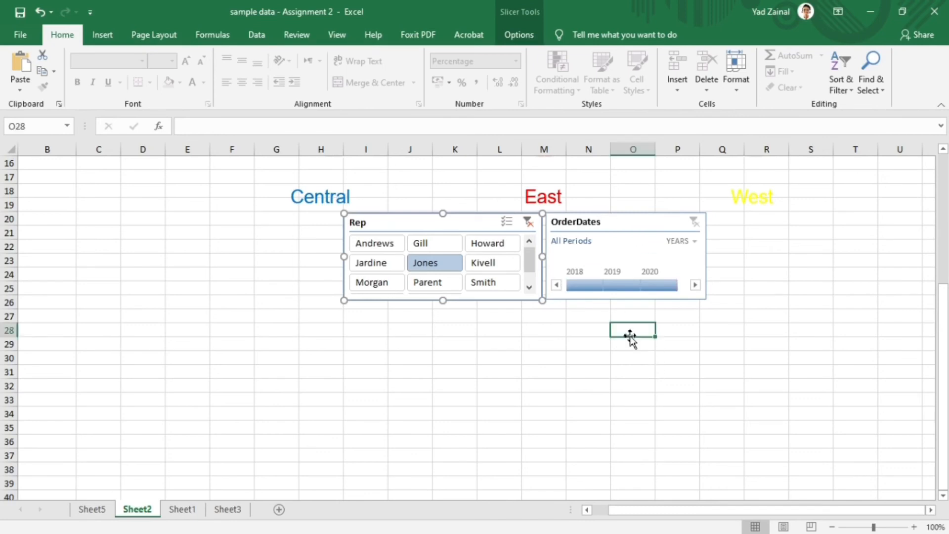
click(611, 225)
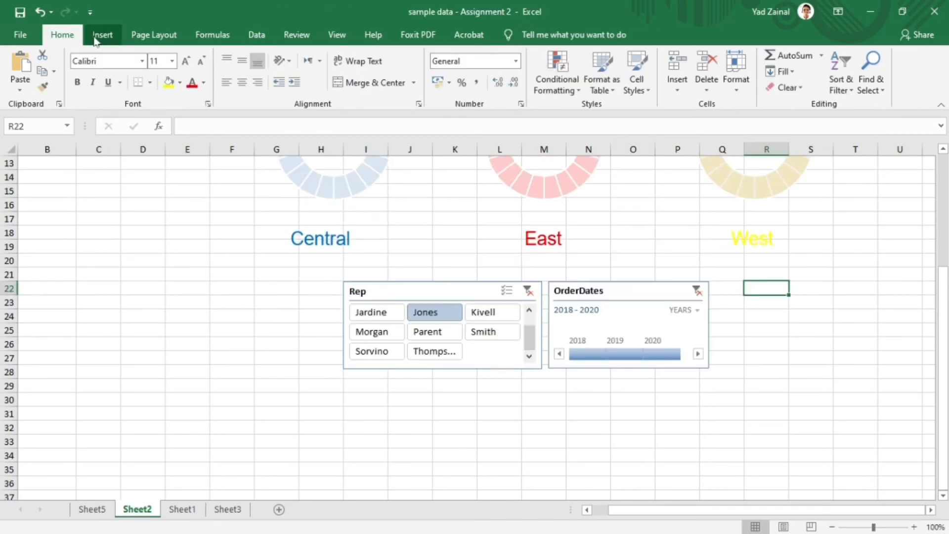
- Draw a rounded rectangle about 14.26 by 3.86 cm over the slicer and timeline, and reduce its corner rounding
click(101, 36)
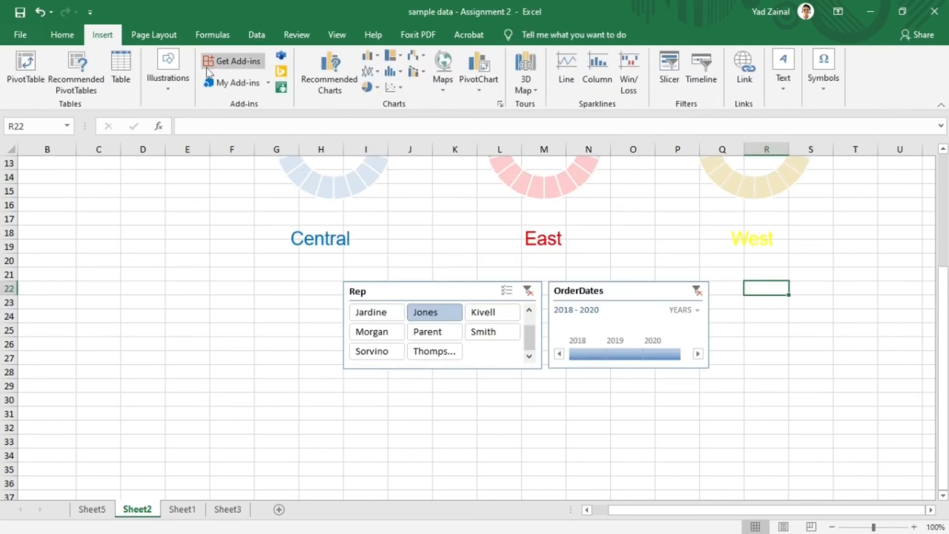
click(189, 93)
click(192, 131)
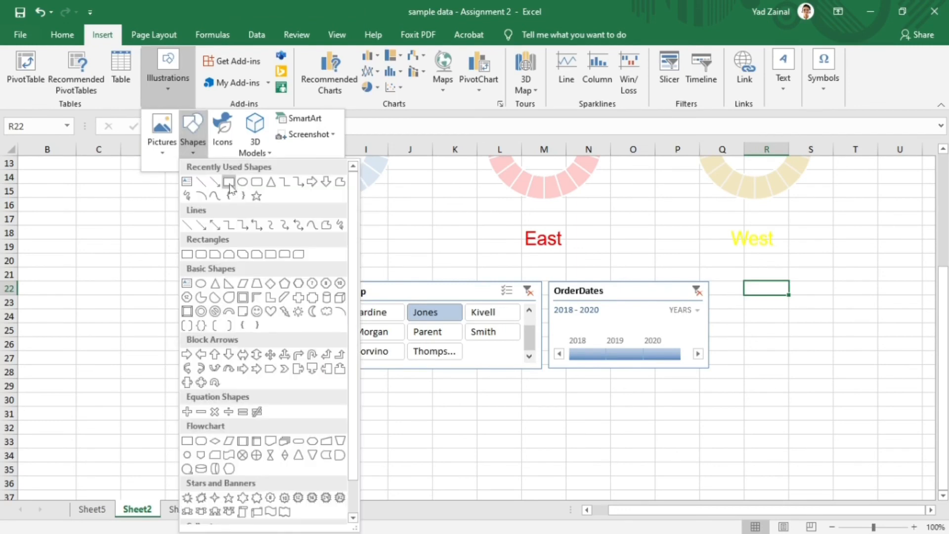
click(256, 182)
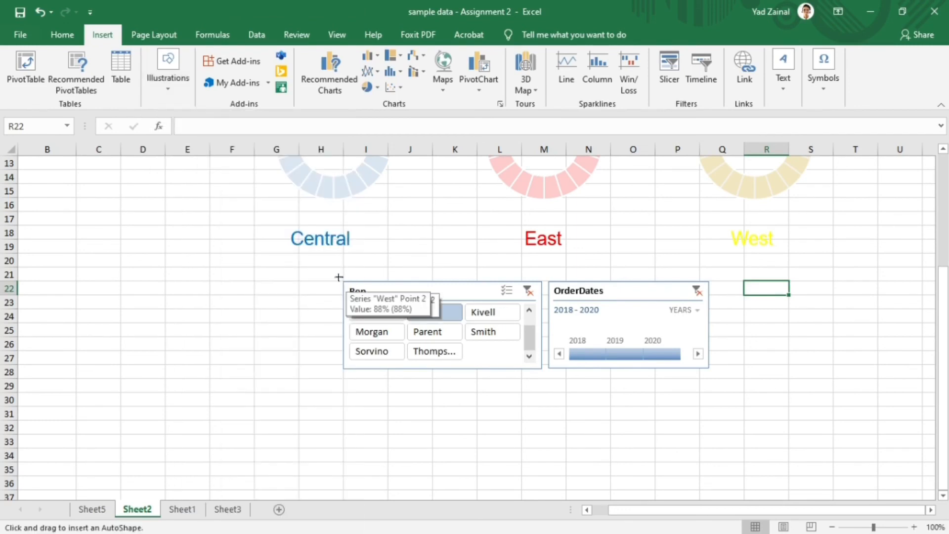
mouse_move(339, 277)
mouse_down()
mouse_move(475, 350)
mouse_move(748, 392)
mouse_move(713, 377)
mouse_up()
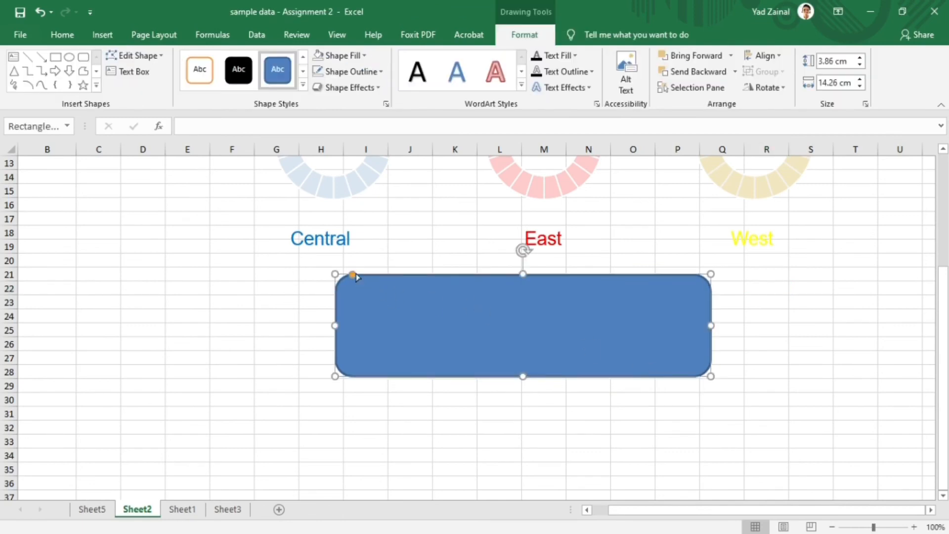
drag(353, 275, 340, 274)
drag(447, 297, 449, 299)
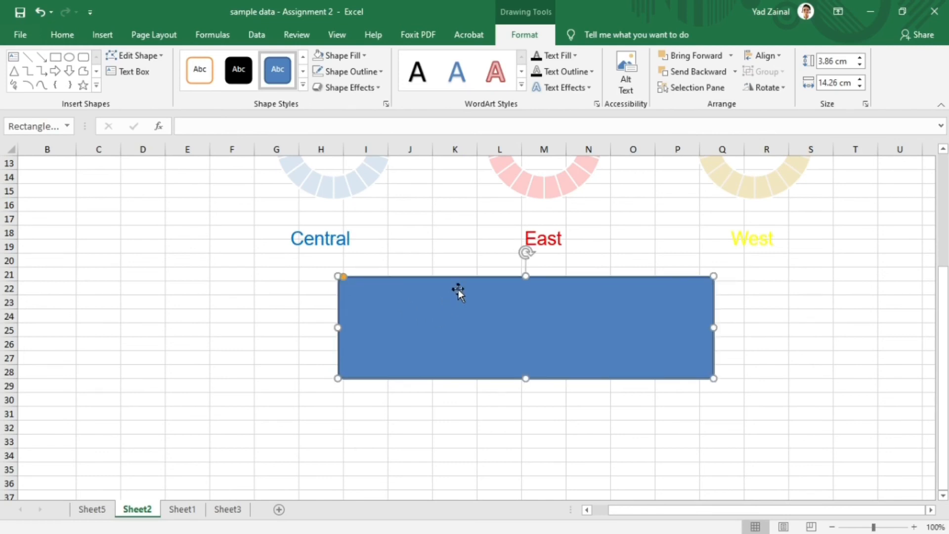
- Send the rectangle behind the slicer and timeline as their frame and trim its height to about 3.78 cm
click(374, 89)
mouse_move(361, 113)
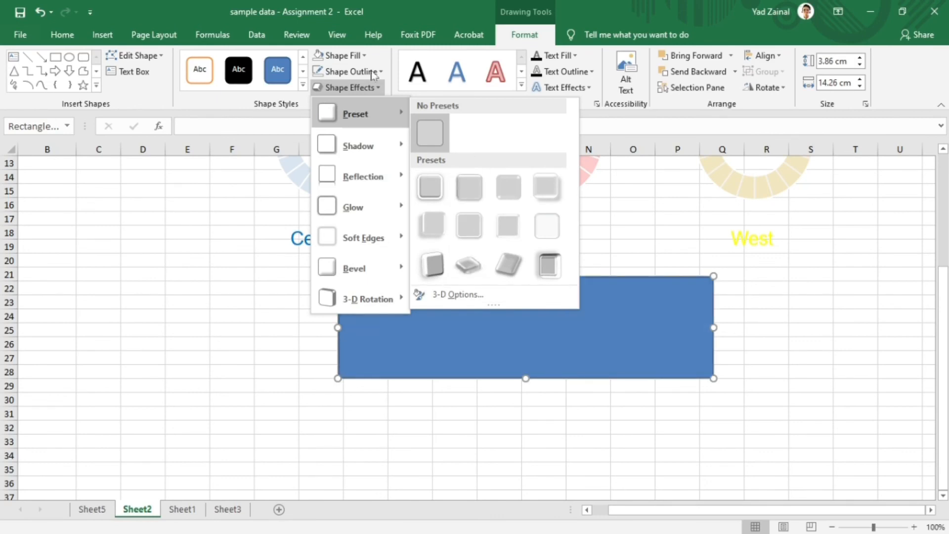
click(684, 67)
click(684, 67)
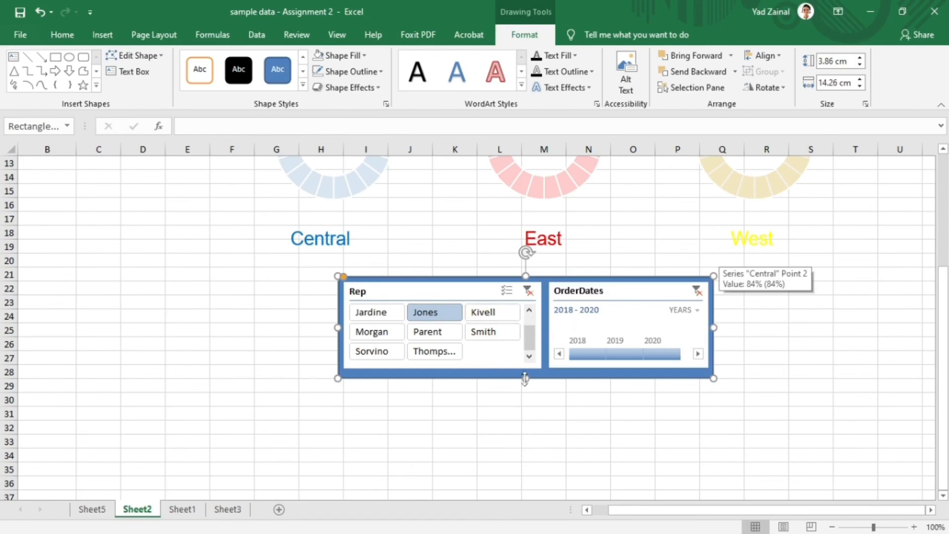
drag(525, 378, 525, 376)
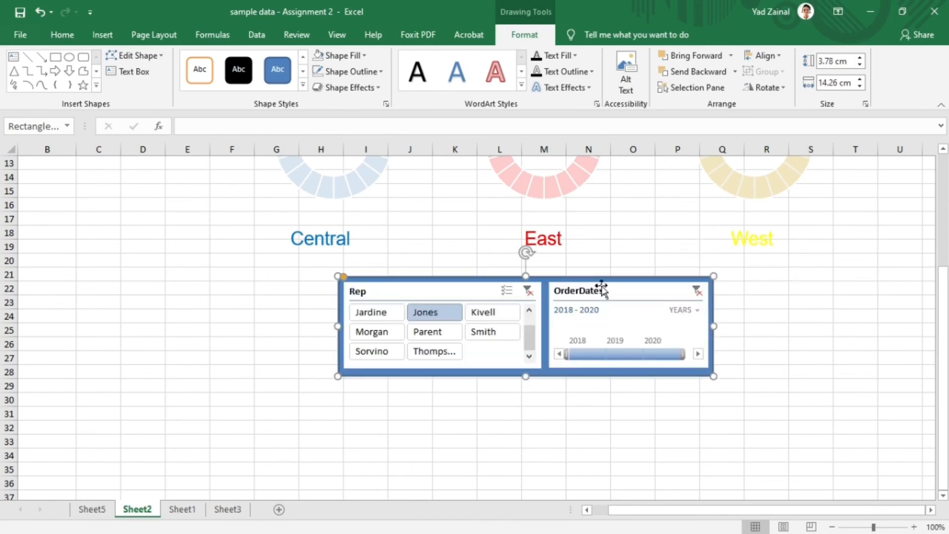
click(623, 240)
click(783, 328)
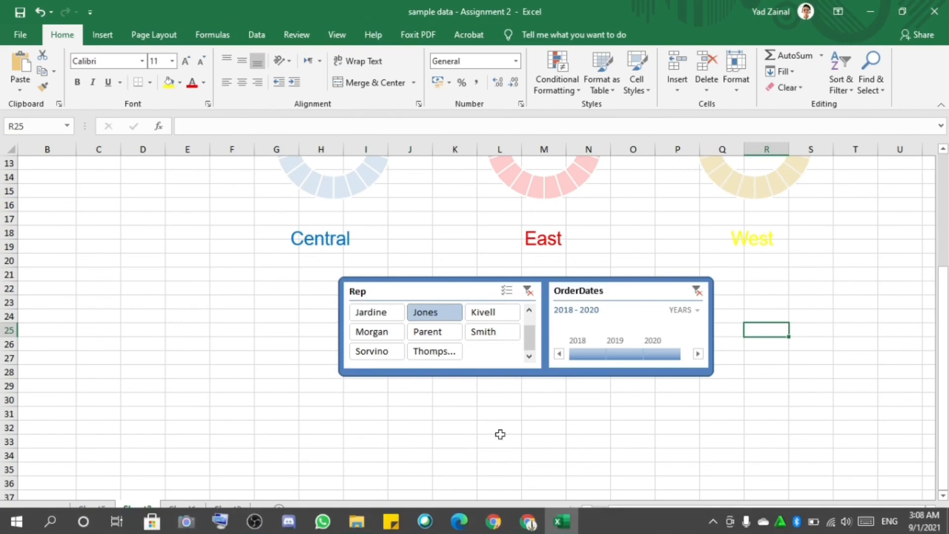
- Select cells C1:C7 beside the PivotTable and turn off the worksheet's gridlines
scroll(521, 405, up, 4)
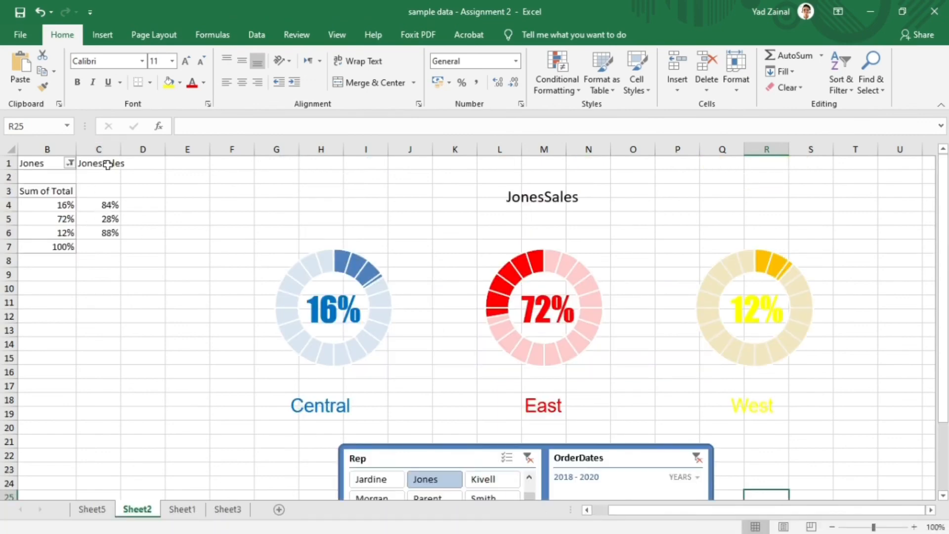
drag(107, 165, 105, 246)
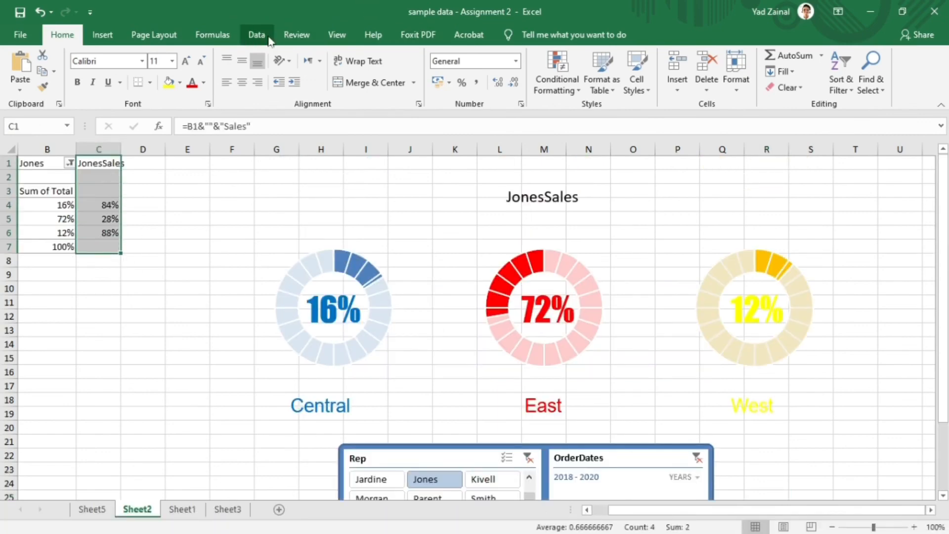
click(330, 39)
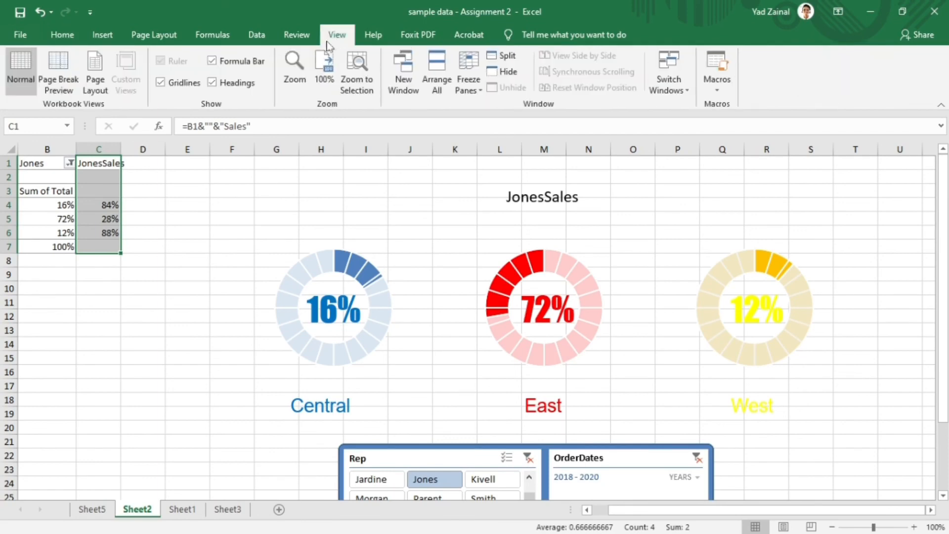
click(161, 83)
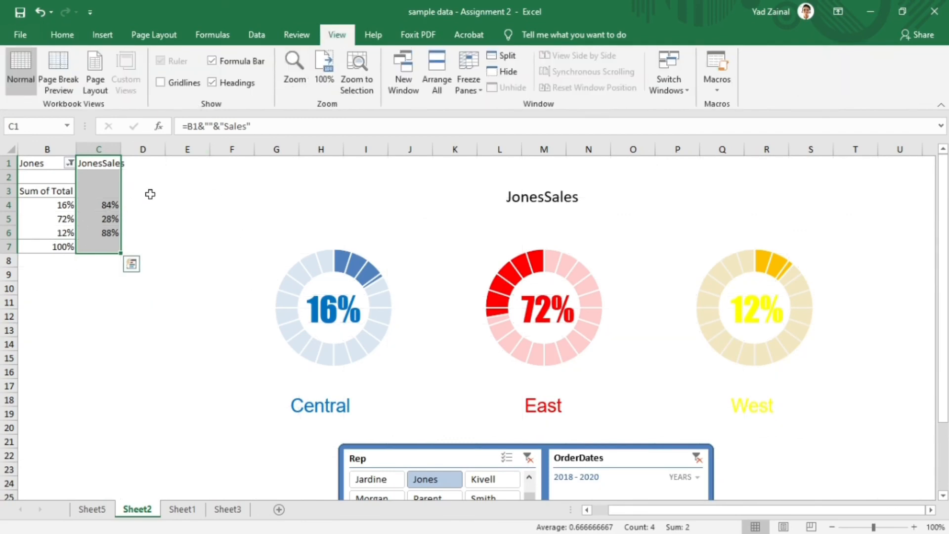
- Hide the helper values in C1:C7 by setting their font colour to white
click(62, 37)
click(204, 83)
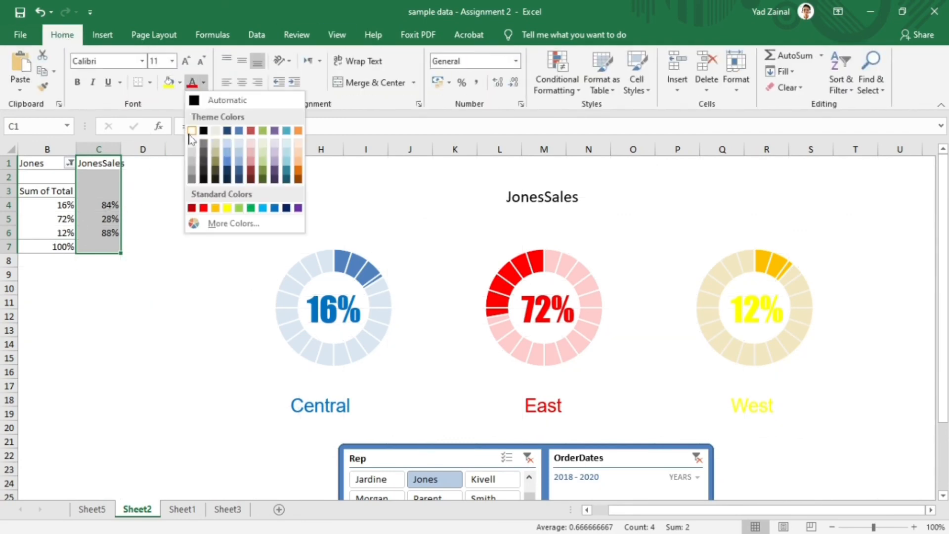
click(194, 129)
click(176, 287)
- Test the dashboard by filtering it to several different reps in turn with the Rep slicer
scroll(149, 349, down, 1)
scroll(294, 369, down, 8)
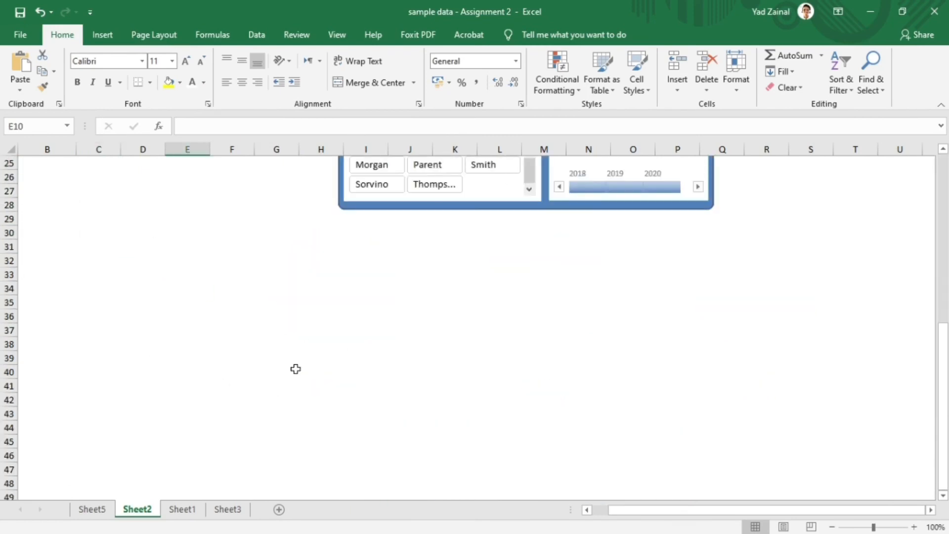
scroll(346, 370, up, 5)
click(442, 373)
click(484, 363)
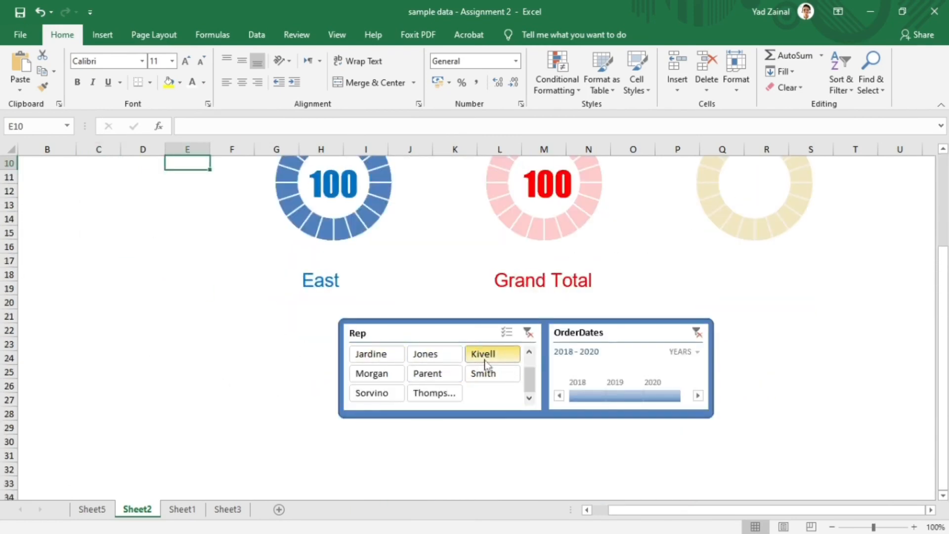
click(485, 374)
click(418, 391)
click(385, 394)
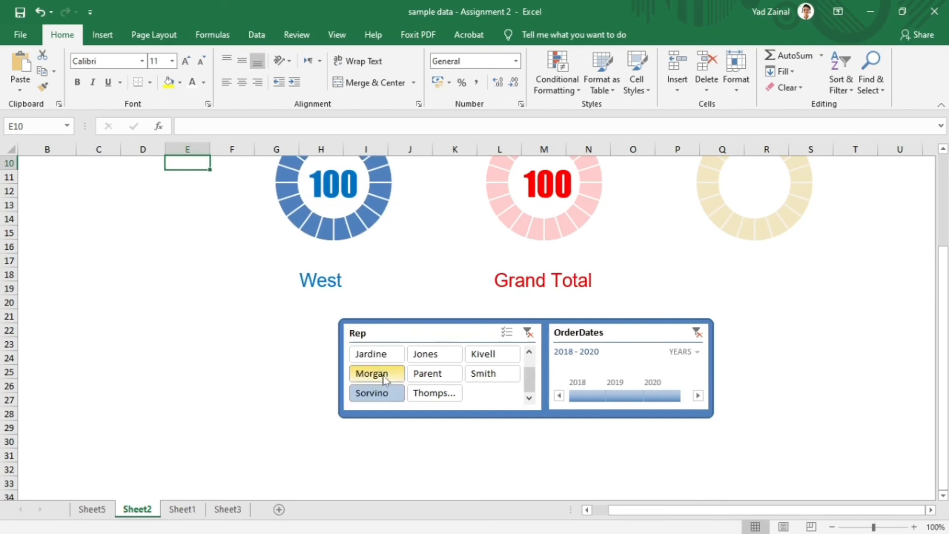
- Filter the dashboard by reps from the lower part of the Rep slicer's list and compare the three doughnut charts
click(386, 357)
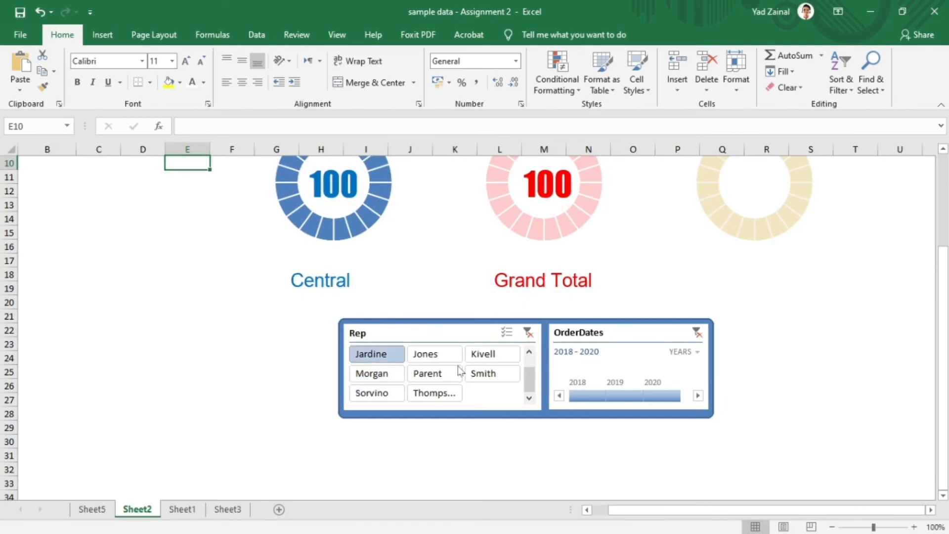
click(427, 374)
scroll(498, 365, up, 3)
scroll(566, 381, down, 1)
scroll(566, 380, down, 1)
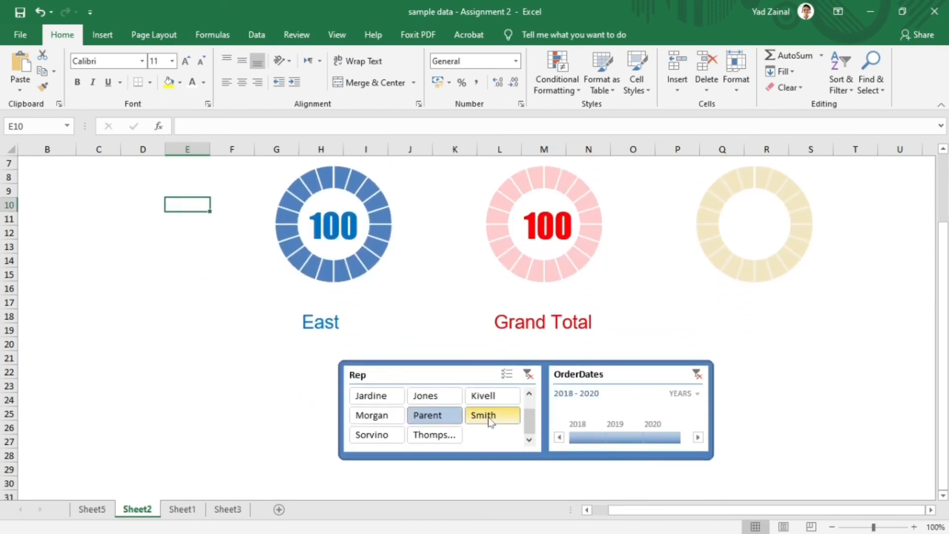
click(484, 417)
click(483, 396)
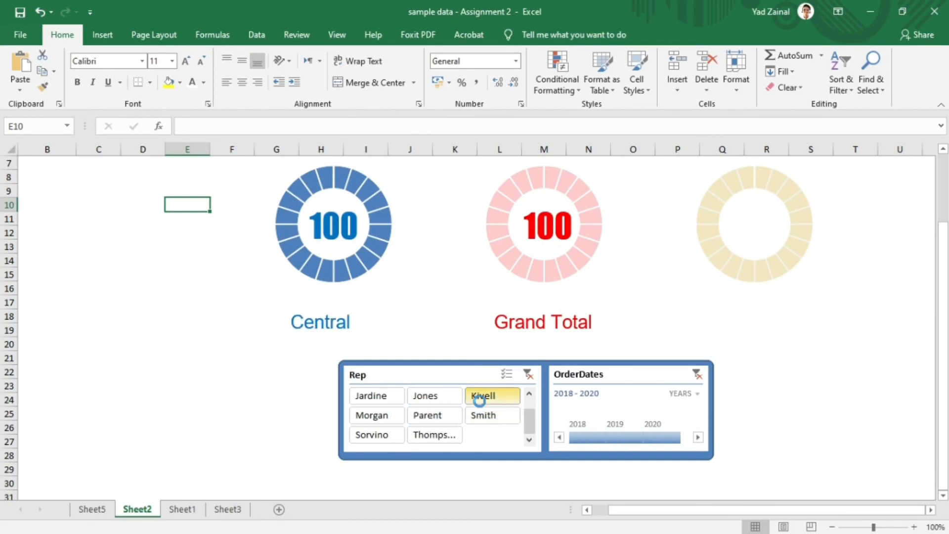
scroll(500, 436, up, 1)
scroll(499, 436, up, 1)
scroll(523, 449, down, 2)
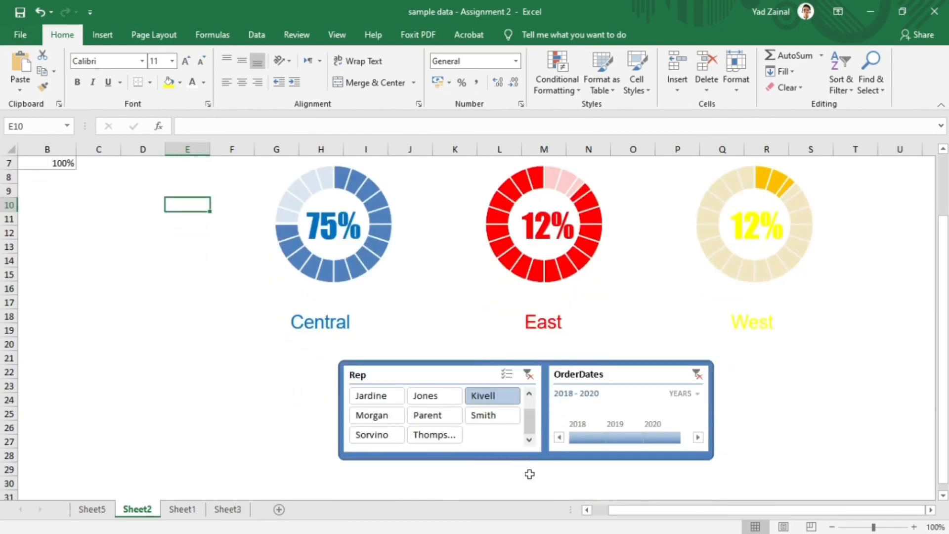
- Filter by the first five reps in the slicer's list, one at a time, and check the chart percentages, region labels and title
scroll(530, 410, up, 1)
click(486, 396)
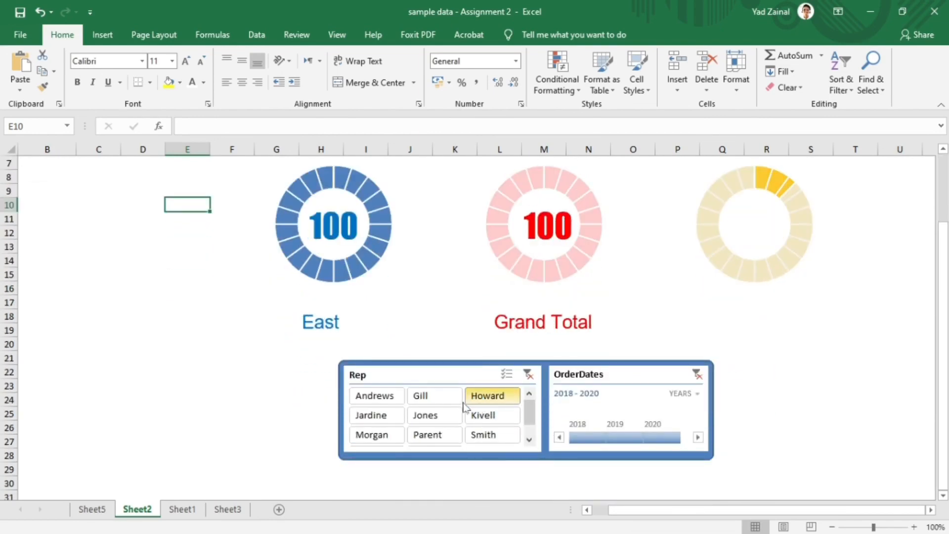
click(436, 397)
click(375, 395)
click(376, 415)
click(430, 415)
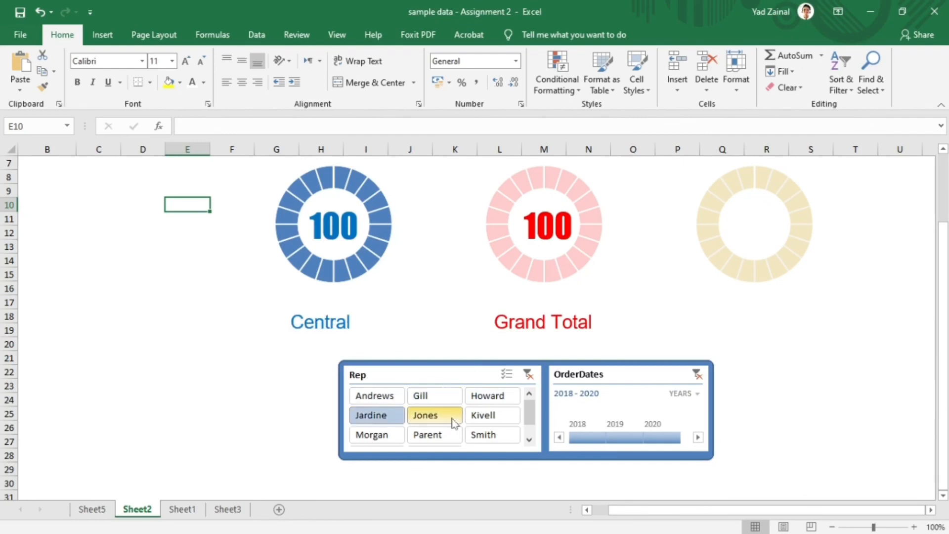
scroll(460, 418, up, 1)
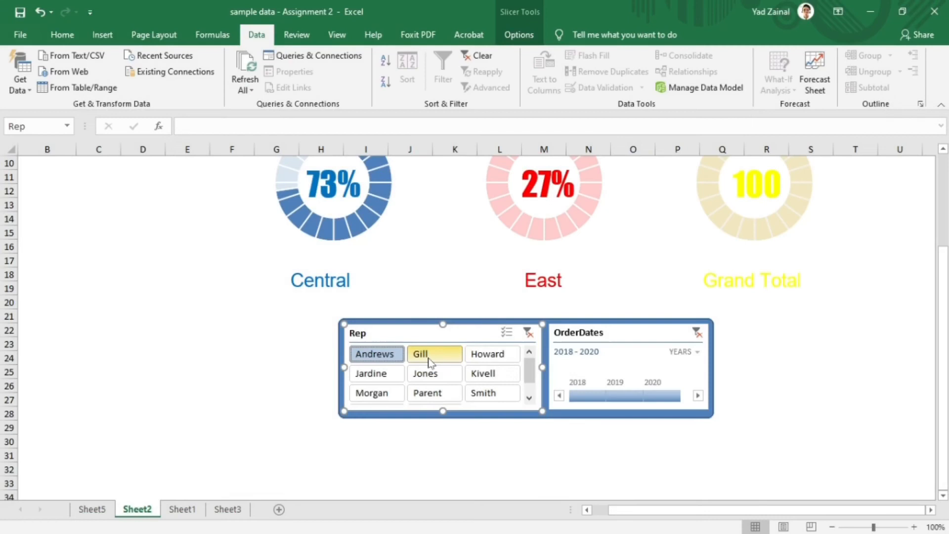
- Filter by the second and the seventh rep in the list and review the title, PivotTable and doughnut charts
click(424, 354)
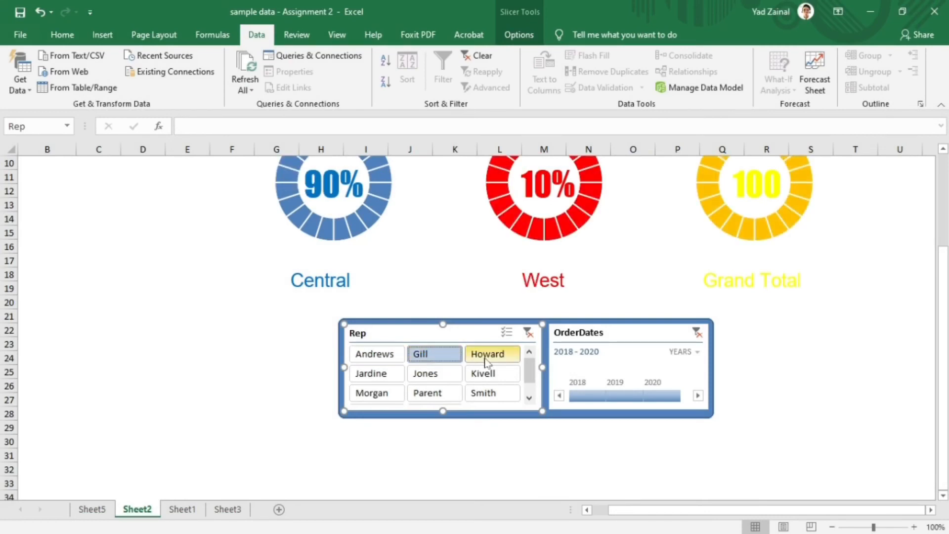
click(375, 393)
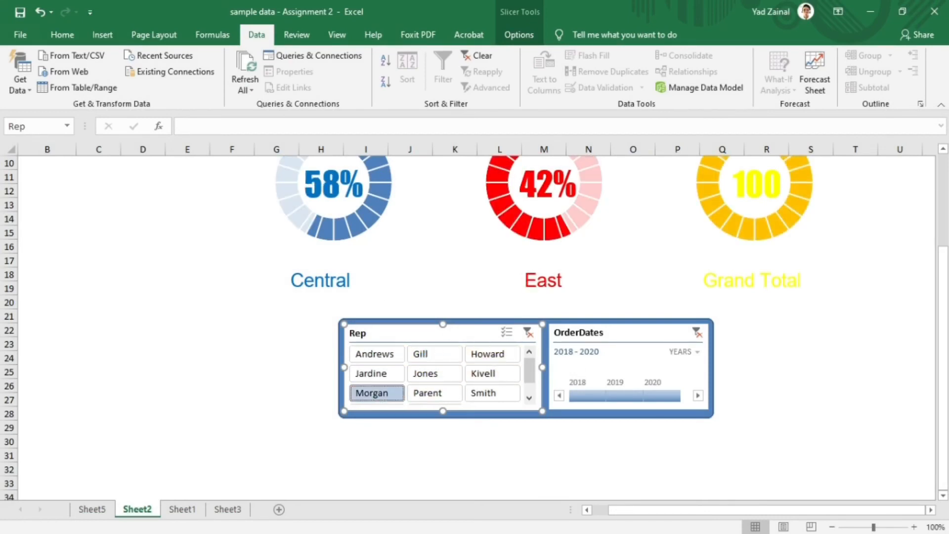
click(642, 290)
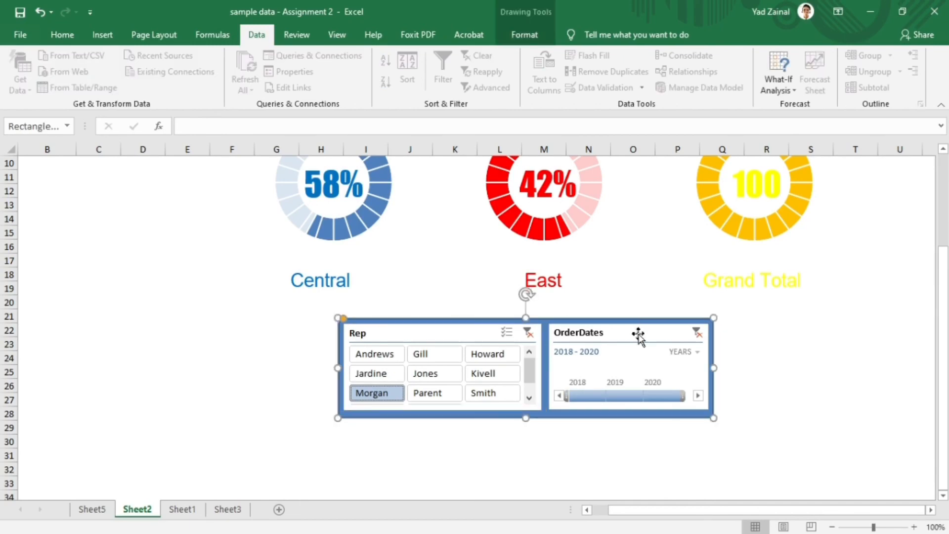
scroll(768, 319, up, 3)
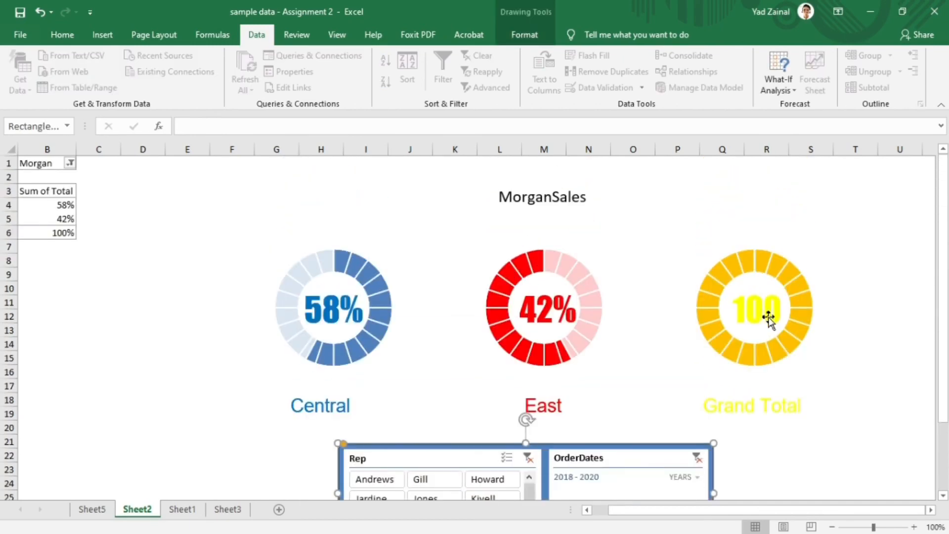
drag(682, 510, 668, 513)
scroll(624, 380, down, 1)
scroll(624, 379, down, 1)
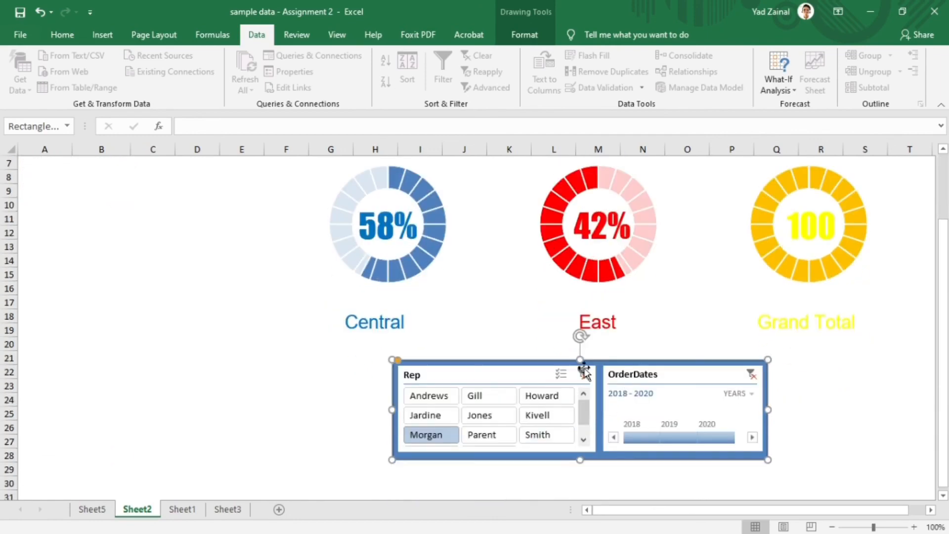
- Cycle the Rep slicer through more single reps, ending on the sixth in the list, and recheck the regional doughnut charts
click(491, 396)
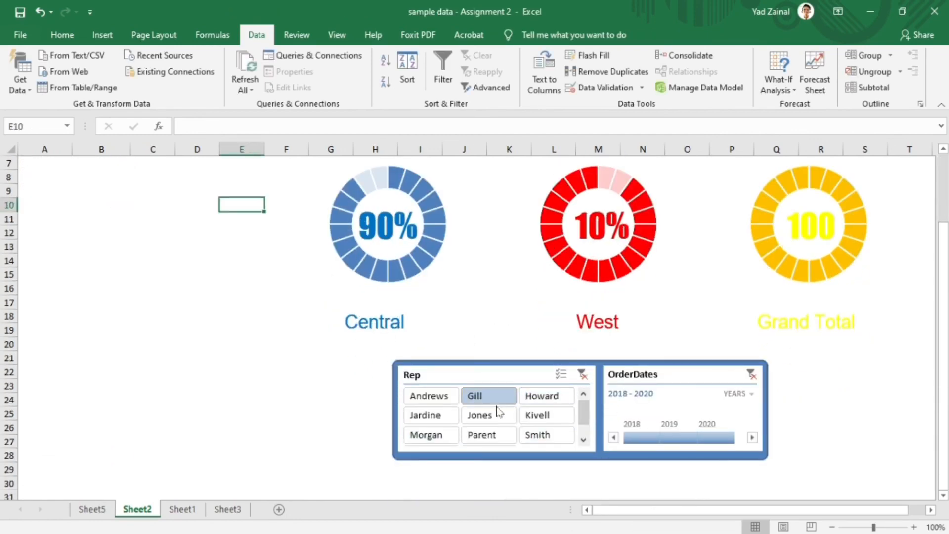
click(499, 417)
click(543, 415)
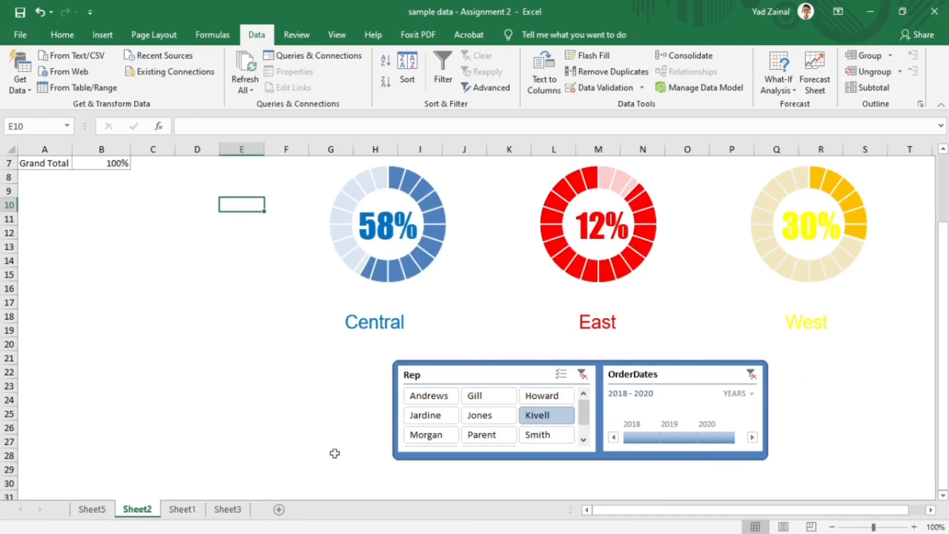
click(438, 398)
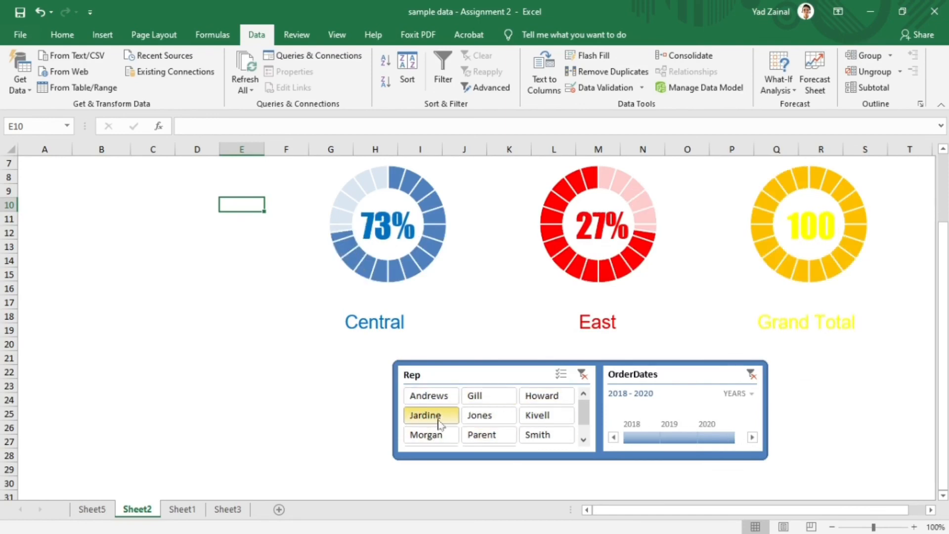
click(445, 434)
click(563, 435)
click(532, 419)
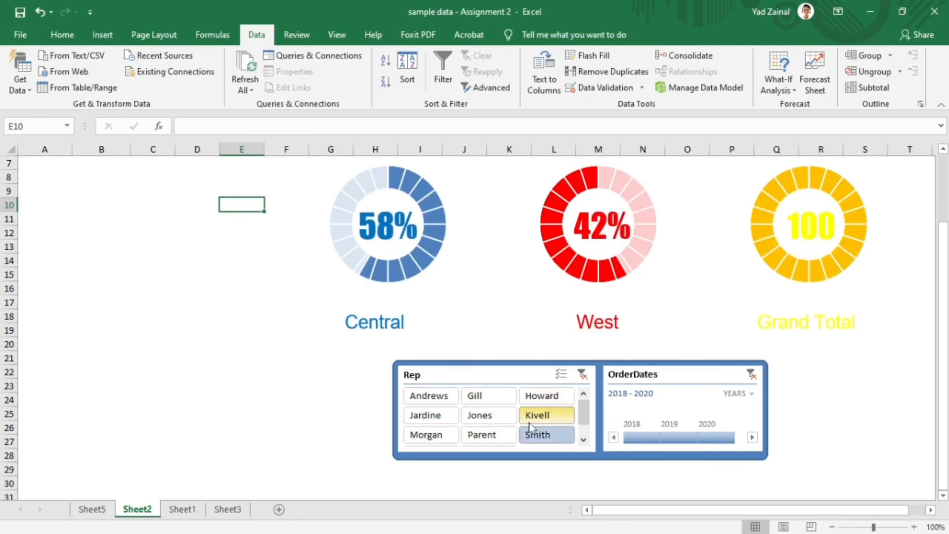